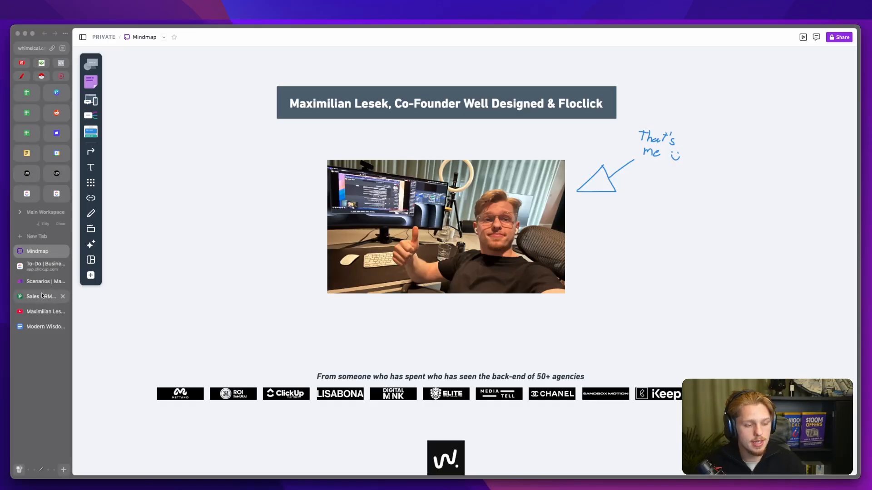
Step: Underline the pipedrive logo on the Sales CRM homepage, then switch to the ClickUp Business Audit list
{"action": "left_click", "coordinate": [40, 296]}
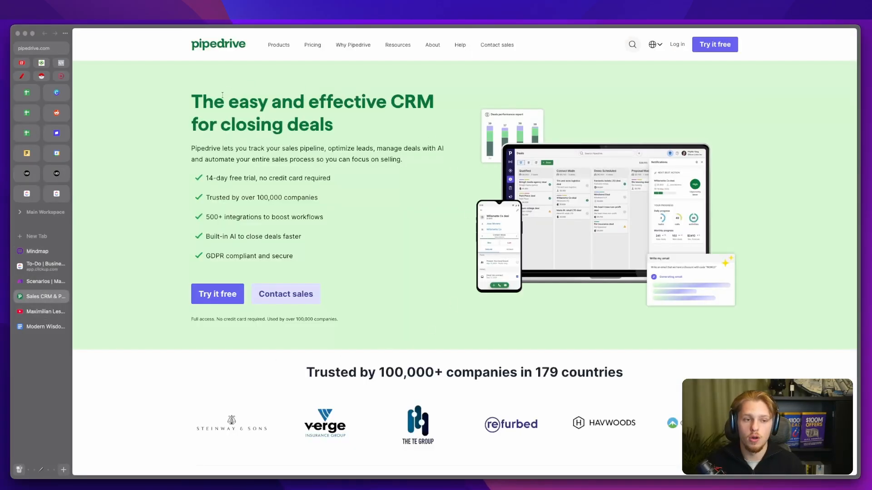
{"action": "key", "text": "ctrl+a"}
{"action": "left_click_drag", "start_coordinate": [192, 53], "coordinate": [248, 51]}
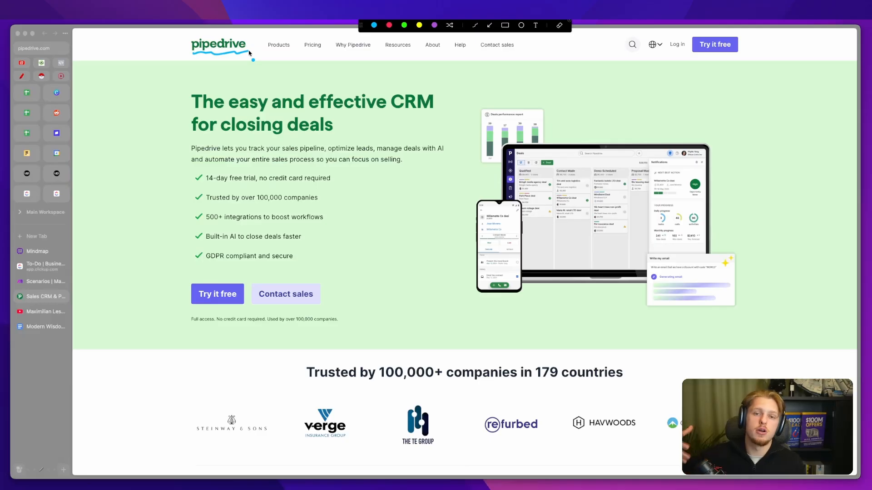
{"action": "key", "text": "Escape"}
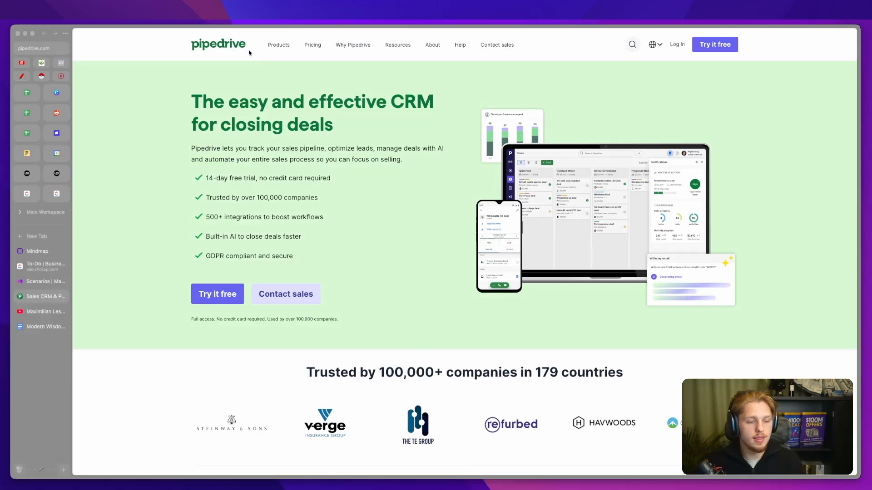
{"action": "left_click", "coordinate": [42, 264]}
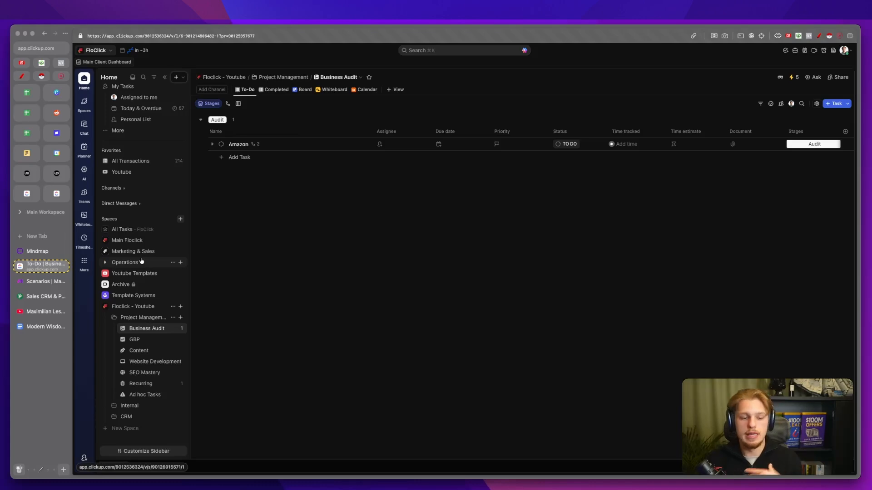
Step: Mark the EP 2 and EP 1 video titles on the YouTube channel, then return to Pipedrive
{"action": "left_click", "coordinate": [40, 312]}
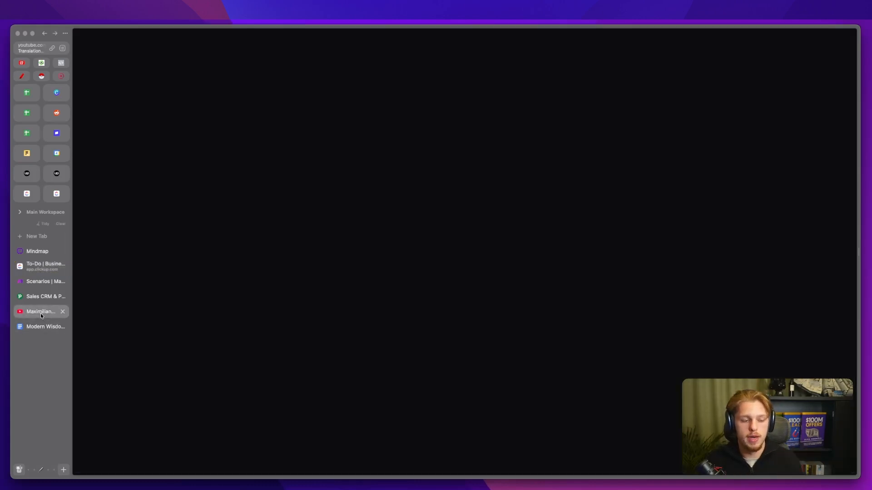
{"action": "key", "text": "ctrl+a"}
{"action": "left_click_drag", "start_coordinate": [273, 308], "coordinate": [278, 306]}
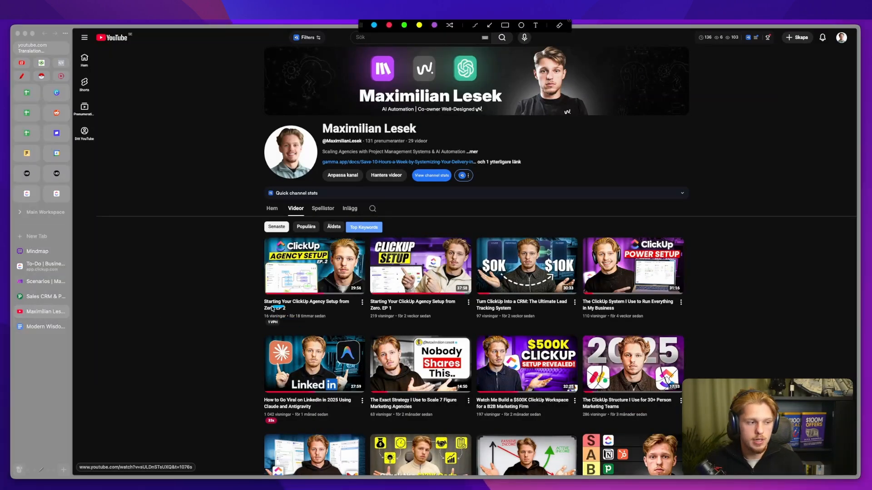
{"action": "left_click_drag", "start_coordinate": [370, 308], "coordinate": [389, 308]}
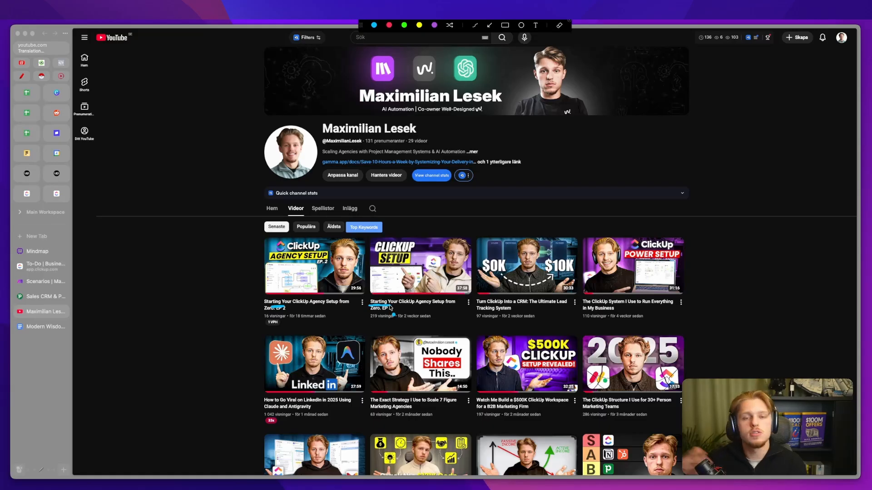
{"action": "key", "text": "Escape"}
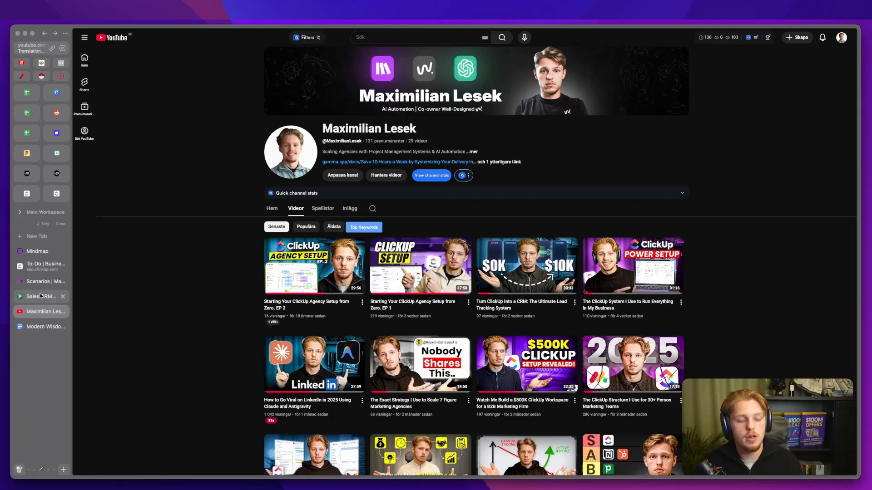
{"action": "left_click", "coordinate": [40, 296]}
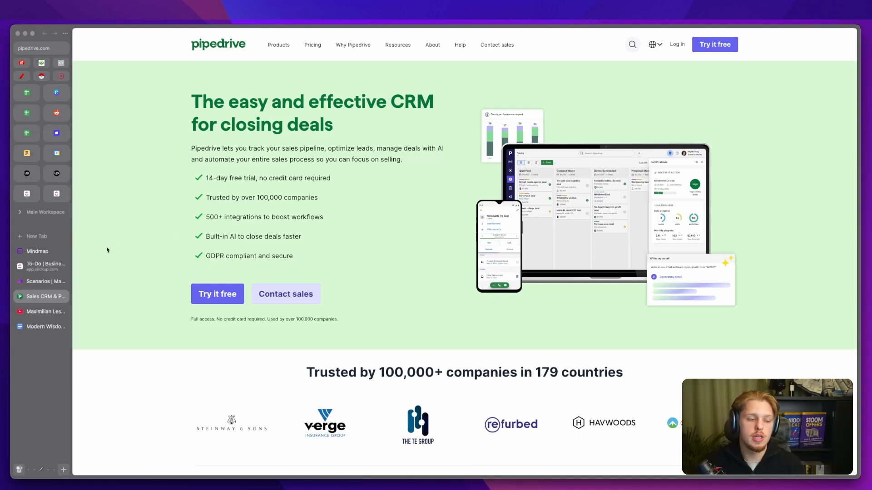
Step: Go to typeform.com in a new browser tab
{"action": "left_click", "coordinate": [48, 237]}
{"action": "type", "text": "typeform.com"}
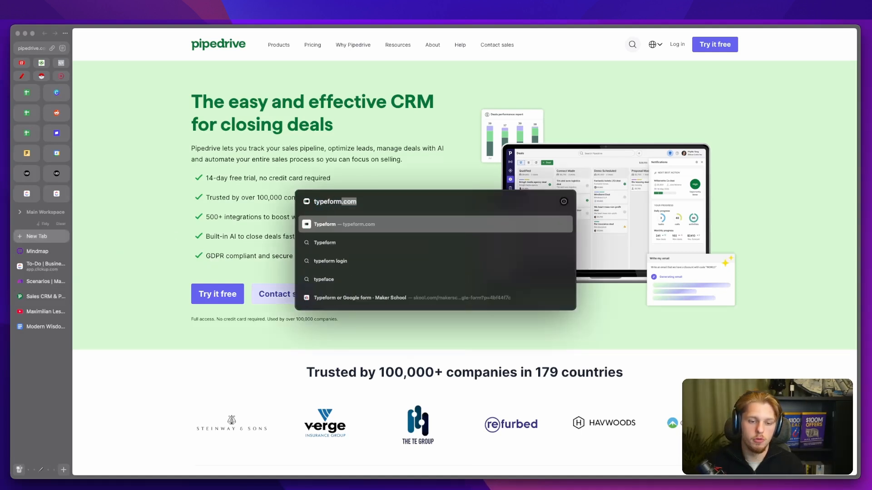
{"action": "key", "text": "Return"}
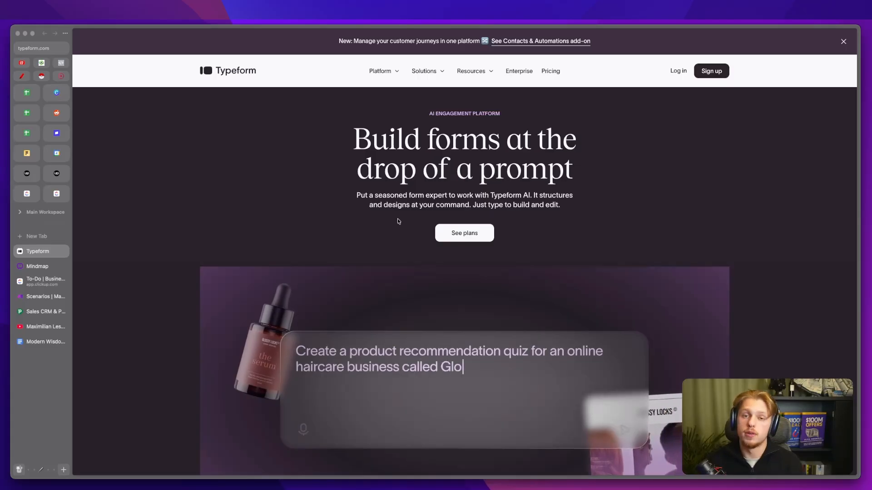
Step: Sign up for Typeform with a Google account
{"action": "left_click", "coordinate": [711, 71]}
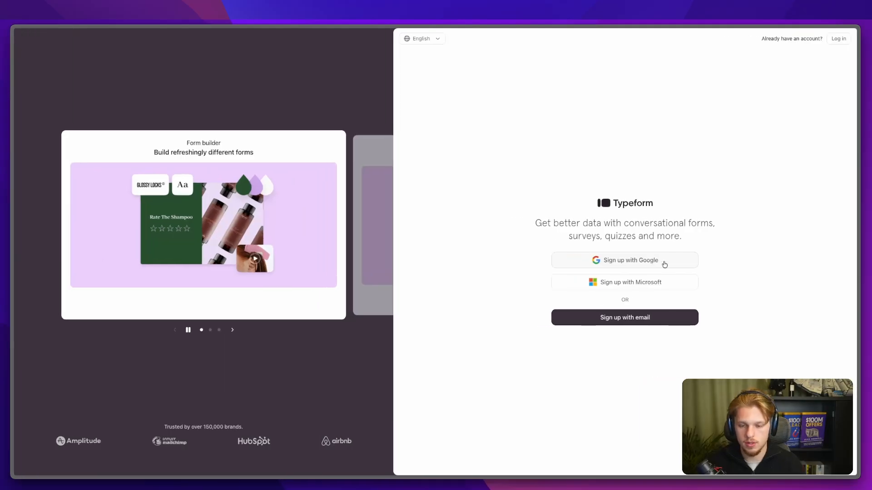
{"action": "left_click", "coordinate": [665, 263]}
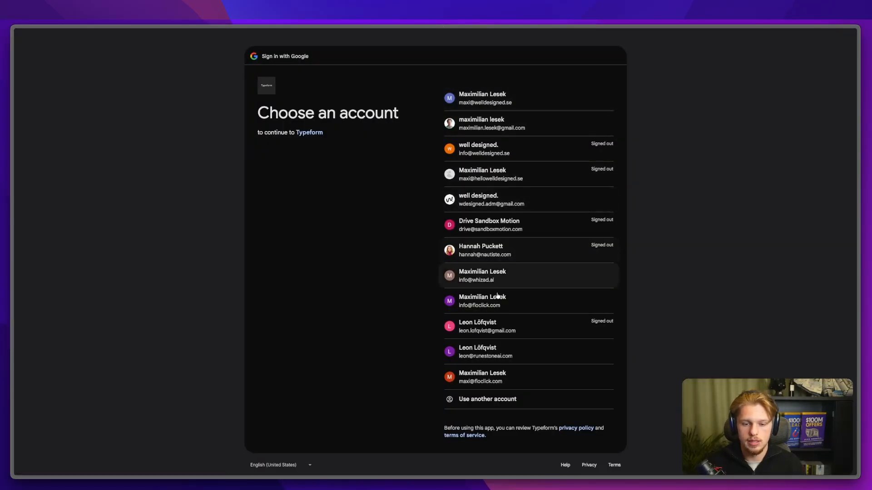
{"action": "left_click", "coordinate": [490, 384]}
{"action": "left_click", "coordinate": [571, 318]}
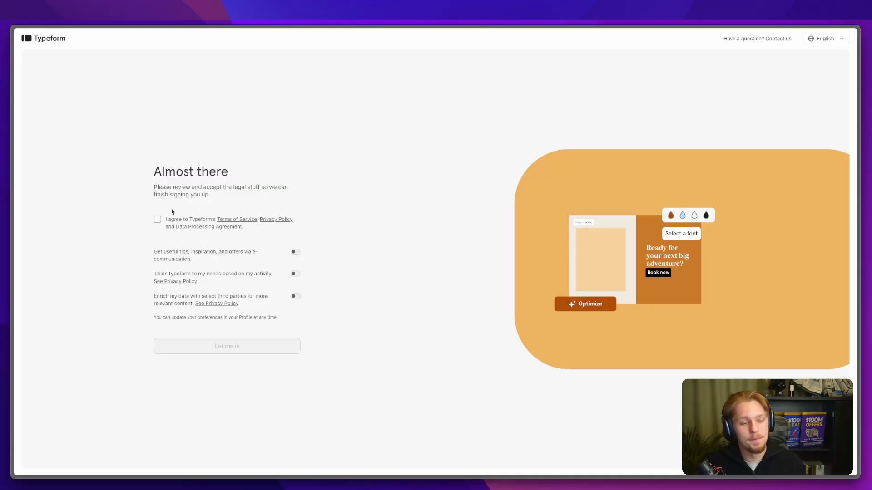
Step: Accept the terms and answer onboarding: Work, Sales, managing events/projects/requests, and no website
{"action": "left_click", "coordinate": [157, 221]}
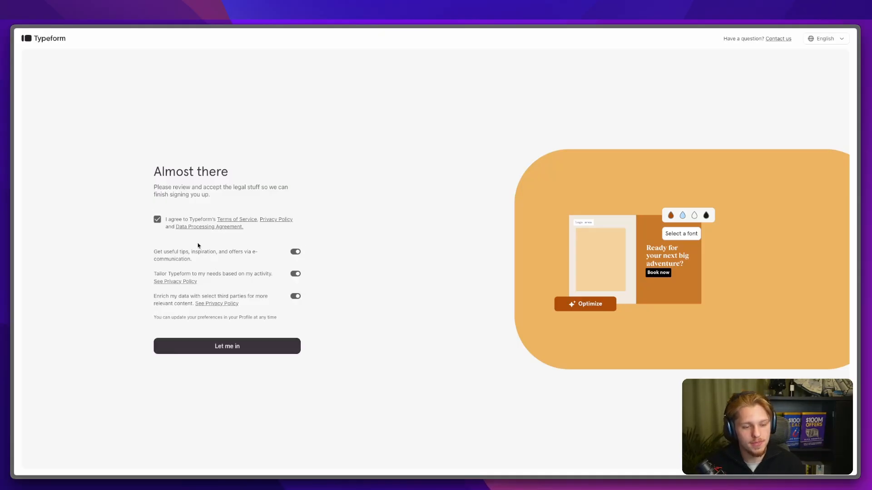
{"action": "left_click", "coordinate": [203, 346]}
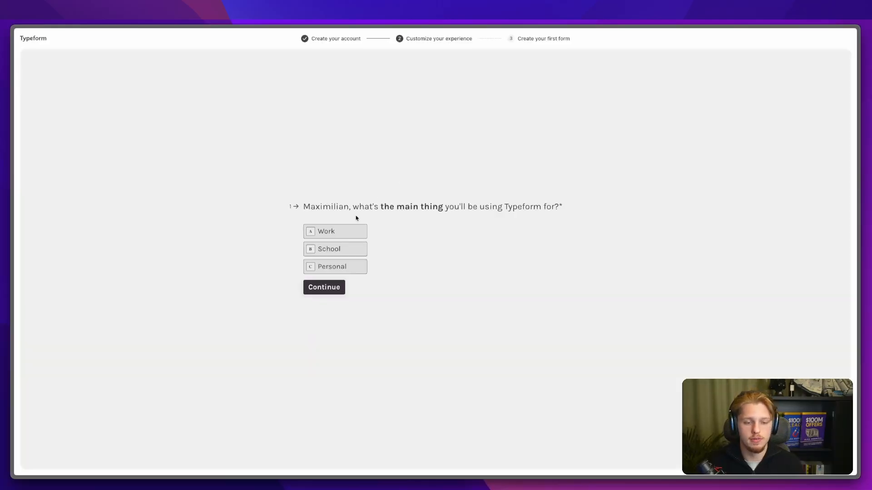
{"action": "left_click", "coordinate": [335, 233]}
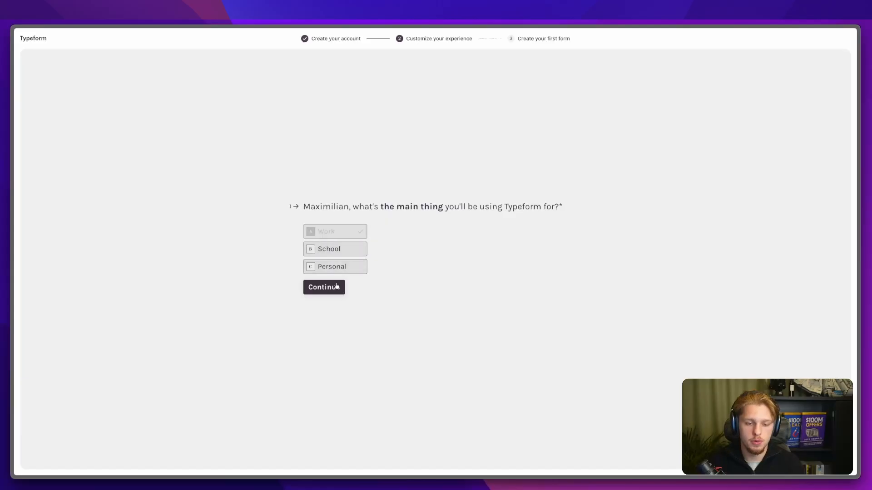
{"action": "left_click", "coordinate": [339, 221]}
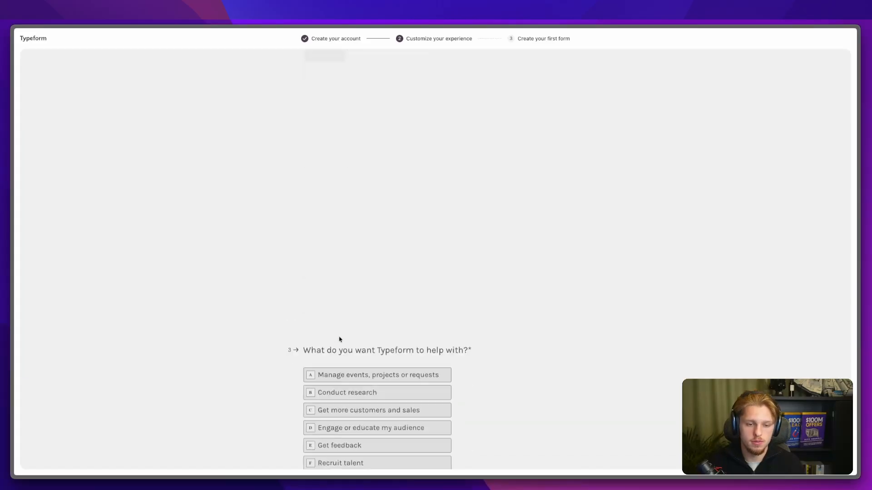
{"action": "left_click", "coordinate": [338, 210]}
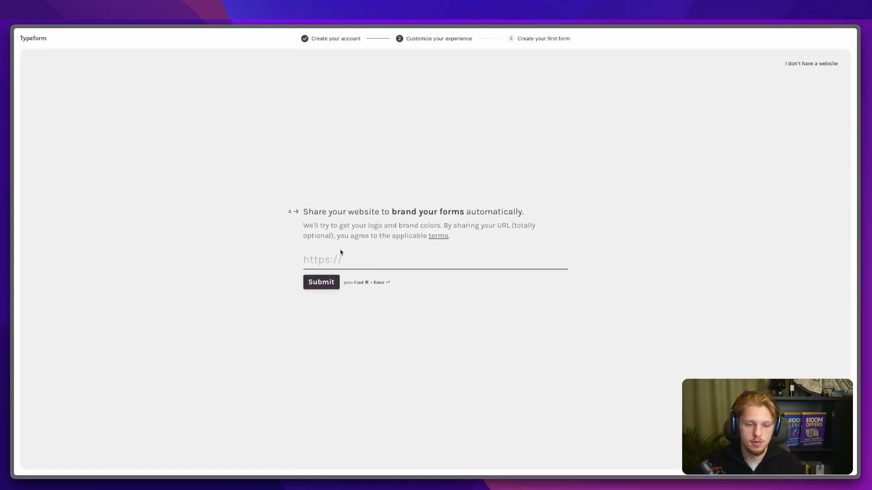
{"action": "left_click", "coordinate": [821, 65]}
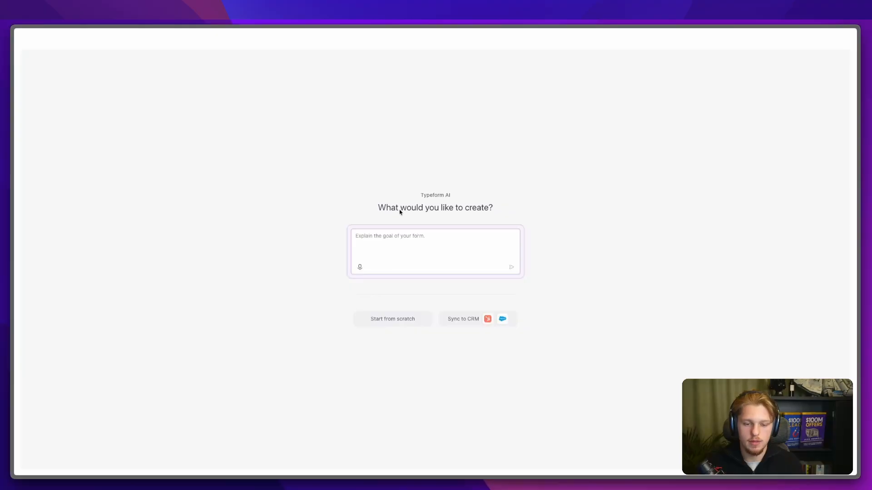
{"action": "left_click", "coordinate": [399, 320]}
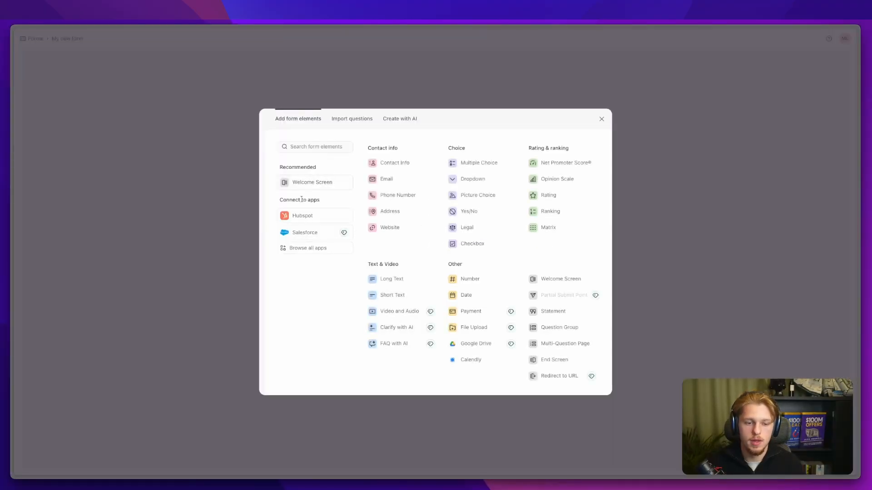
Step: Add a welcome screen titled 'Onboarding Form' with description 'Estimate time for completion ~15 minutes'
{"action": "left_click", "coordinate": [325, 187]}
{"action": "left_click", "coordinate": [426, 223]}
{"action": "type", "text": "Hey"}
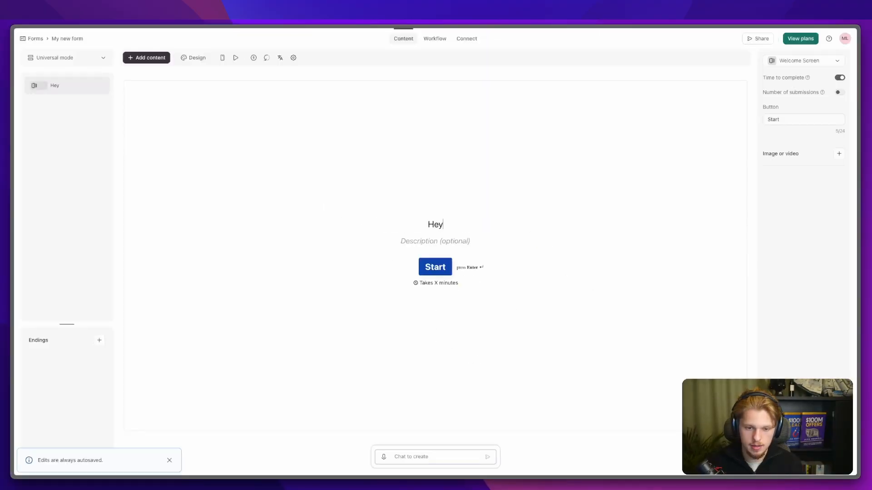
{"action": "key", "text": "BackSpace"}
{"action": "key", "text": "BackSpace"}
{"action": "key", "text": "BackSpace"}
{"action": "type", "text": "Obboarding"}
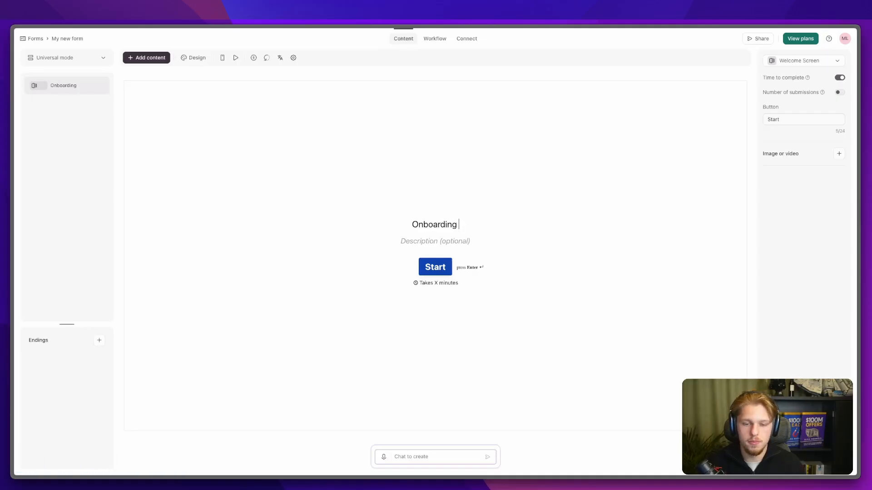
{"action": "type", "text": "Form"}
{"action": "left_click", "coordinate": [435, 241]}
{"action": "type", "text": "This will take you"}
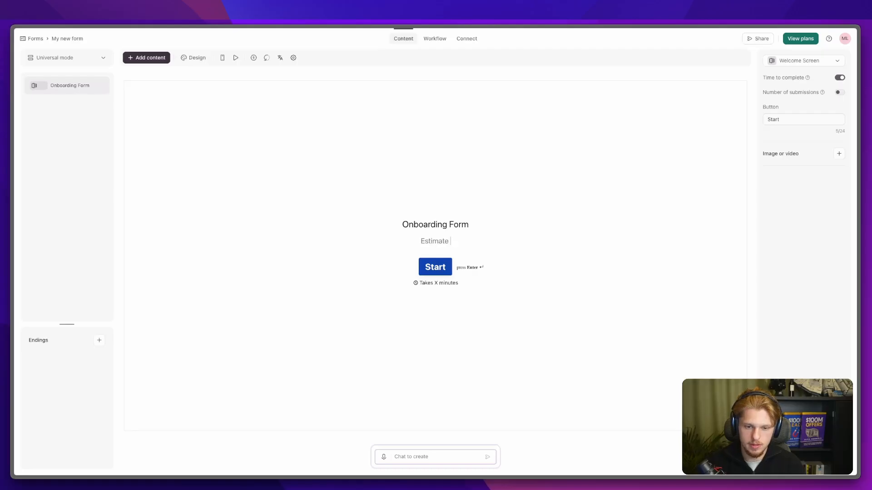
{"action": "type", "text": "ime for completion "}
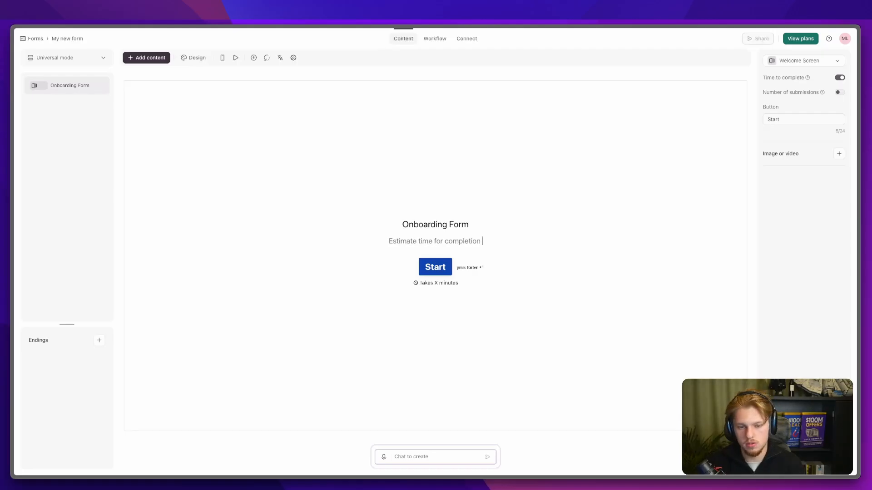
{"action": "type", "text": "~15 minutes"}
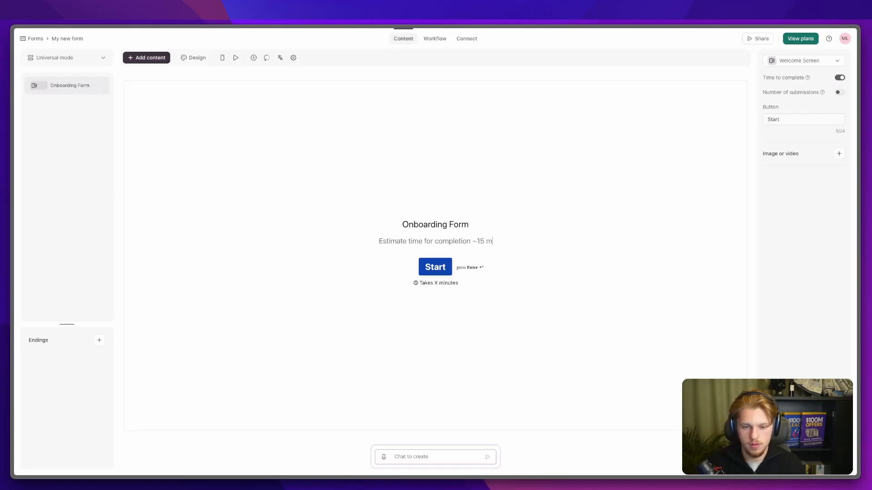
Step: Make the 'Onboarding Form' welcome screen title bold
{"action": "triple_click", "coordinate": [440, 222]}
{"action": "key", "text": "super+b"}
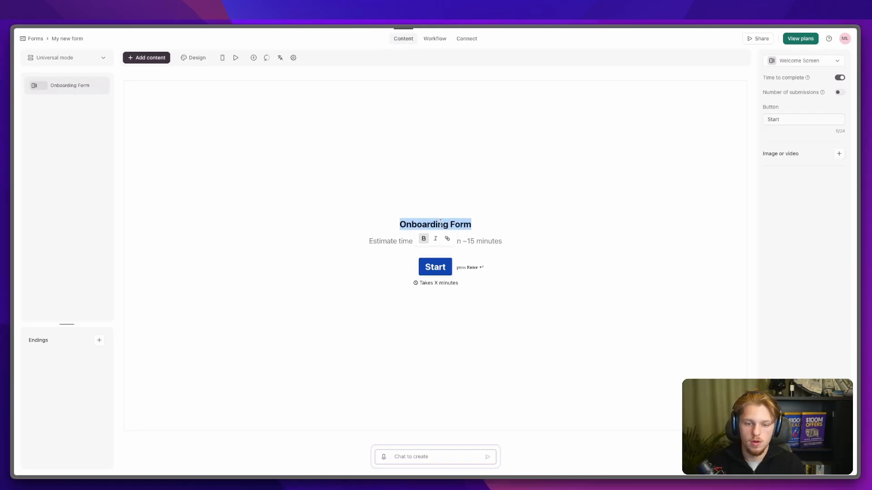
{"action": "left_click", "coordinate": [499, 209]}
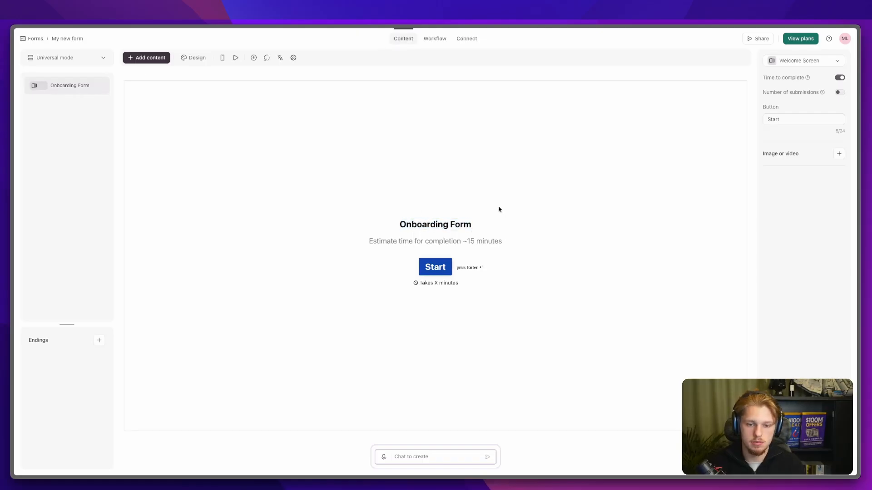
{"action": "left_click", "coordinate": [198, 60]}
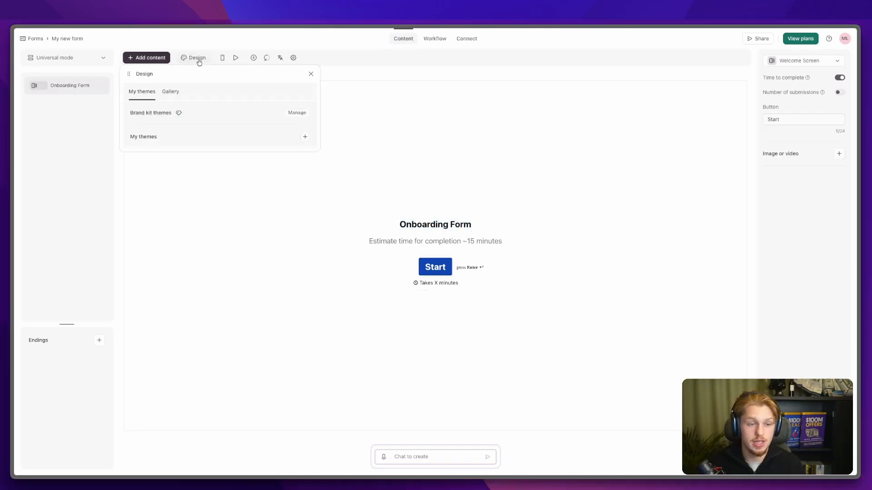
Step: Preview gallery themes on the form: Paper Invite, Staged, Default Theme and Plain Dark
{"action": "left_click", "coordinate": [171, 91]}
{"action": "scroll", "coordinate": [166, 201], "scroll_direction": "down", "scroll_amount": 5}
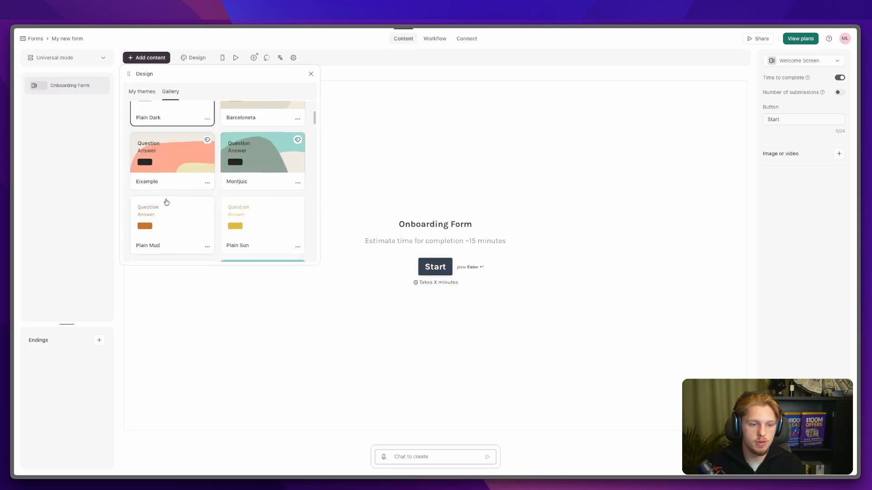
{"action": "scroll", "coordinate": [168, 202], "scroll_direction": "down", "scroll_amount": 5}
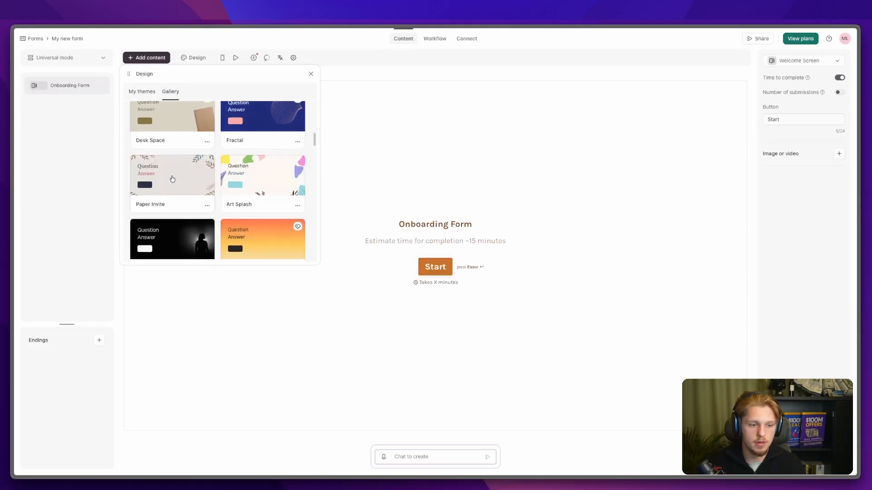
{"action": "left_click", "coordinate": [170, 181]}
{"action": "scroll", "coordinate": [172, 180], "scroll_direction": "down", "scroll_amount": 2}
{"action": "left_click", "coordinate": [173, 180]}
{"action": "scroll", "coordinate": [172, 177], "scroll_direction": "down", "scroll_amount": 6}
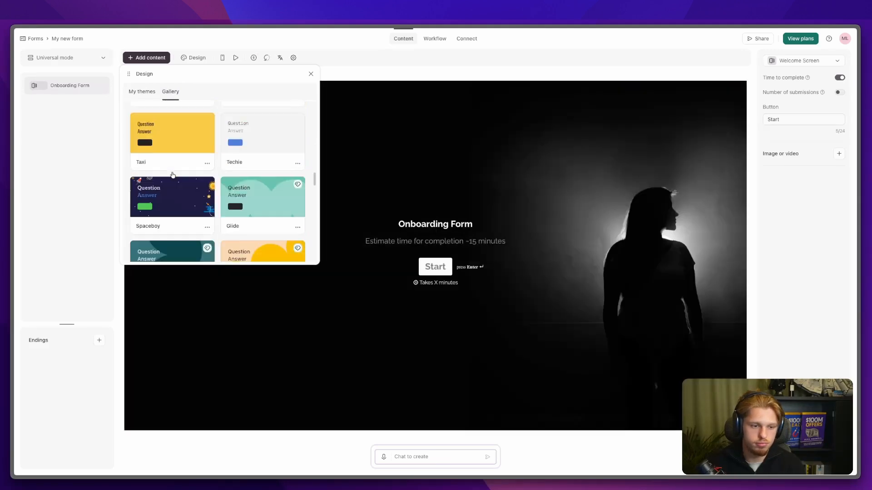
{"action": "scroll", "coordinate": [172, 176], "scroll_direction": "up", "scroll_amount": 15}
{"action": "left_click", "coordinate": [168, 148]}
{"action": "left_click", "coordinate": [171, 186]}
Step: Settle on the dark Smart Ash theme for the Onboarding Form after previewing Waveform
{"action": "scroll", "coordinate": [168, 192], "scroll_direction": "down", "scroll_amount": 8}
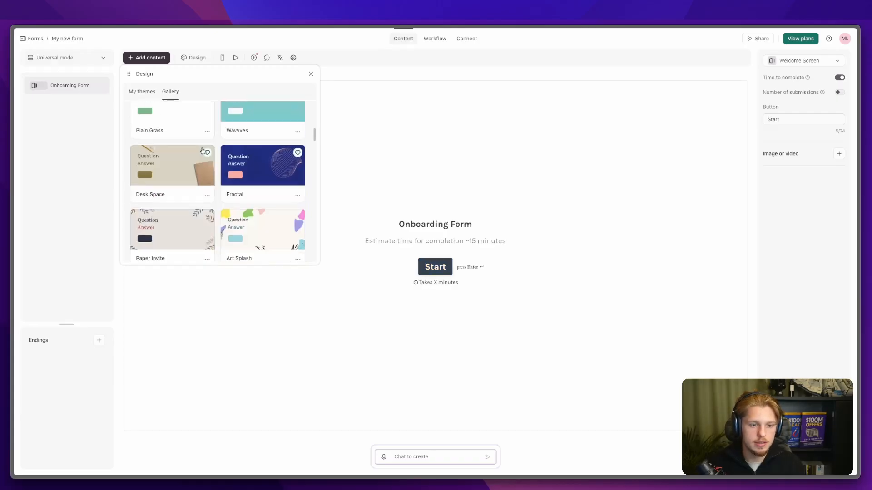
{"action": "scroll", "coordinate": [203, 152], "scroll_direction": "down", "scroll_amount": 5}
{"action": "scroll", "coordinate": [205, 156], "scroll_direction": "up", "scroll_amount": 3}
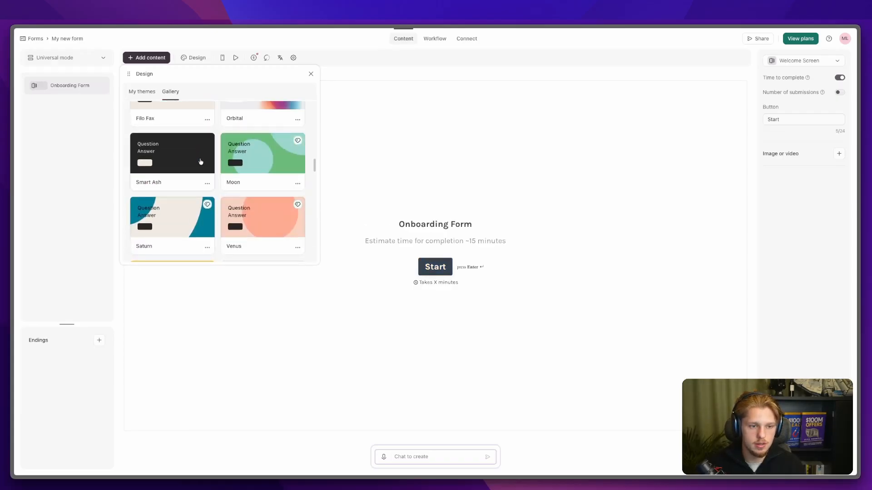
{"action": "left_click", "coordinate": [210, 162]}
{"action": "triple_click", "coordinate": [437, 223]}
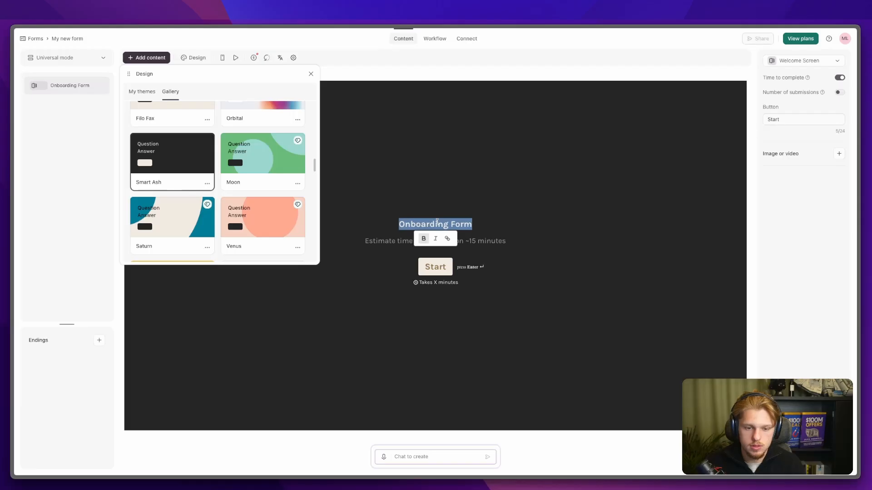
{"action": "scroll", "coordinate": [227, 172], "scroll_direction": "down", "scroll_amount": 5}
{"action": "left_click", "coordinate": [179, 179]}
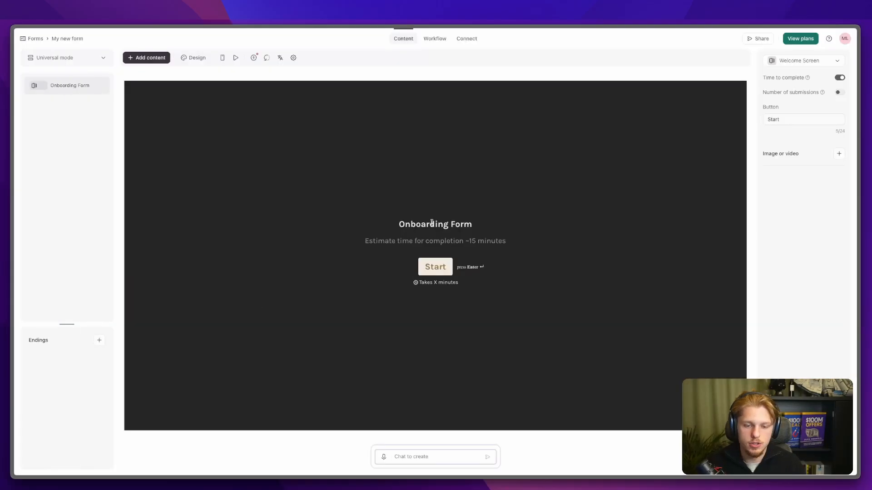
{"action": "triple_click", "coordinate": [431, 224]}
{"action": "left_click", "coordinate": [545, 282]}
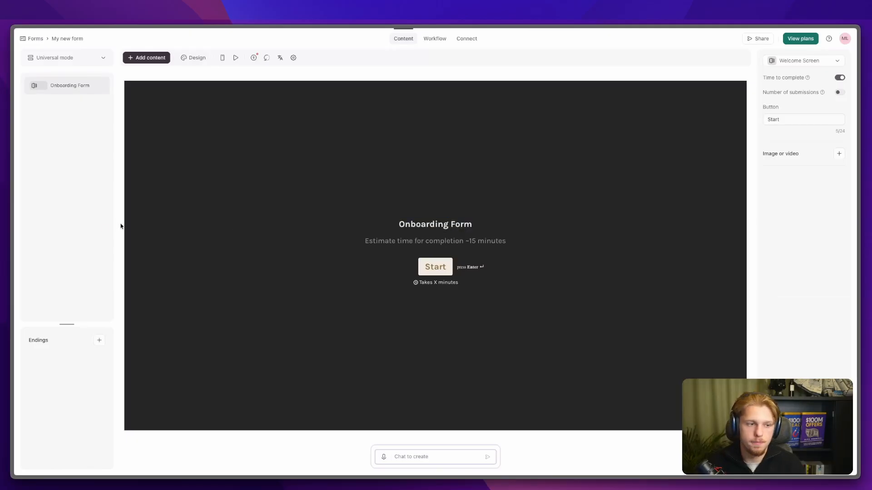
{"action": "left_click", "coordinate": [137, 58]}
Step: Add a Contact Info question 'Enter your contact Information here' and a Long Text question 'What's the goal after working with us?'
{"action": "left_click", "coordinate": [393, 163]}
{"action": "left_click", "coordinate": [328, 130]}
{"action": "type", "text": "Enter"}
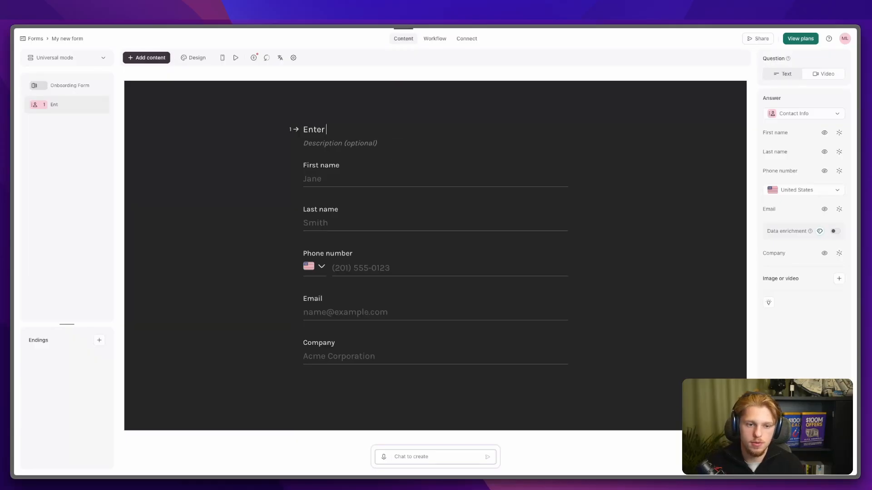
{"action": "type", "text": " your contact Information here"}
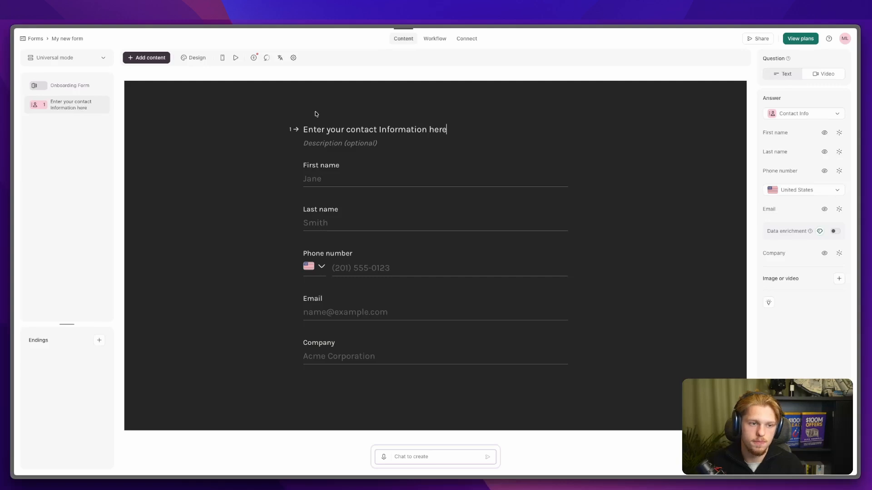
{"action": "left_click", "coordinate": [141, 58]}
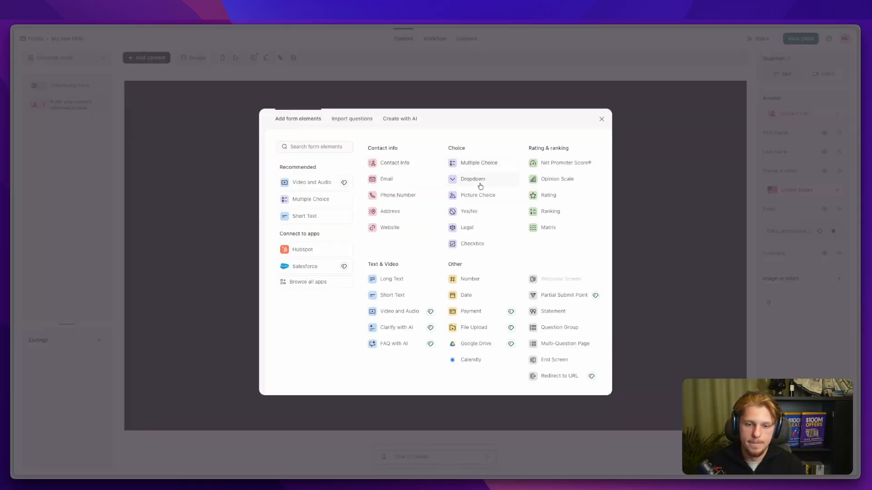
{"action": "left_click", "coordinate": [408, 286]}
{"action": "type", "text": "What"}
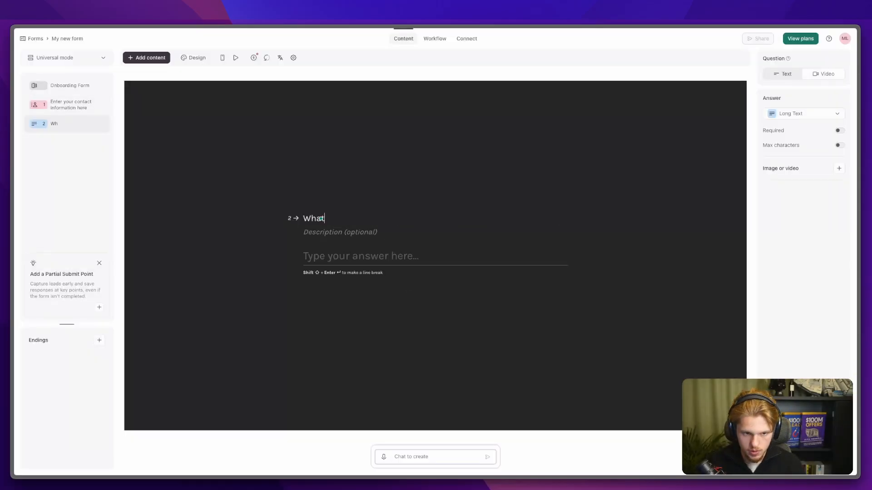
{"action": "type", "text": "'s the goa"}
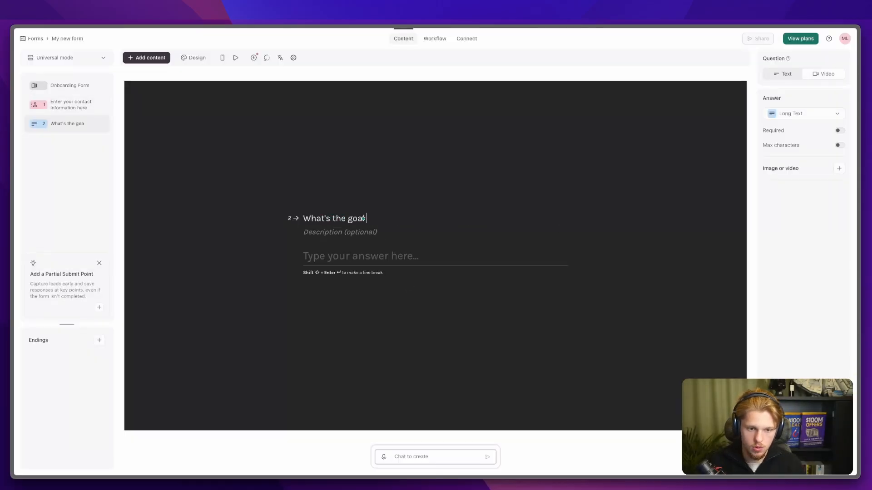
{"action": "type", "text": "l after working with us?"}
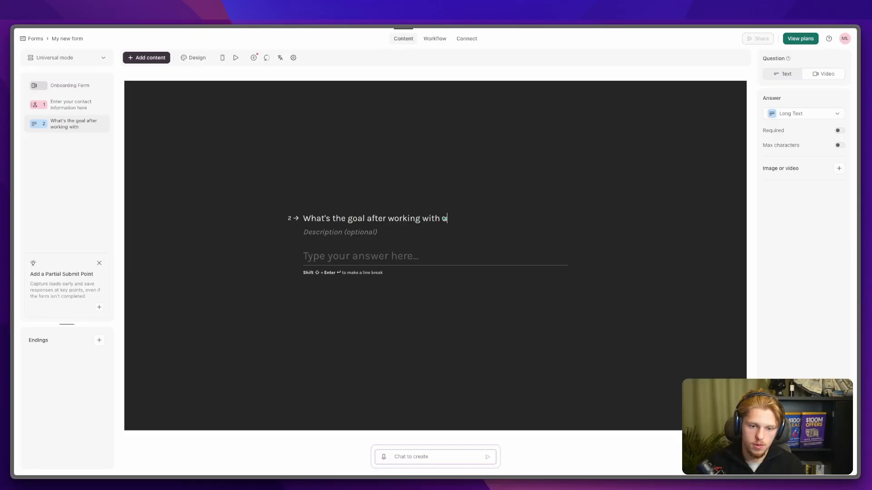
Step: Add a Long Text question 3 asking which current tools are used for onboarding
{"action": "left_click", "coordinate": [144, 58]}
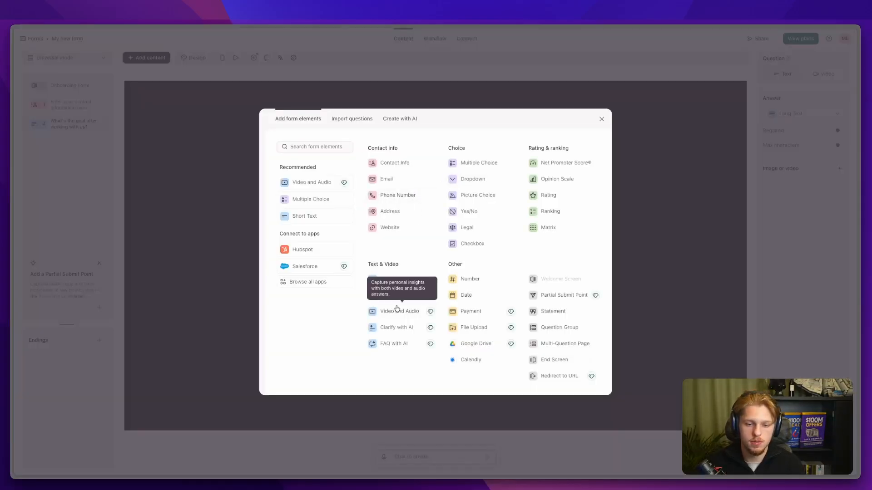
{"action": "left_click", "coordinate": [392, 279]}
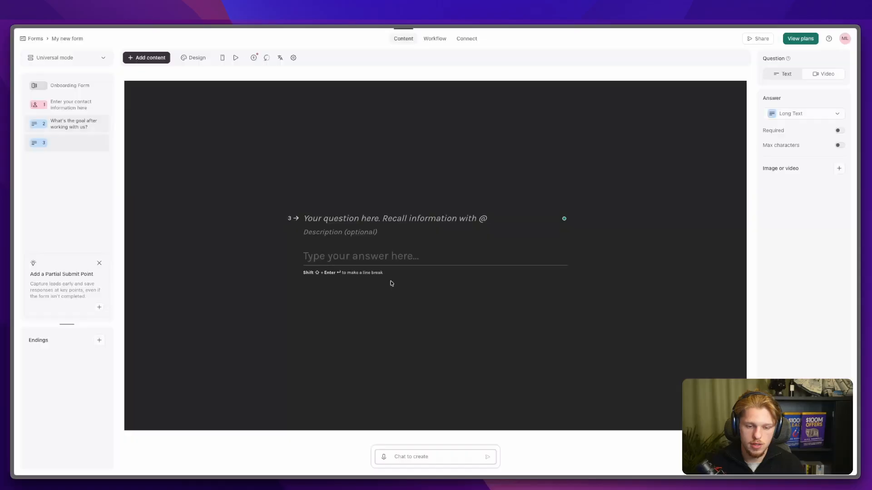
{"action": "left_click", "coordinate": [348, 216]}
{"action": "type", "text": "What"}
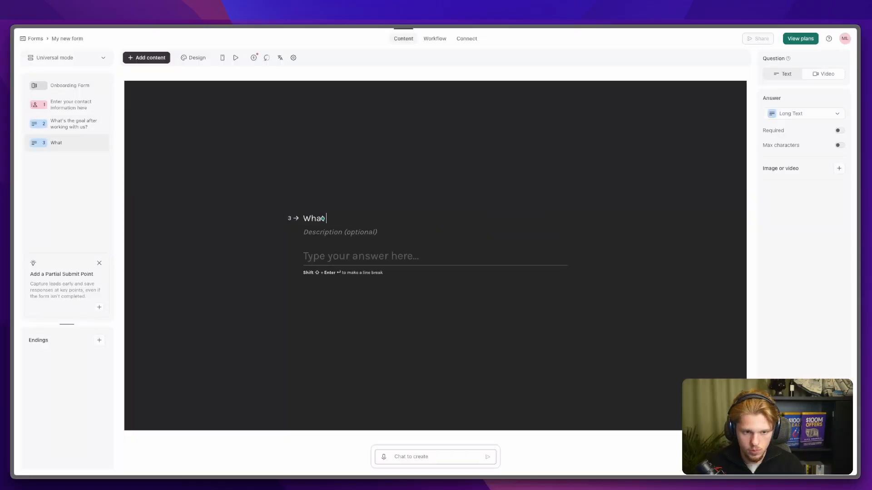
{"action": "type", "text": " current CRM tools rae yot"}
{"action": "key", "text": "BackSpace"}
{"action": "key", "text": "BackSpace"}
{"action": "key", "text": "BackSpace"}
{"action": "key", "text": "BackSpace"}
{"action": "type", "text": "are you using?"}
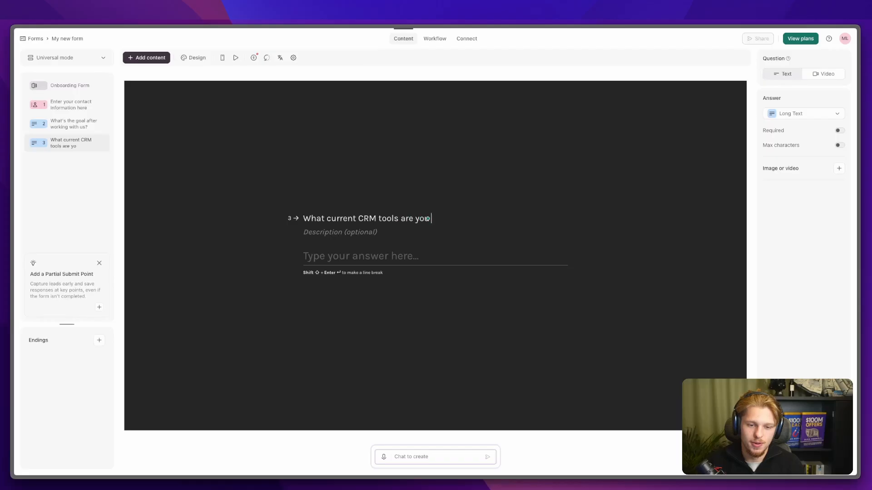
{"action": "double_click", "coordinate": [366, 218]}
{"action": "key", "text": "BackSpace"}
{"action": "left_click_drag", "start_coordinate": [458, 219], "coordinate": [399, 218]}
{"action": "key", "text": "BackSpace"}
{"action": "type", "text": "you using for"}
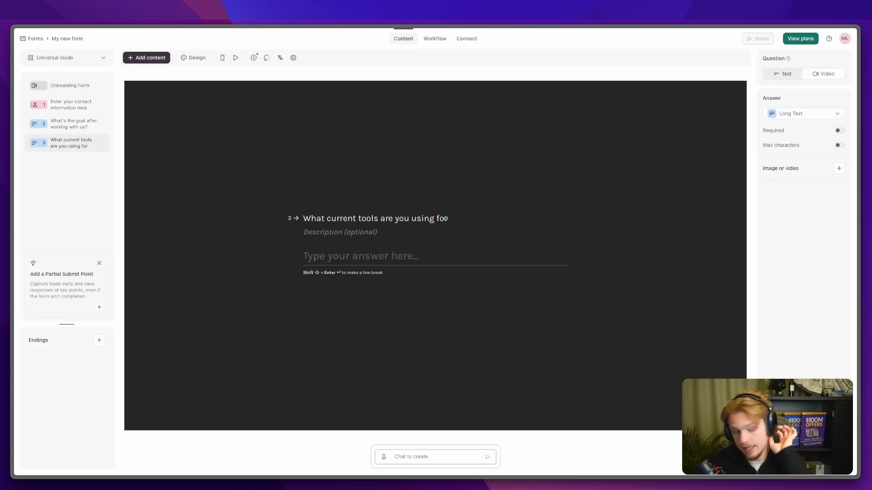
{"action": "type", "text": " onboarding"}
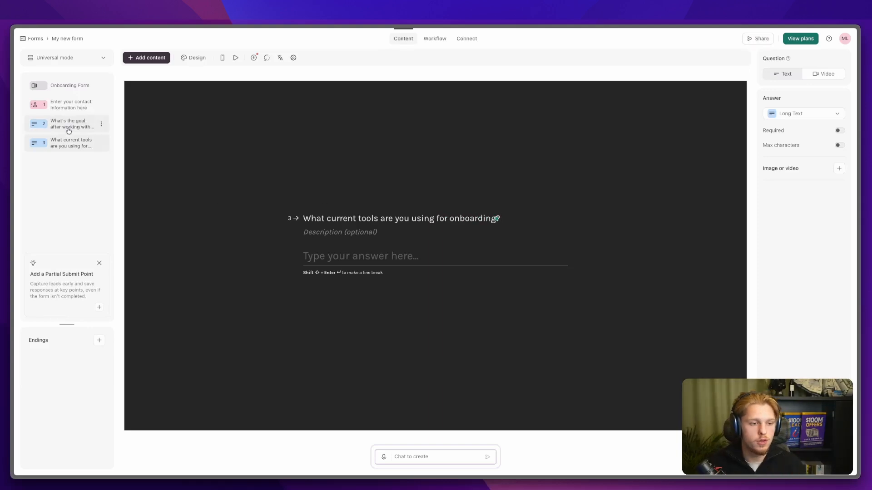
Step: Add Long Text question 4 asking what parts of onboarding to automate, then review the questions
{"action": "left_click", "coordinate": [147, 58]}
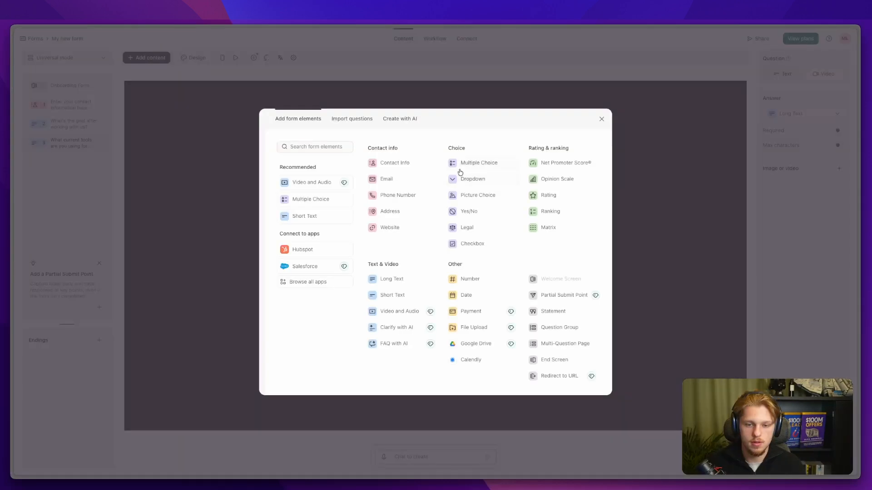
{"action": "left_click", "coordinate": [406, 282]}
{"action": "type", "text": "What parts of the onboardingwould you like to automate?"}
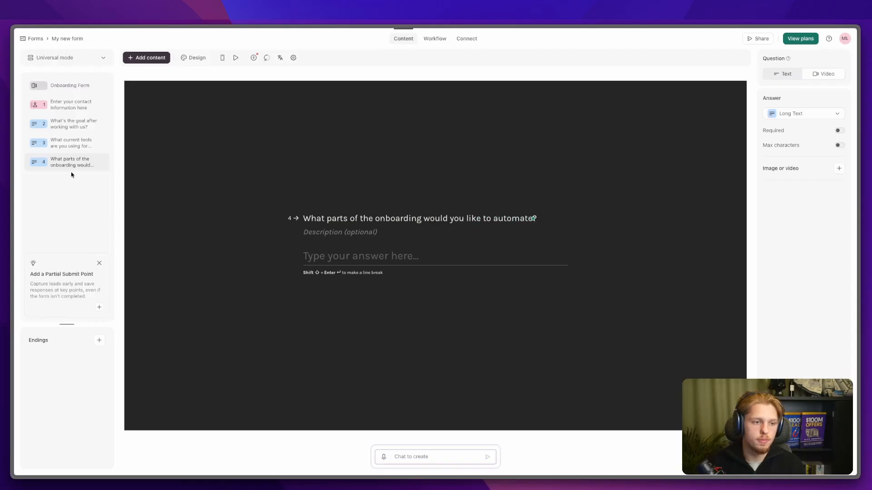
{"action": "left_click", "coordinate": [63, 142]}
{"action": "left_click", "coordinate": [61, 123]}
{"action": "left_click", "coordinate": [69, 95]}
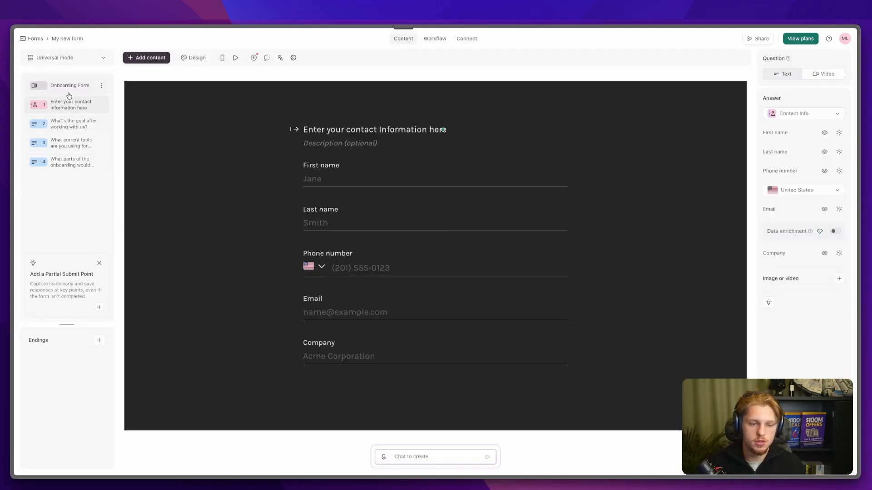
Step: Hide the Phone number field in the contact question and publish the form
{"action": "left_click", "coordinate": [69, 86]}
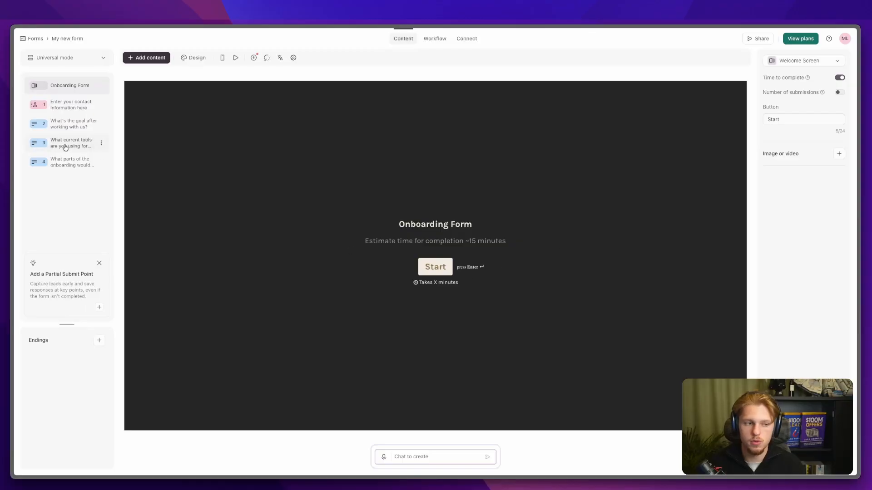
{"action": "left_click", "coordinate": [68, 105]}
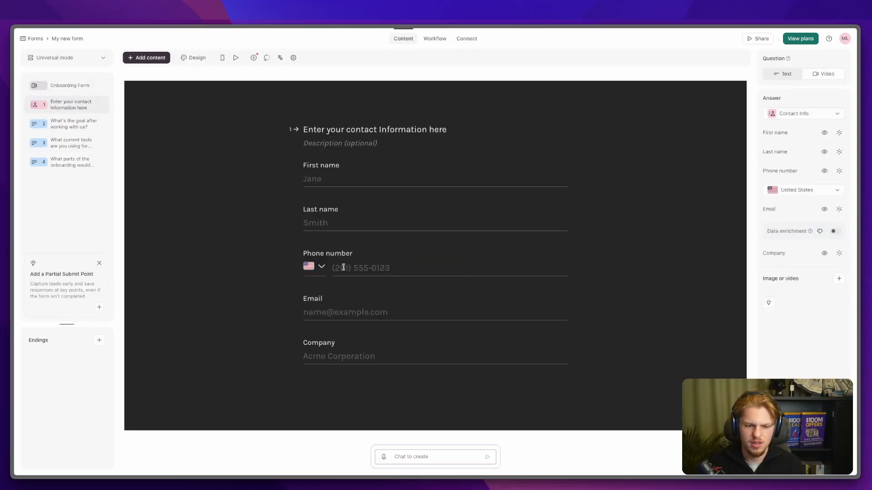
{"action": "left_click", "coordinate": [824, 172]}
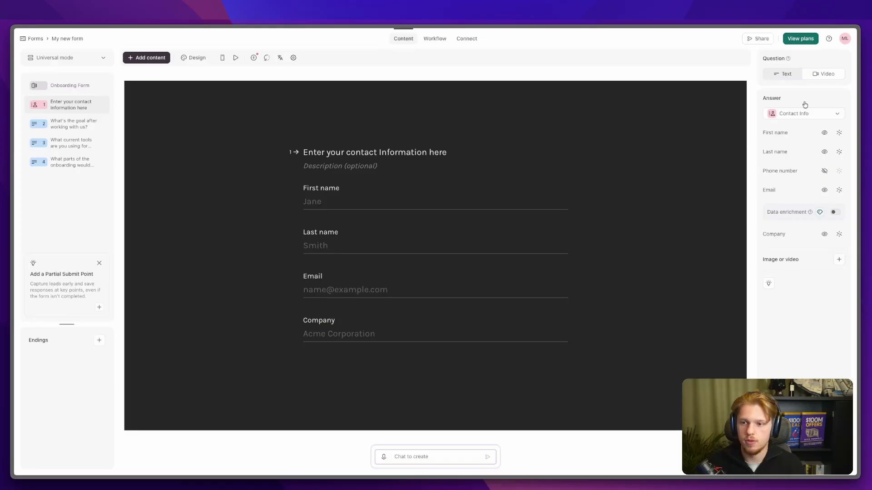
{"action": "left_click", "coordinate": [750, 43]}
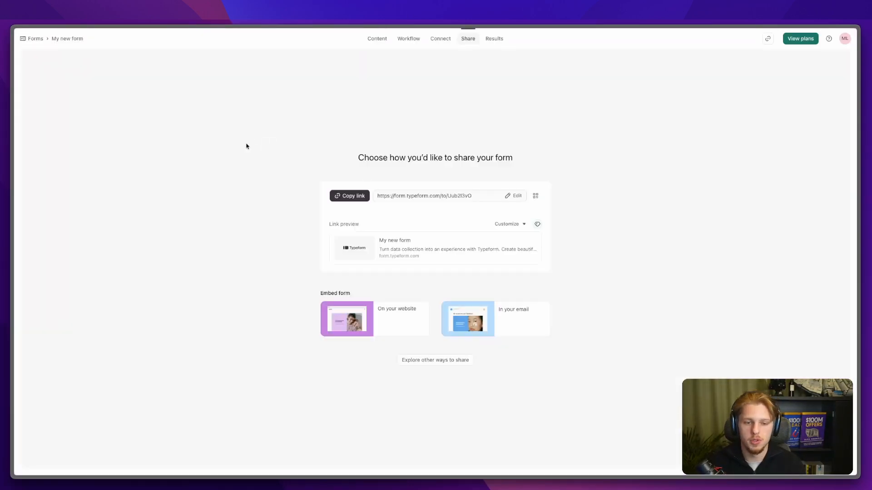
{"action": "left_click", "coordinate": [354, 199]}
{"action": "mouse_move", "coordinate": [14, 236]}
{"action": "left_click", "coordinate": [45, 239]}
{"action": "key", "text": "super+v"}
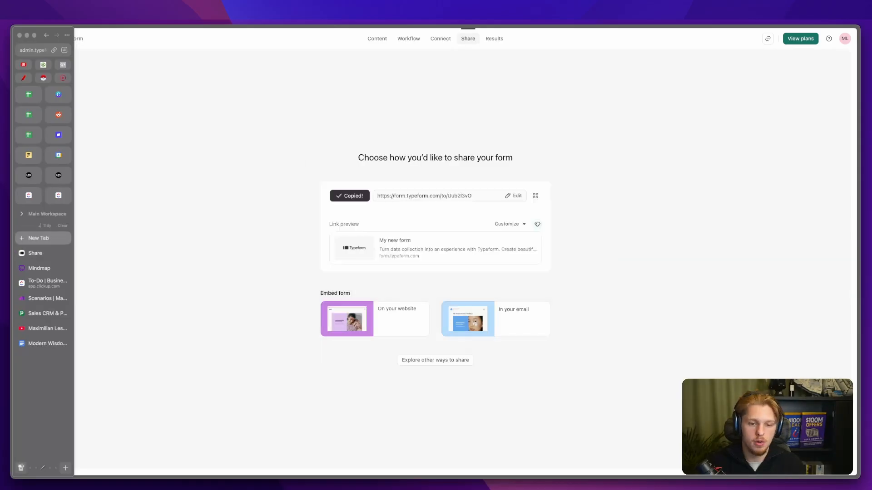
{"action": "key", "text": "Return"}
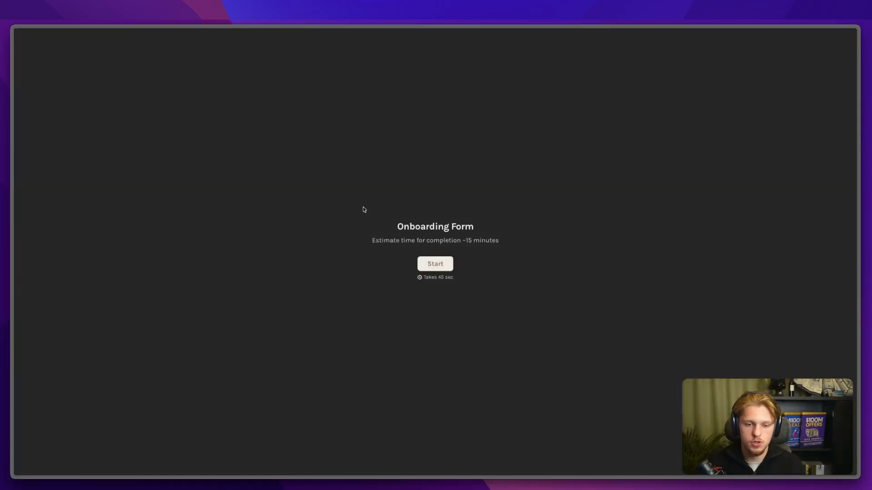
{"action": "left_click", "coordinate": [450, 266]}
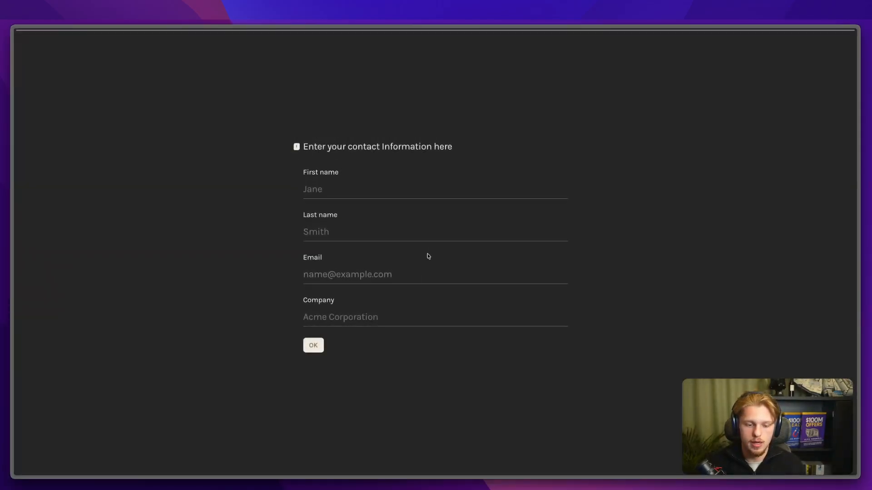
{"action": "key", "text": "super+r"}
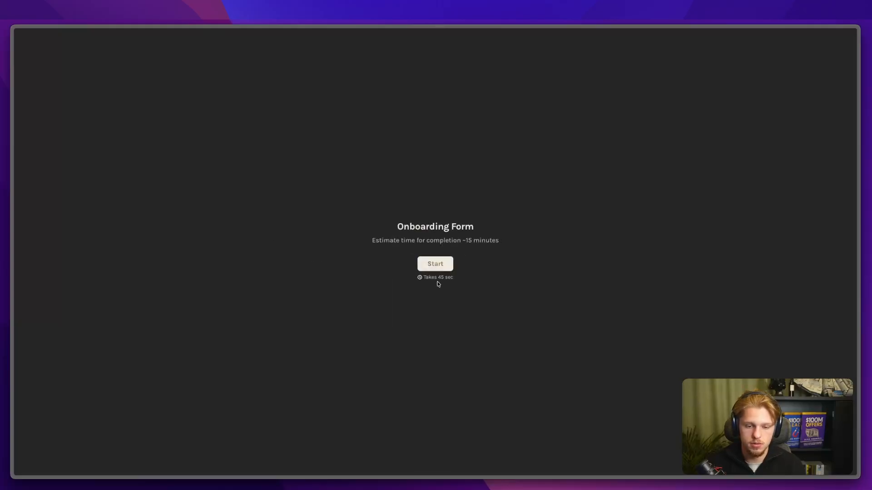
{"action": "key", "text": "ctrl+a"}
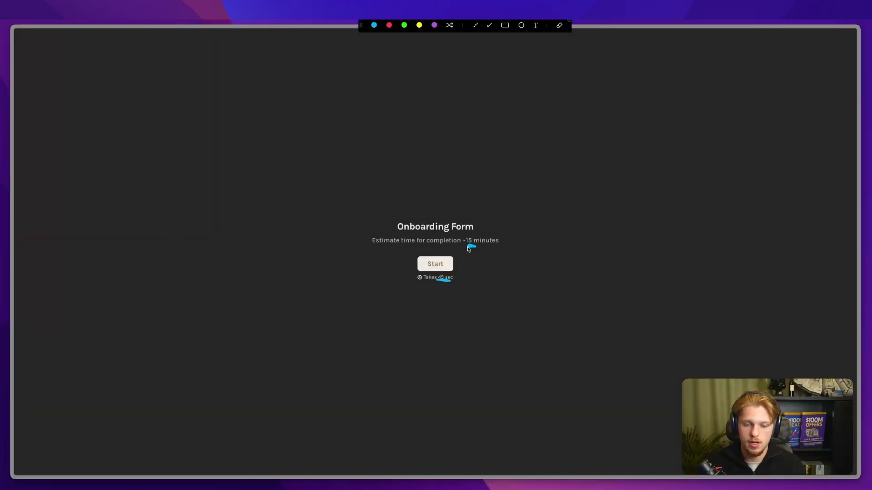
{"action": "key", "text": "Escape"}
{"action": "mouse_move", "coordinate": [18, 274]}
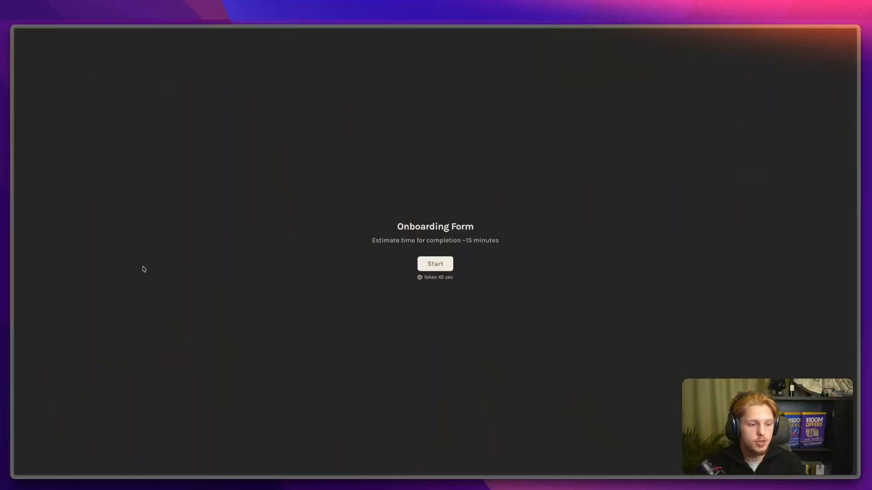
{"action": "mouse_move", "coordinate": [15, 266]}
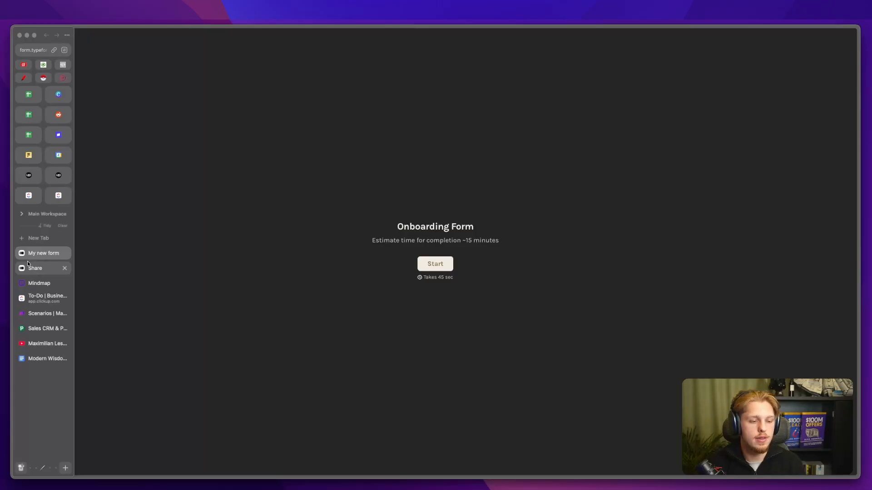
Step: Log in to Pipedrive with a Google work account
{"action": "left_click", "coordinate": [40, 328]}
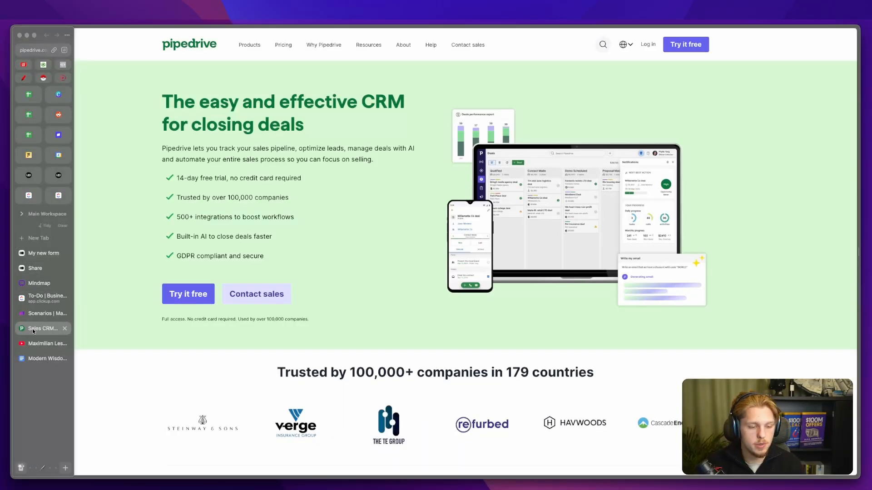
{"action": "left_click", "coordinate": [647, 44]}
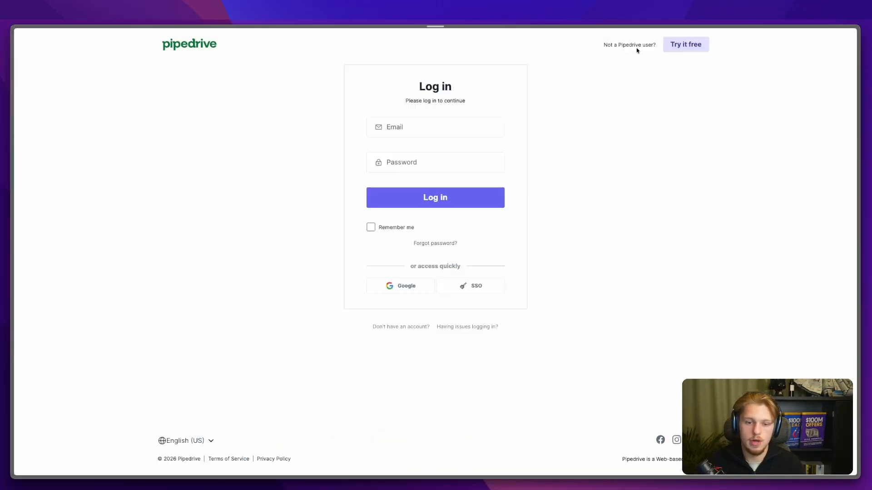
{"action": "left_click", "coordinate": [396, 288]}
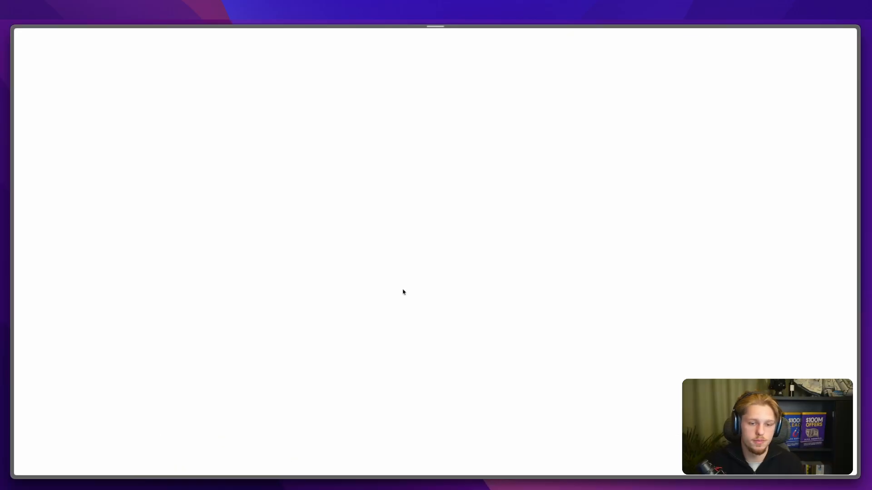
{"action": "left_click", "coordinate": [508, 376]}
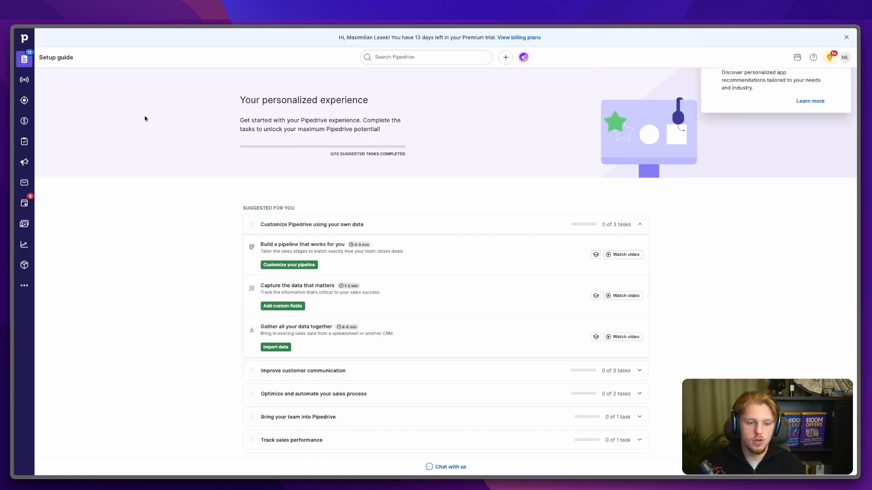
Step: Start a new lead with the contact person's name, organization Floclick and USD currency
{"action": "left_click", "coordinate": [24, 102]}
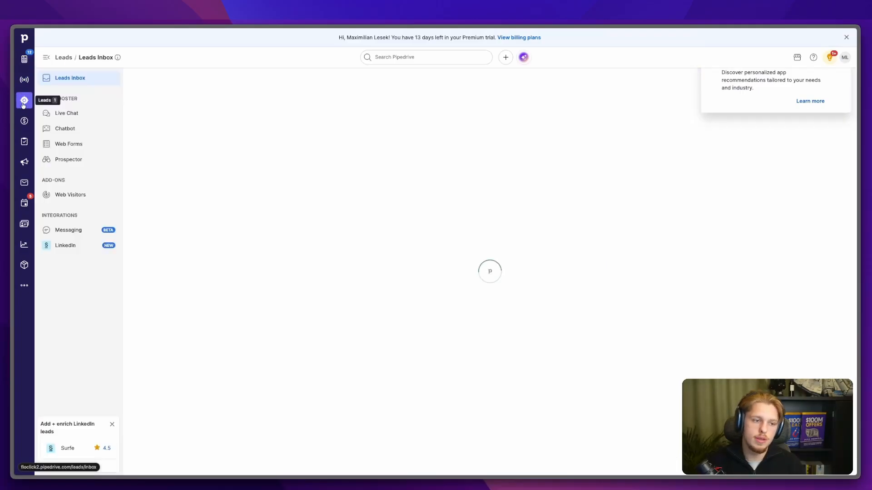
{"action": "left_click", "coordinate": [430, 250]}
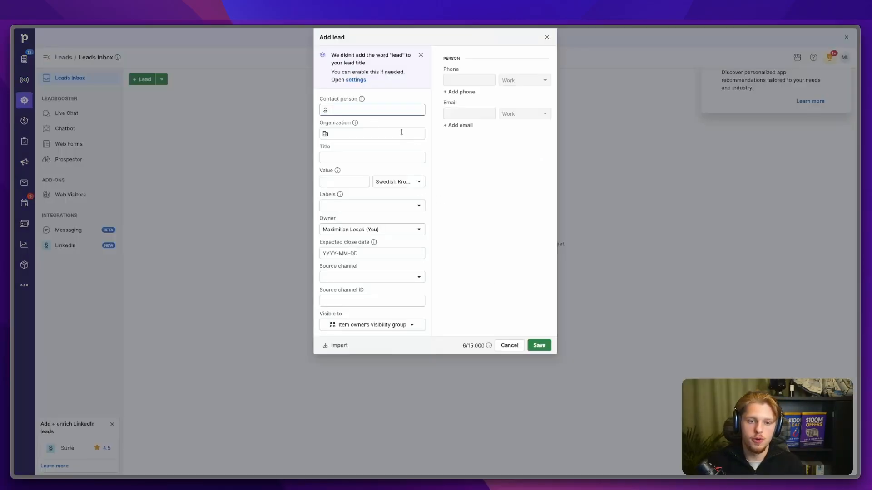
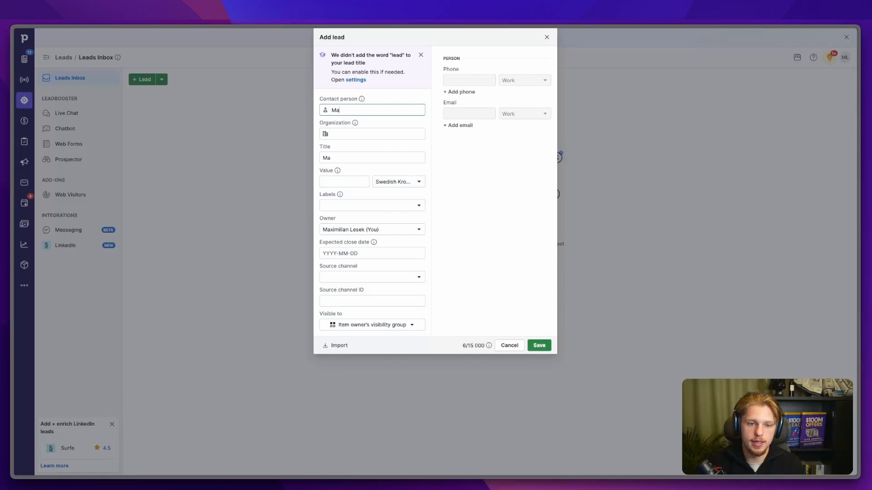
{"action": "key", "text": "Tab"}
{"action": "type", "text": "Floc"}
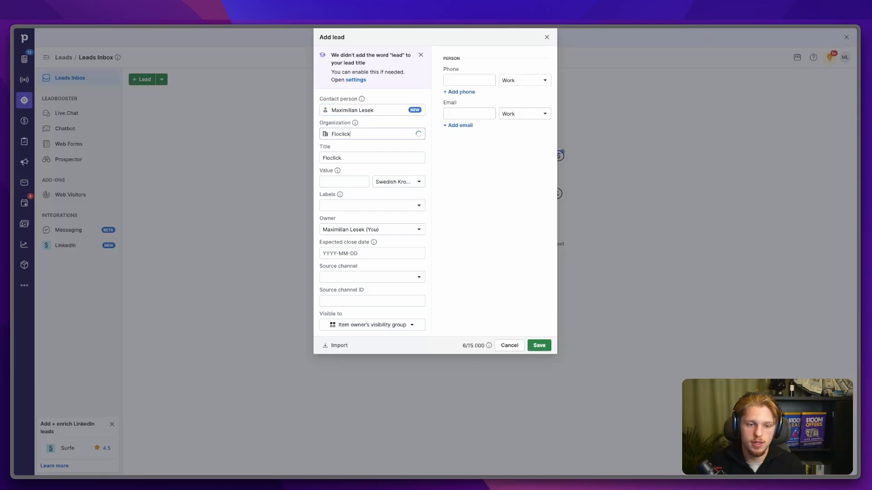
{"action": "left_click", "coordinate": [404, 182]}
{"action": "type", "text": "usd"}
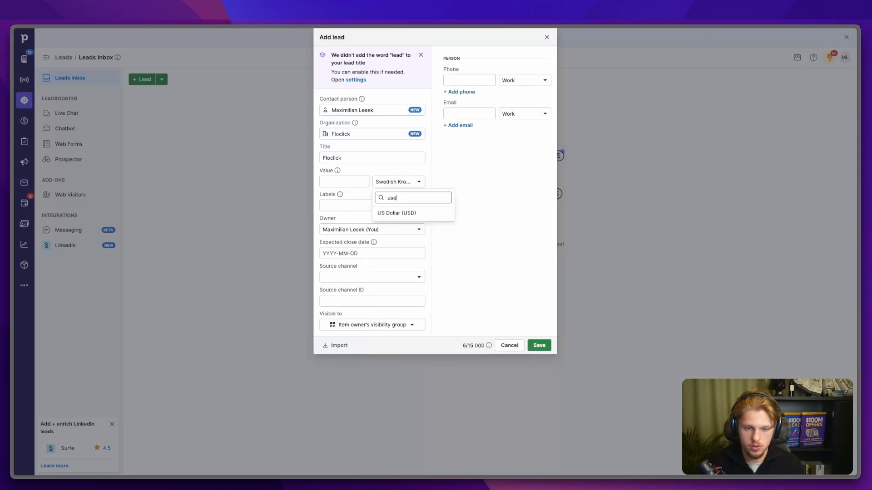
{"action": "left_click", "coordinate": [399, 213]}
Step: Give the lead value 10000, label Hot, expected close date 2026-01-05, and save it
{"action": "left_click", "coordinate": [350, 182]}
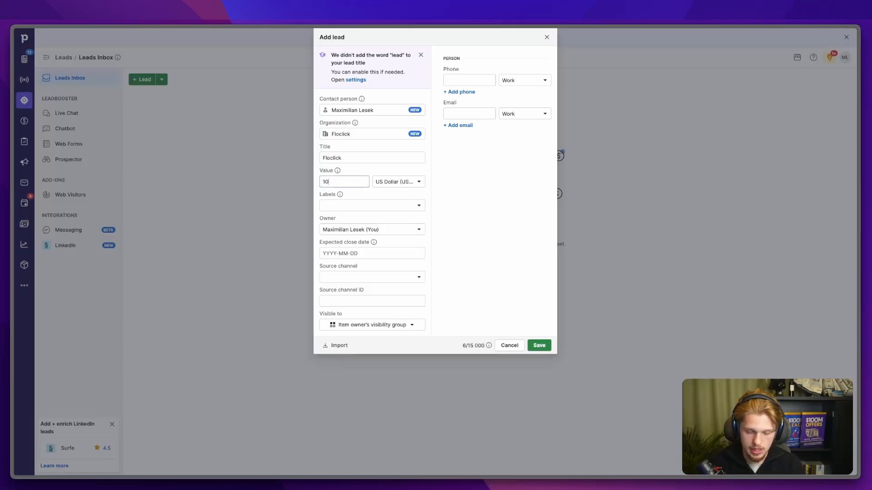
{"action": "left_click", "coordinate": [353, 206]}
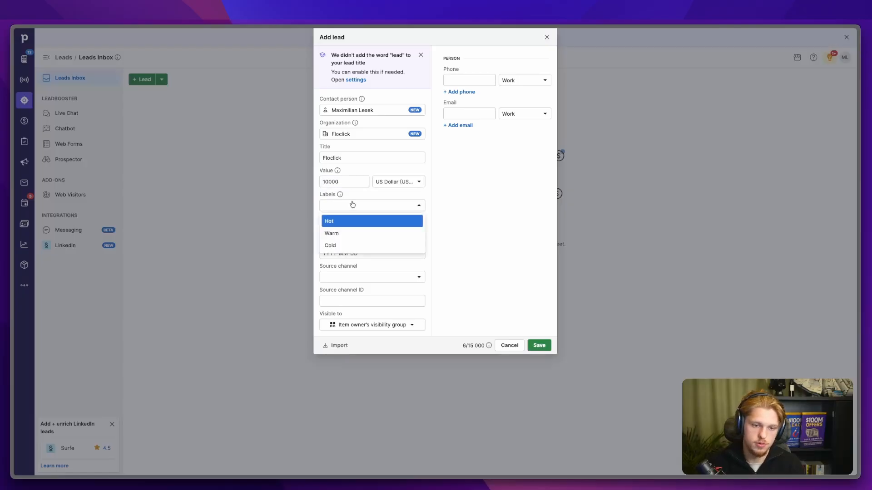
{"action": "left_click", "coordinate": [350, 220]}
{"action": "left_click", "coordinate": [500, 219]}
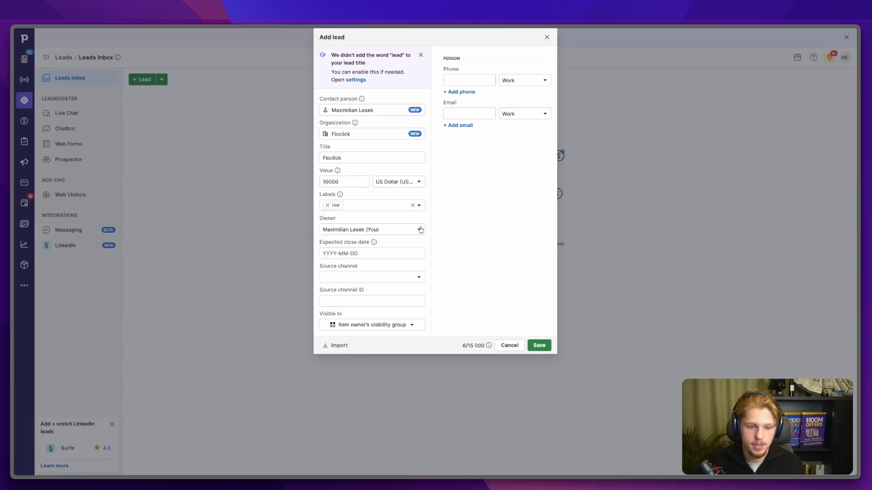
{"action": "left_click", "coordinate": [332, 254]}
{"action": "left_click", "coordinate": [396, 319]}
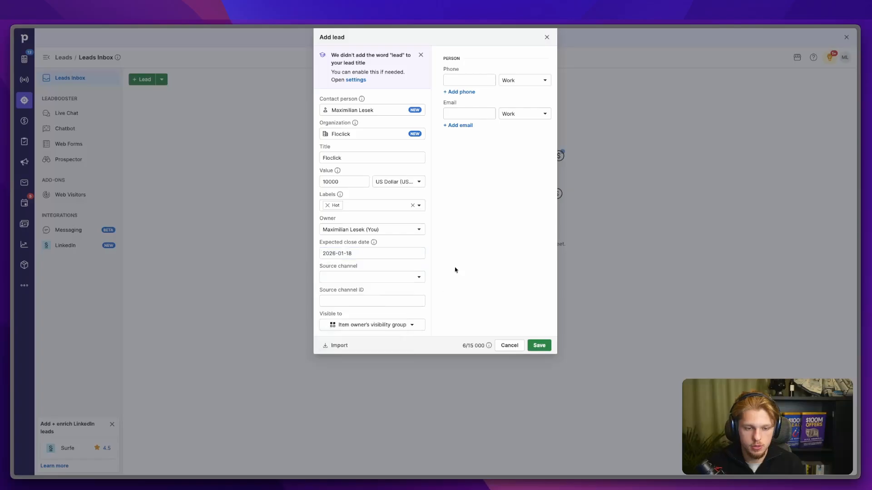
{"action": "left_click", "coordinate": [379, 253]}
{"action": "left_click", "coordinate": [331, 307]}
{"action": "left_click", "coordinate": [387, 278]}
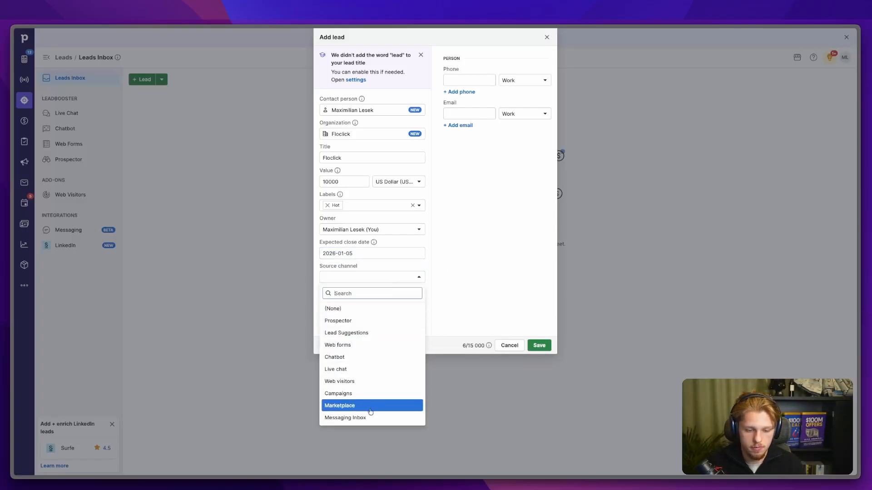
{"action": "left_click", "coordinate": [450, 272]}
{"action": "left_click", "coordinate": [382, 301]}
{"action": "left_click", "coordinate": [447, 273]}
{"action": "left_click", "coordinate": [540, 346]}
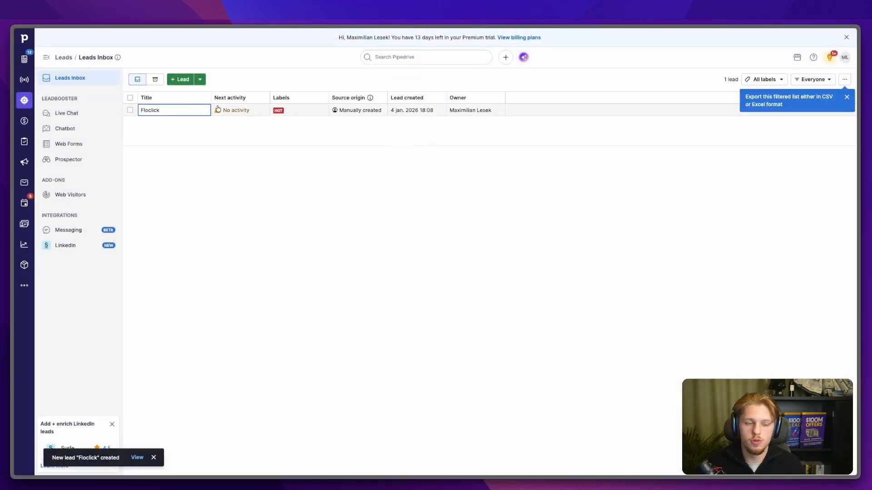
Step: Open the Floclick lead and save a work email address for its contact person
{"action": "left_click", "coordinate": [847, 98]}
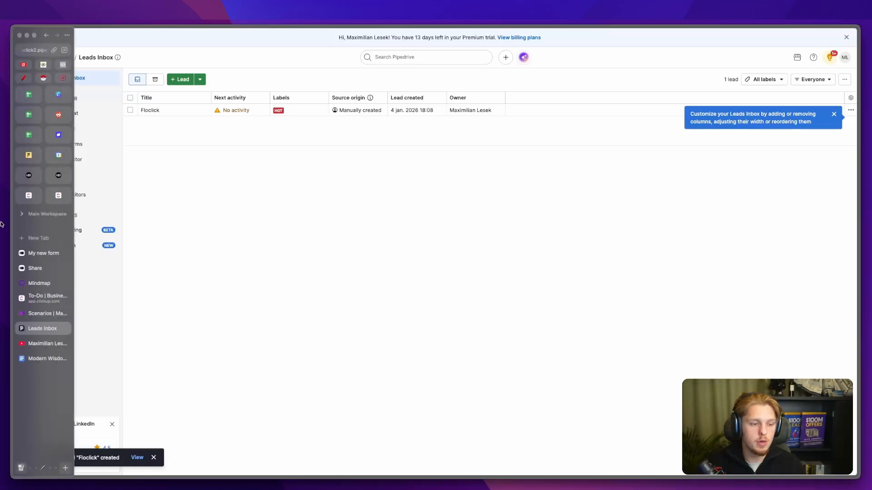
{"action": "left_click", "coordinate": [144, 110]}
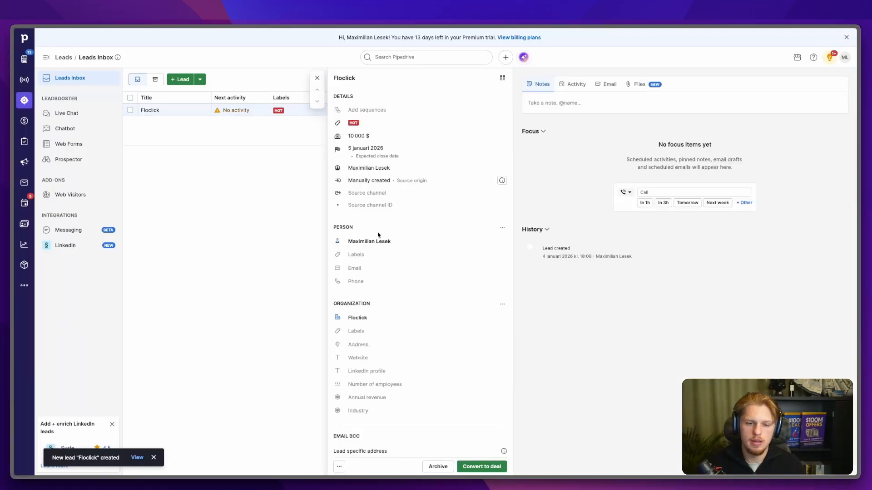
{"action": "left_click", "coordinate": [367, 269]}
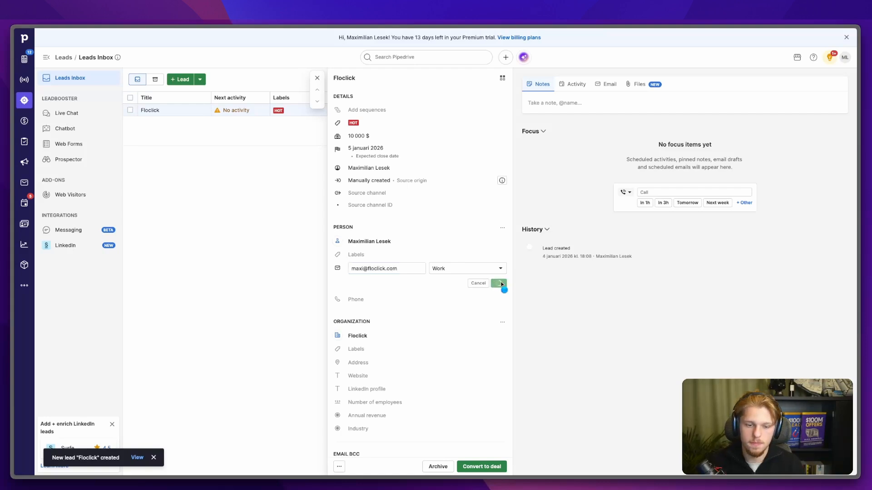
{"action": "left_click", "coordinate": [498, 283]}
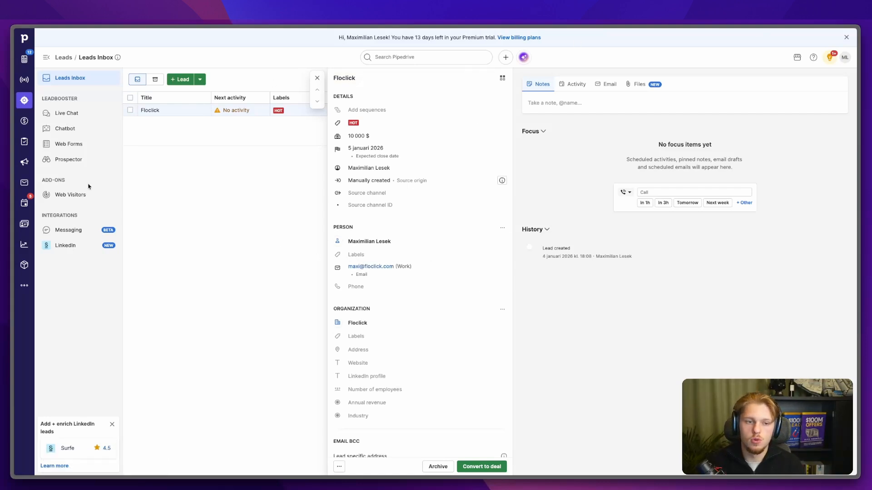
{"action": "mouse_move", "coordinate": [1, 217]}
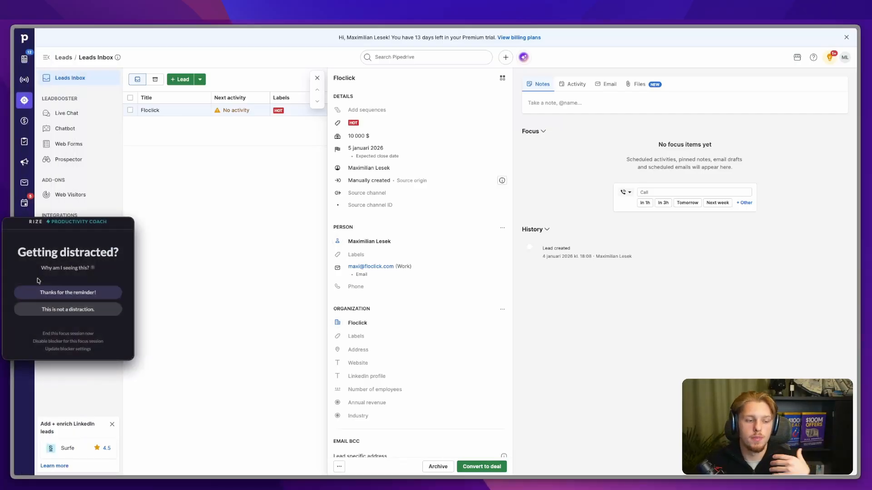
{"action": "left_click", "coordinate": [45, 308]}
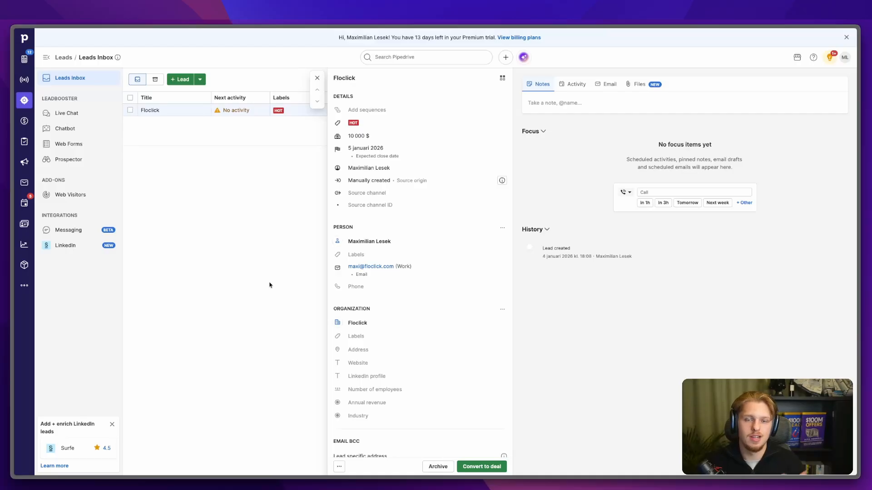
Step: Return to the Make scenarios view and load make.com in a new browser tab
{"action": "mouse_move", "coordinate": [12, 291]}
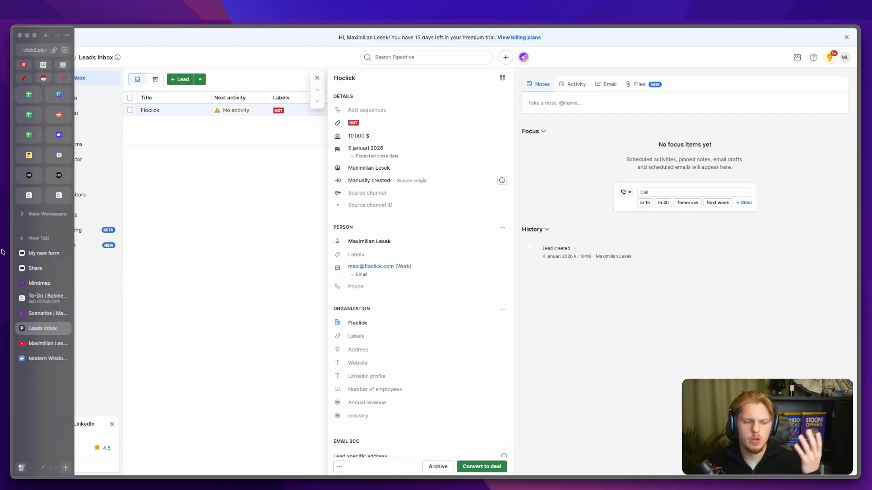
{"action": "left_click", "coordinate": [35, 314]}
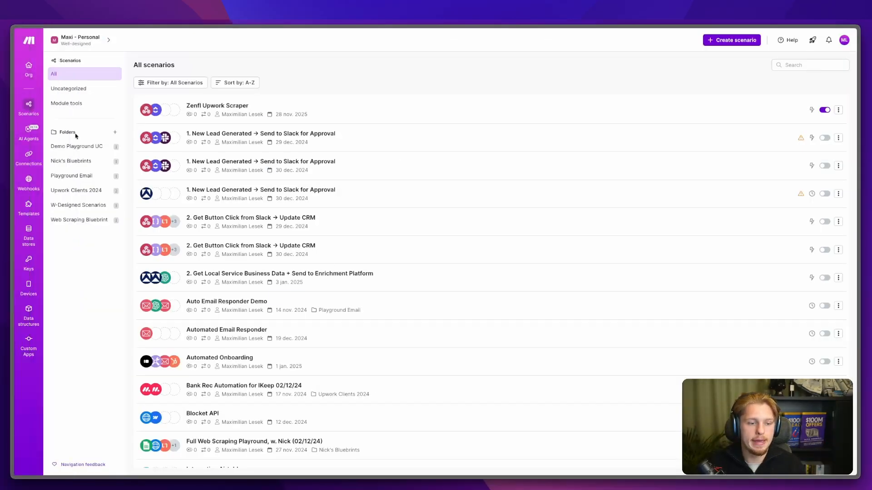
{"action": "left_click", "coordinate": [37, 240]}
{"action": "type", "text": "make.com"}
{"action": "key", "text": "Return"}
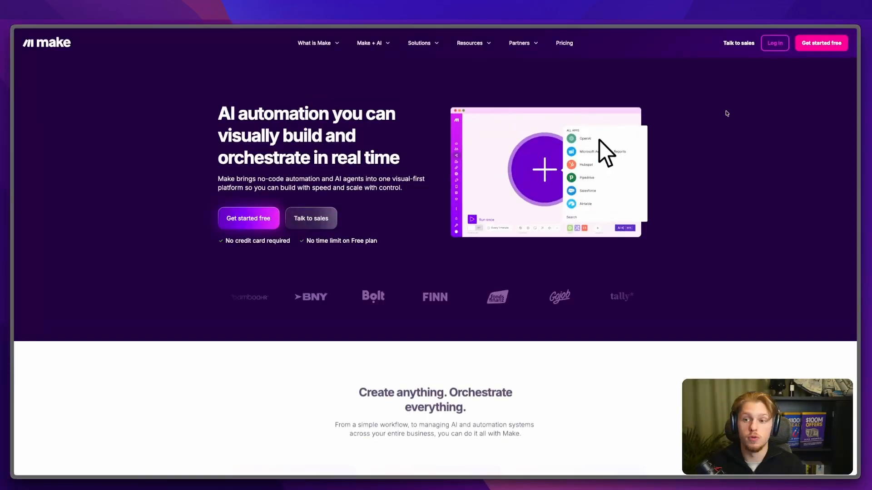
Step: Review Make's pricing page, marking up the Free plan's price, then close it
{"action": "left_click", "coordinate": [565, 43]}
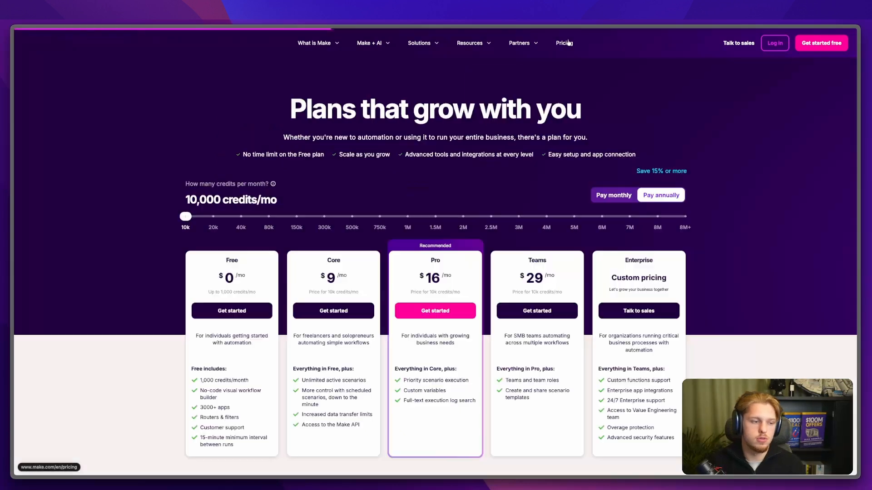
{"action": "key", "text": "ctrl+a"}
{"action": "left_click_drag", "start_coordinate": [214, 253], "coordinate": [210, 294]}
{"action": "left_click_drag", "start_coordinate": [249, 257], "coordinate": [270, 288]}
{"action": "key", "text": "Escape"}
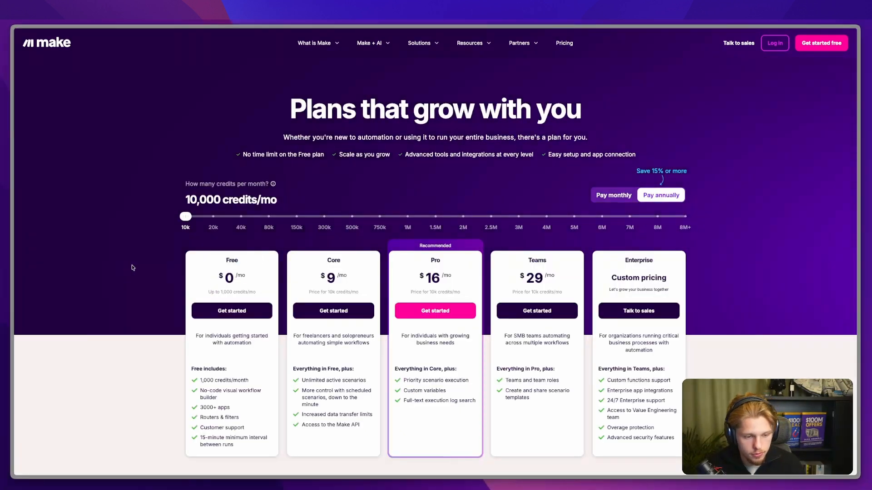
{"action": "mouse_move", "coordinate": [9, 262]}
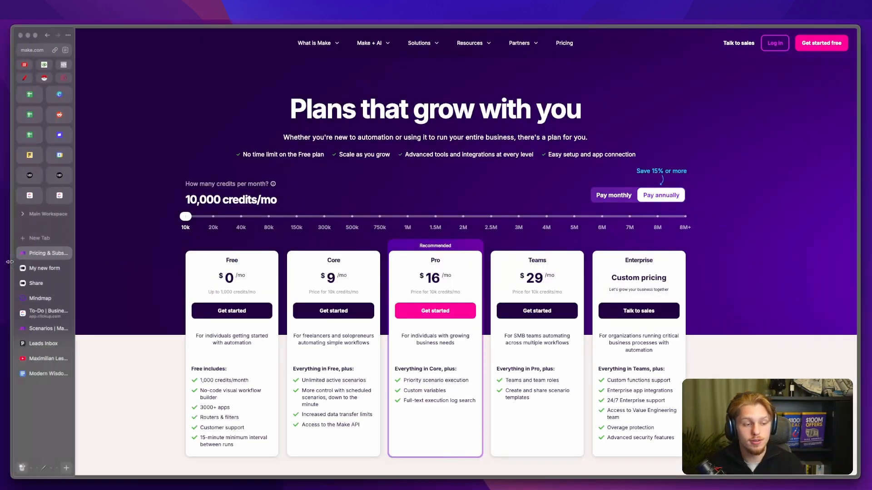
{"action": "left_click", "coordinate": [64, 254]}
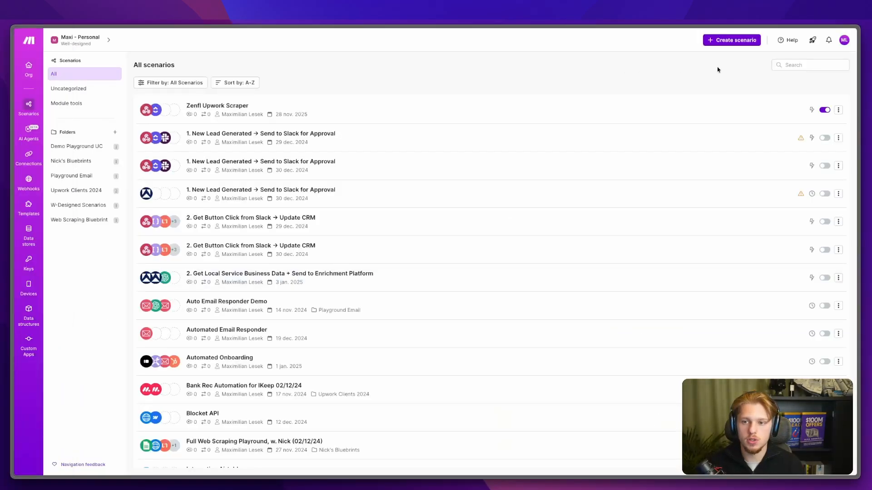
Step: Leave the pricing page and create a new blank scenario from All scenarios
{"action": "key", "text": "ctrl+a"}
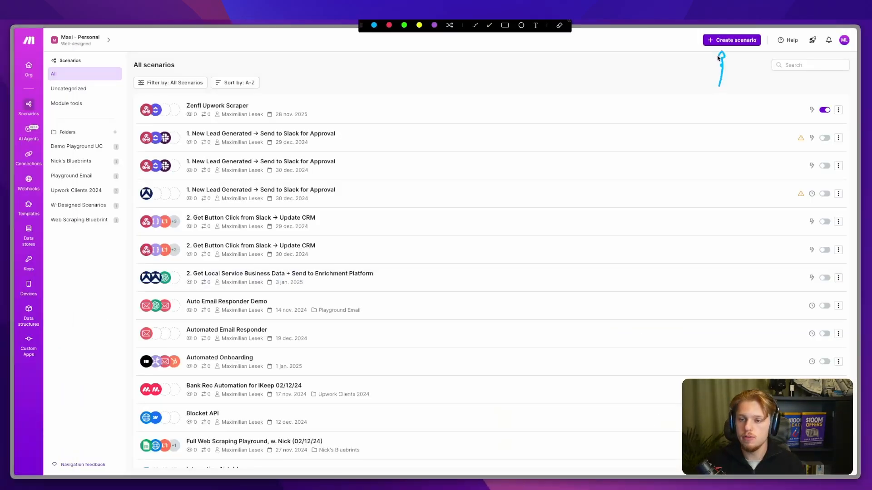
{"action": "key", "text": "Escape"}
{"action": "left_click", "coordinate": [731, 44]}
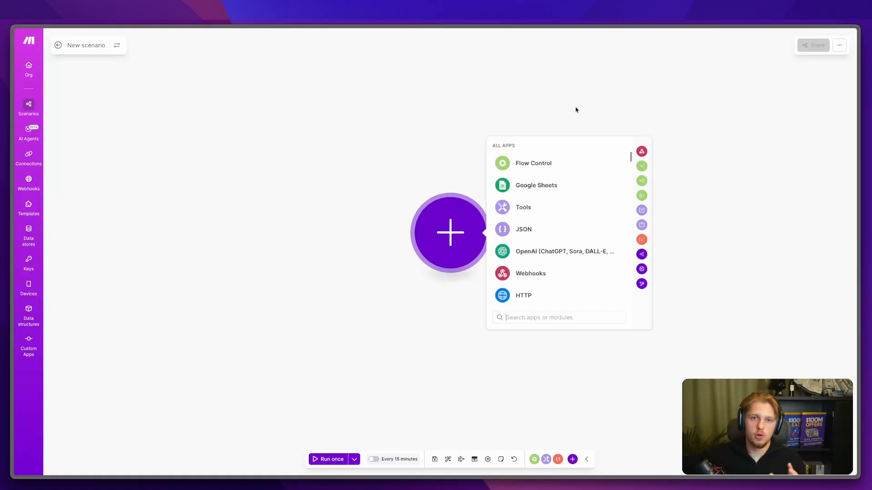
Step: Add Typeform Watch Responses as the scenario's instant trigger
{"action": "type", "text": "type"}
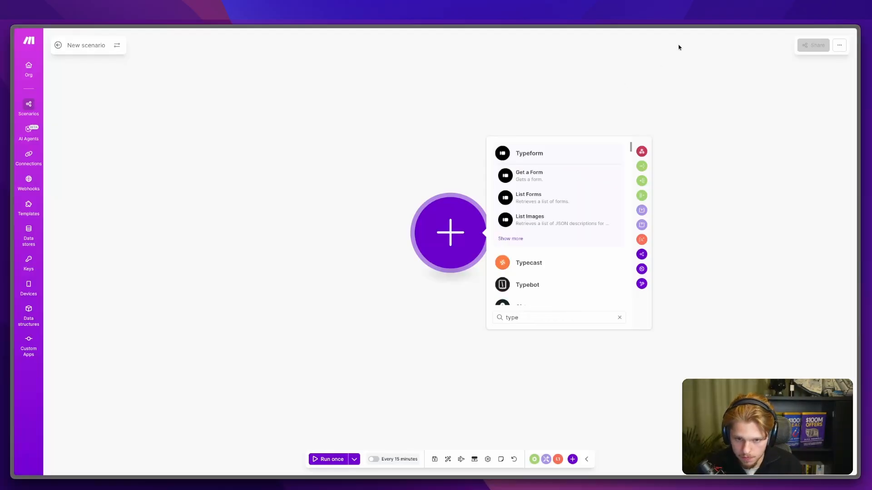
{"action": "left_click", "coordinate": [529, 153]}
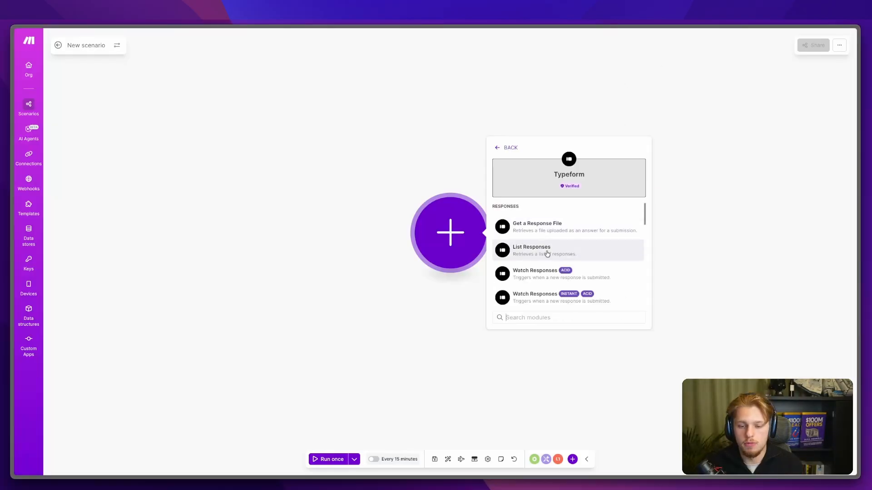
{"action": "left_click", "coordinate": [536, 293]}
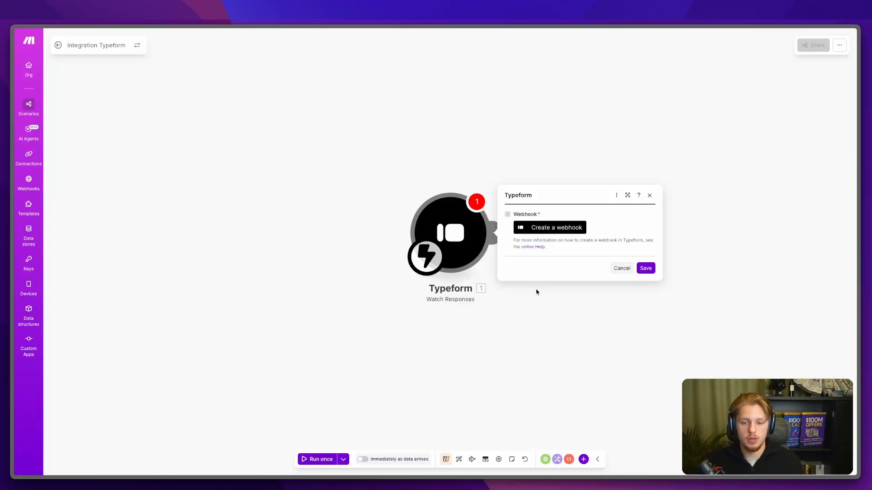
Step: Create a webhook on a new, renamed Typeform connection and authorize Make's access
{"action": "left_click", "coordinate": [560, 227]}
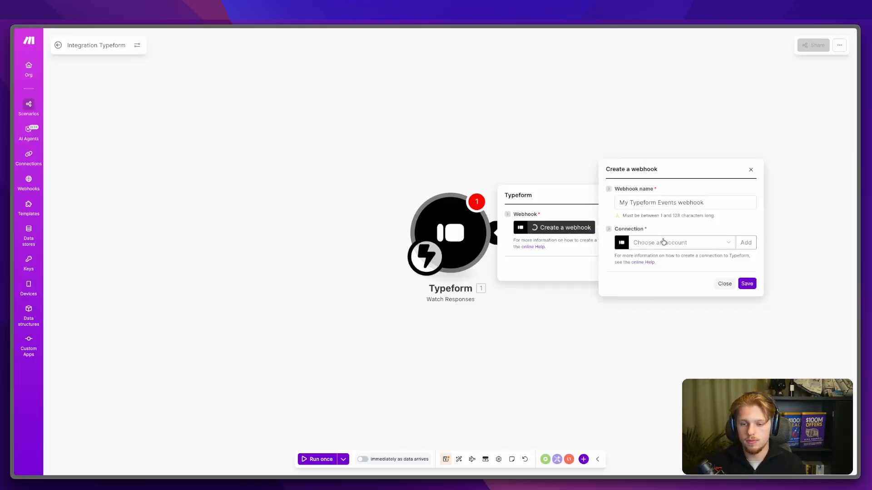
{"action": "left_click", "coordinate": [744, 243]}
{"action": "double_click", "coordinate": [649, 218]}
{"action": "key", "text": "ctrl+a"}
{"action": "type", "text": "Maxi"}
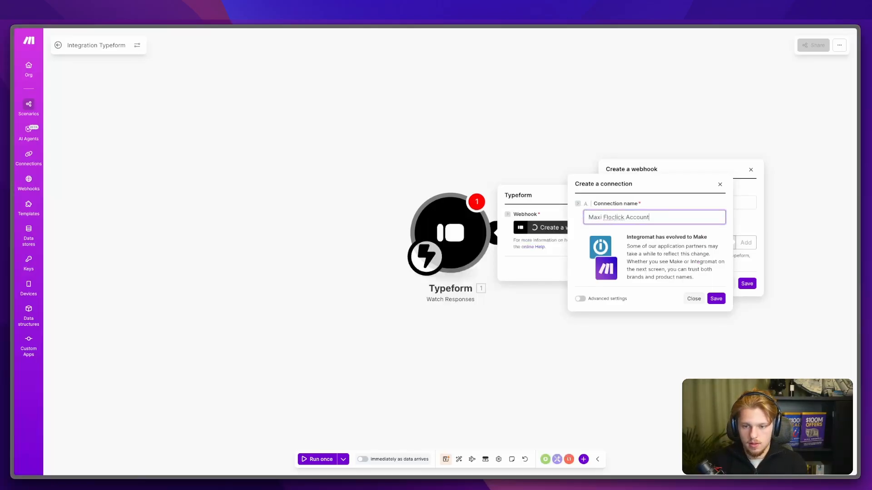
{"action": "left_click", "coordinate": [715, 299]}
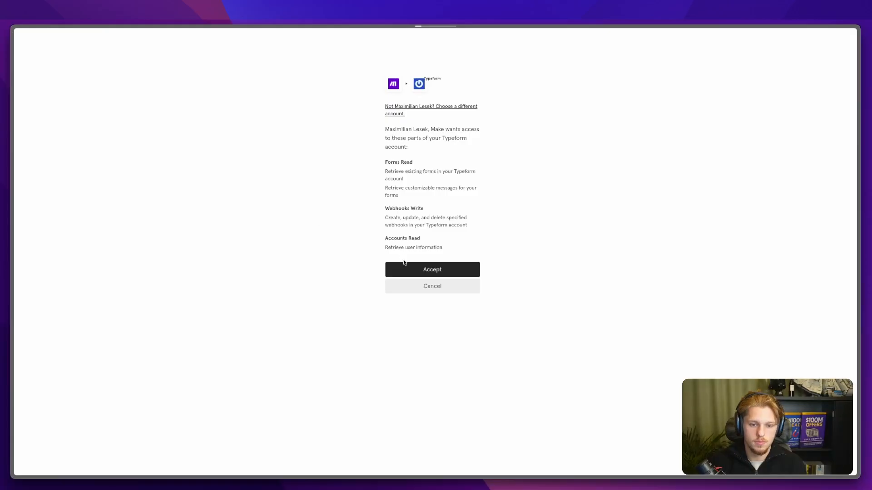
{"action": "left_click", "coordinate": [403, 268]}
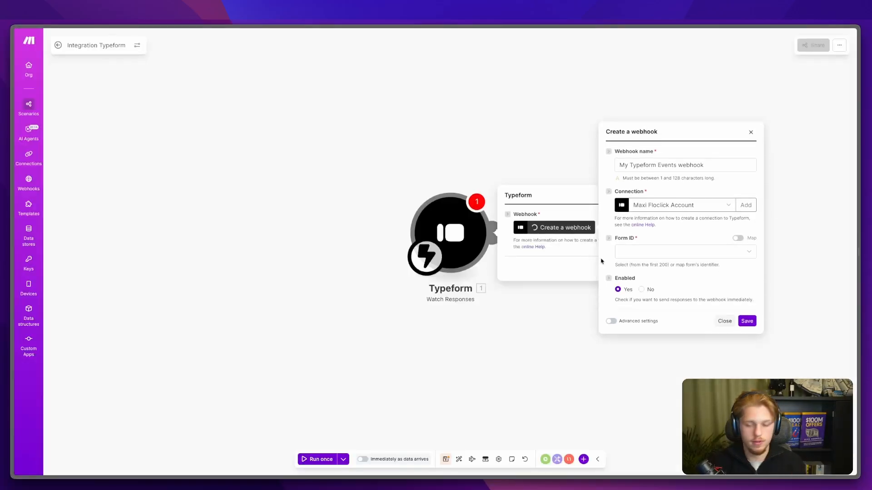
{"action": "left_click", "coordinate": [673, 253]}
Step: Watch 'My new form' in the webhook and rename that form 'Onboarding Form' in Typeform
{"action": "left_click", "coordinate": [658, 263]}
{"action": "mouse_move", "coordinate": [13, 286]}
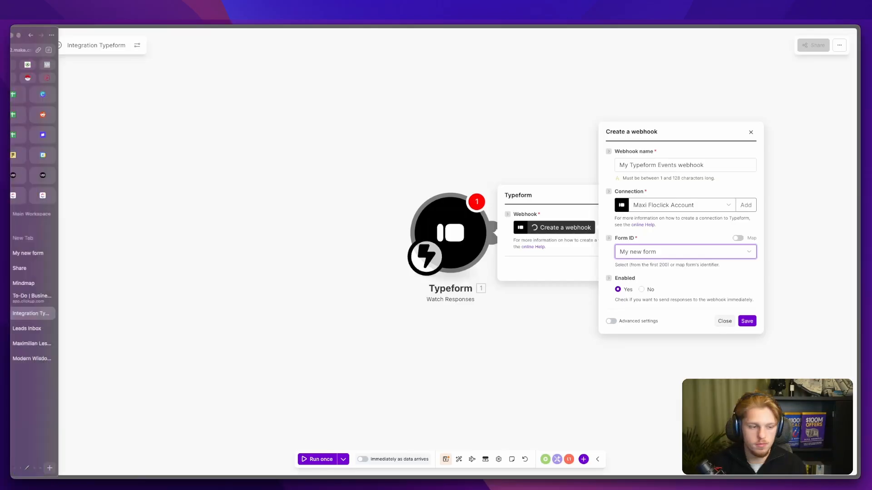
{"action": "left_click", "coordinate": [35, 253]}
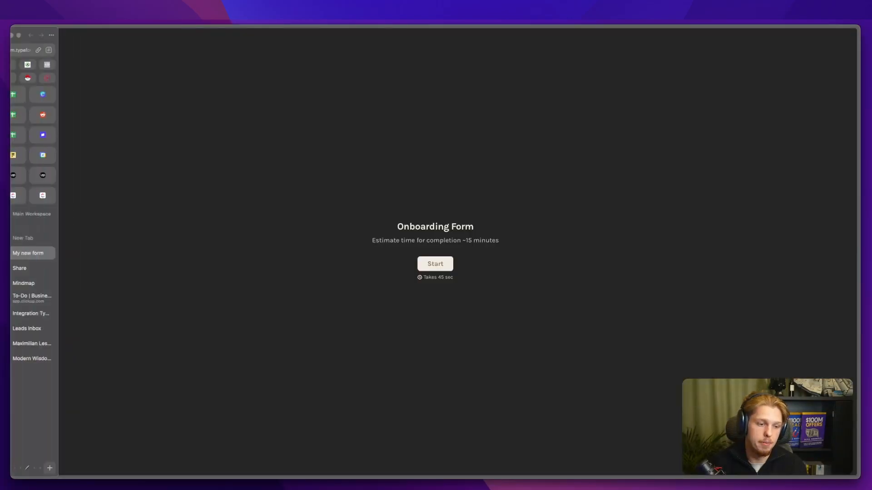
{"action": "left_click", "coordinate": [31, 269]}
{"action": "left_click", "coordinate": [67, 38]}
{"action": "type", "text": "Onboarding Form"}
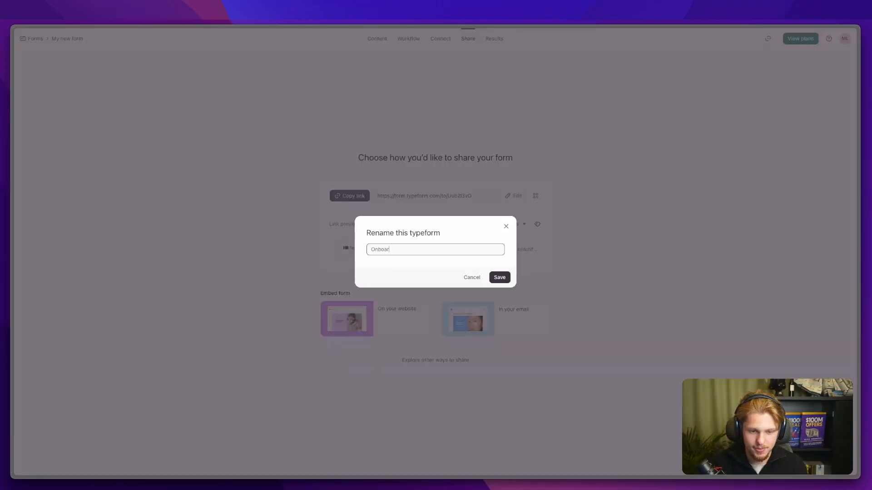
{"action": "key", "text": "Return"}
Step: Save the webhook, the Watch Responses trigger settings, and the scenario
{"action": "mouse_move", "coordinate": [2, 224]}
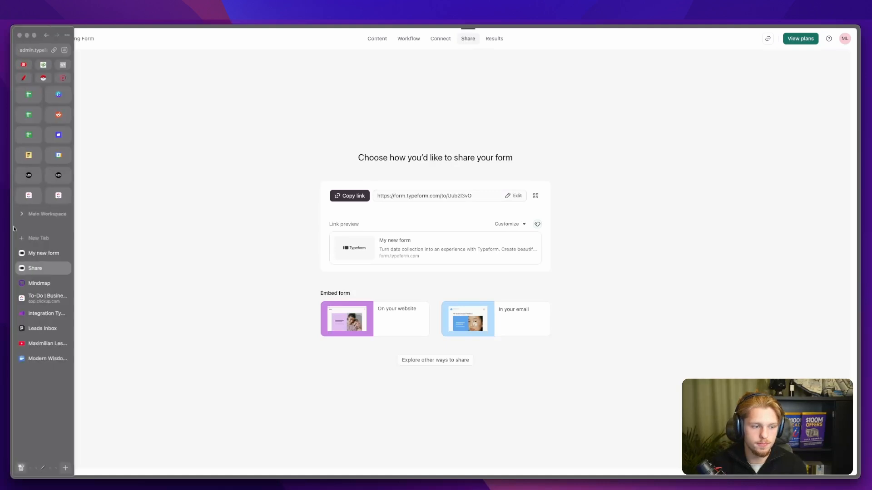
{"action": "left_click", "coordinate": [33, 314]}
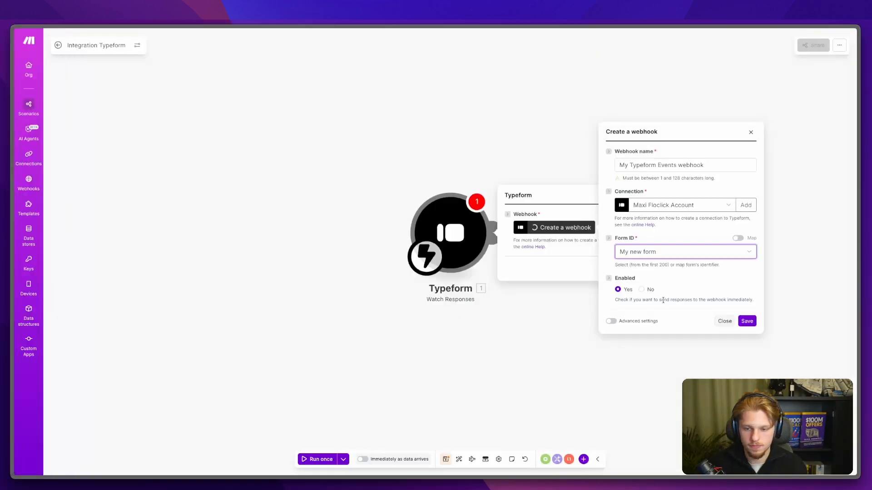
{"action": "left_click", "coordinate": [747, 322]}
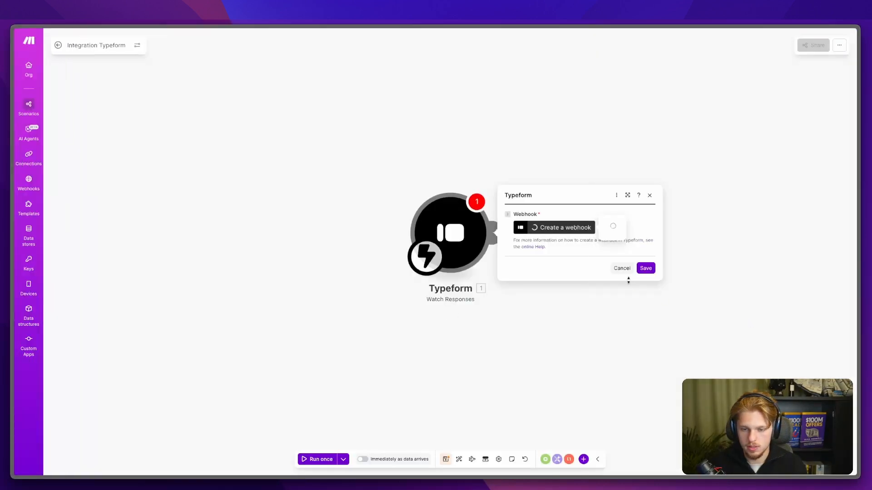
{"action": "left_click", "coordinate": [645, 280]}
{"action": "left_click", "coordinate": [445, 459]}
{"action": "left_click", "coordinate": [504, 232]}
{"action": "left_click", "coordinate": [506, 344]}
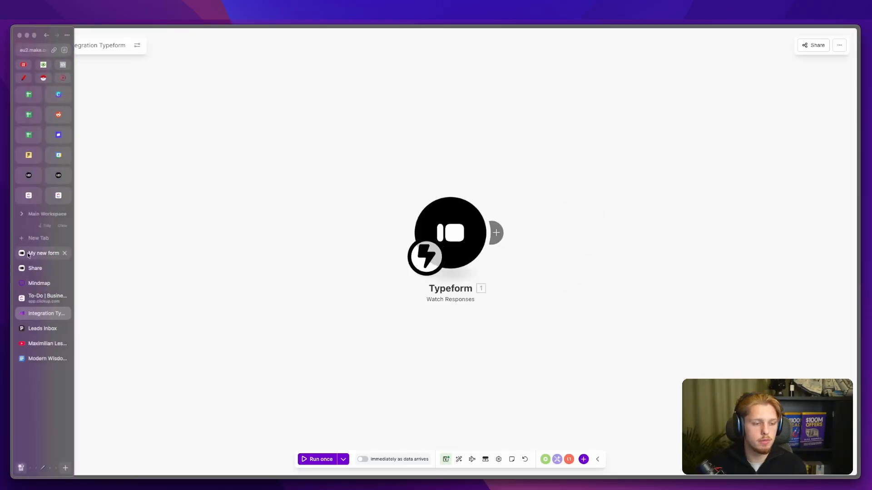
Step: Copy the onboarding form's public link and open it in a new tab
{"action": "left_click", "coordinate": [28, 254]}
{"action": "left_click", "coordinate": [27, 268]}
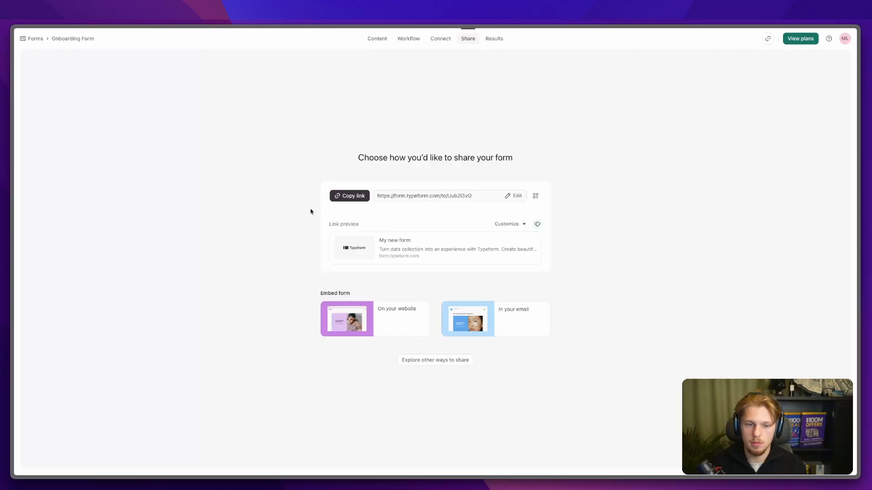
{"action": "left_click", "coordinate": [349, 196]}
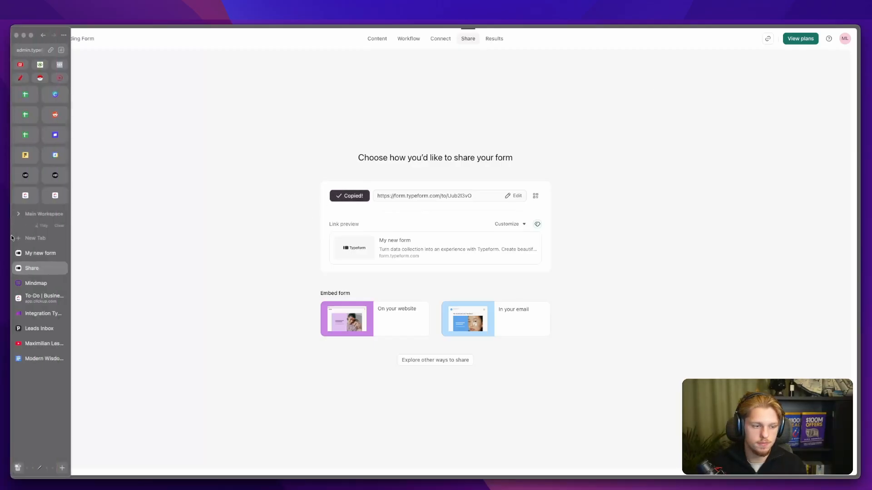
{"action": "left_click", "coordinate": [34, 241]}
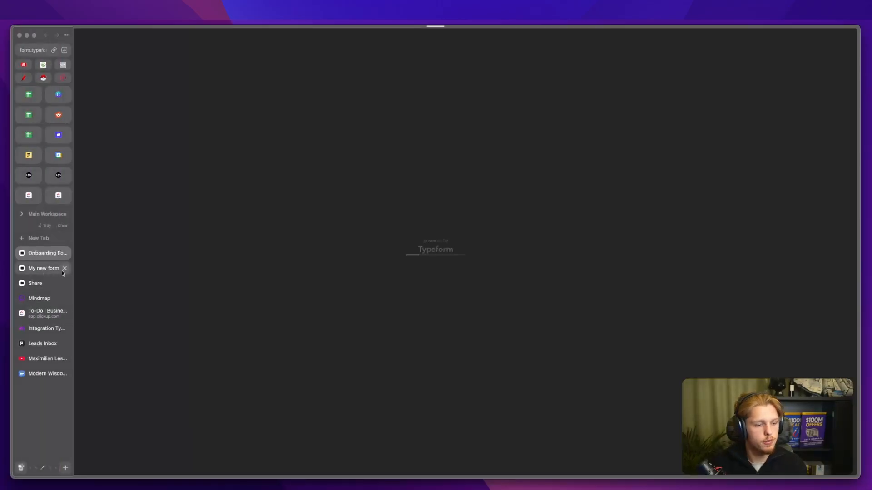
{"action": "left_click", "coordinate": [64, 268]}
Step: Fill in the form's contact details: first name, last name, e-mail and company
{"action": "left_click", "coordinate": [427, 263]}
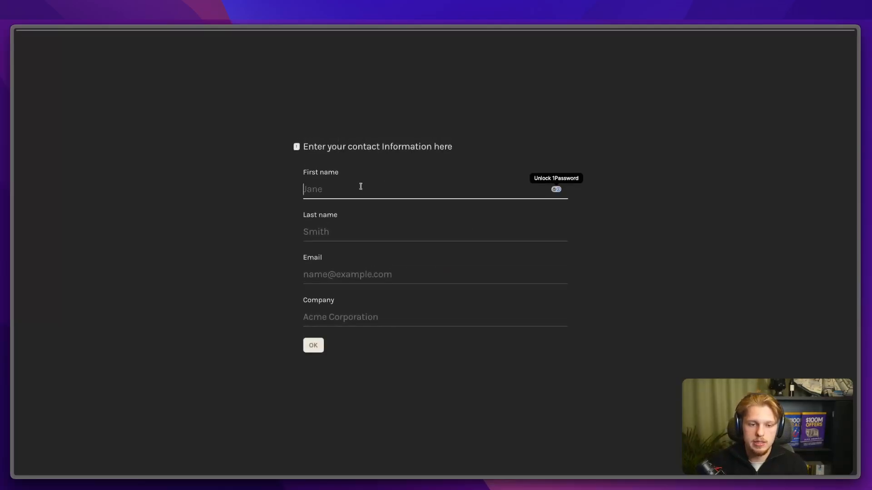
{"action": "key", "text": "Tab"}
{"action": "left_click", "coordinate": [344, 189]}
{"action": "type", "text": "milian"}
{"action": "key", "text": "Tab"}
{"action": "key", "text": "Tab"}
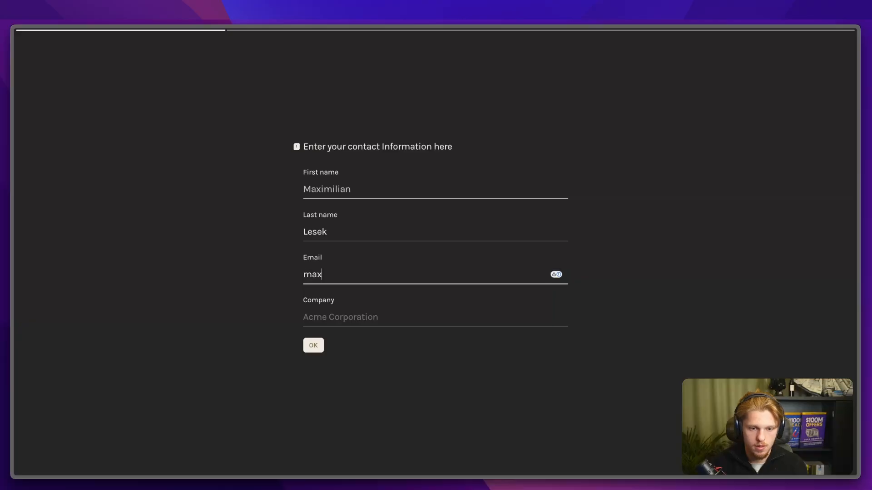
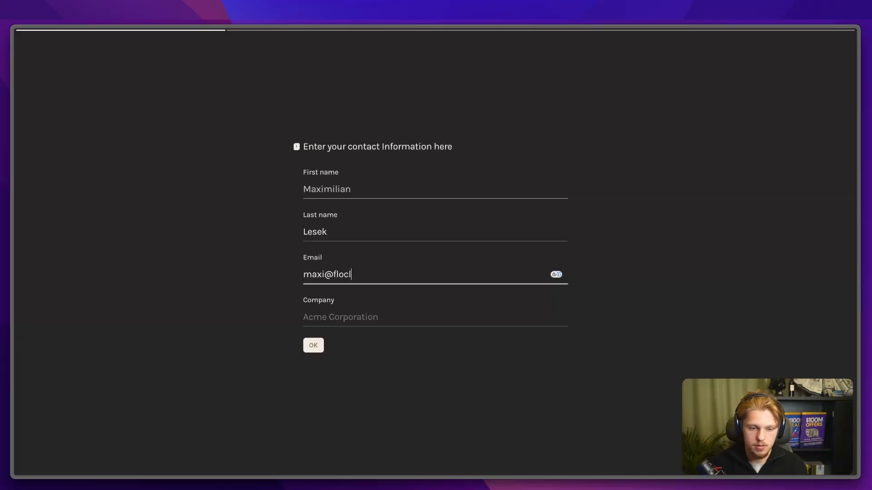
{"action": "key", "text": "Tab"}
{"action": "double_click", "coordinate": [376, 276]}
{"action": "type", "text": "com"}
{"action": "key", "text": "Tab"}
{"action": "type", "text": "Floc"}
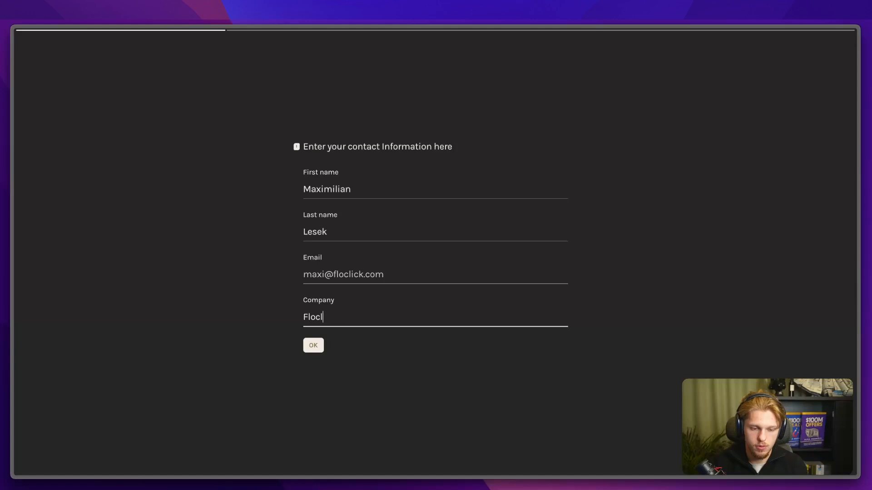
{"action": "key", "text": "Return"}
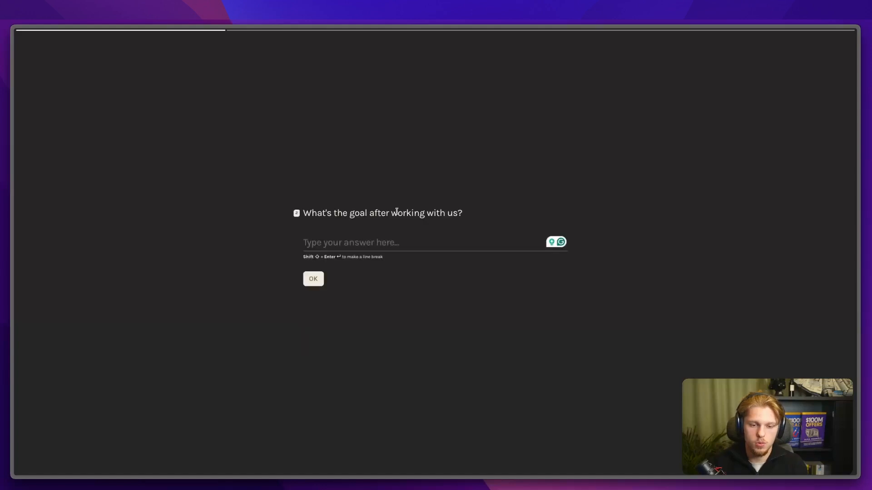
Step: Answer the goal and current-tools questions, then type 'All of it :P' for automation
{"action": "type", "text": "Building the best onboarding"}
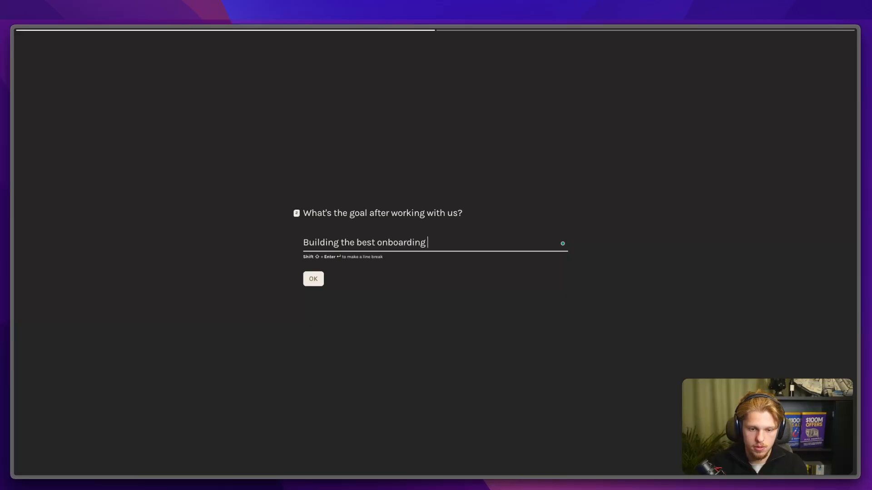
{"action": "type", "text": "er"}
{"action": "key", "text": "Return"}
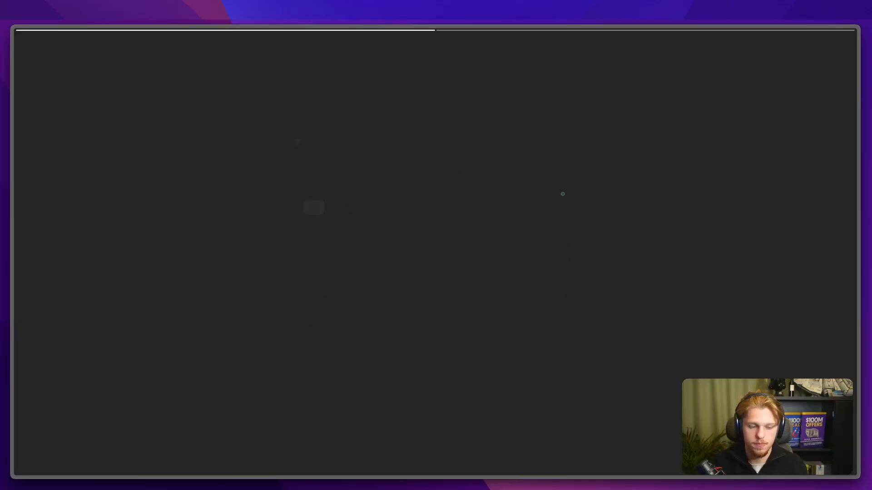
{"action": "type", "text": "Pipedrive, Monday"}
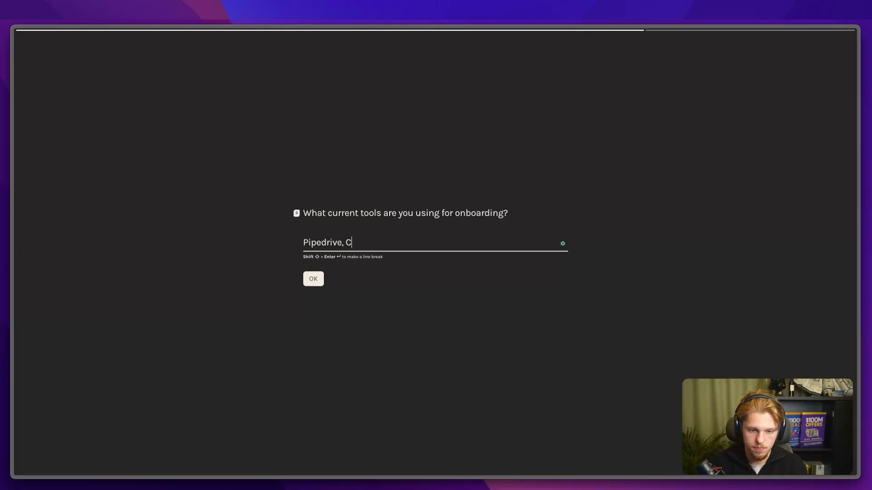
{"action": "key", "text": "BackSpace"}
{"action": "key", "text": "BackSpace"}
{"action": "key", "text": "BackSpace"}
{"action": "type", "text": "p, make.com, and typeform"}
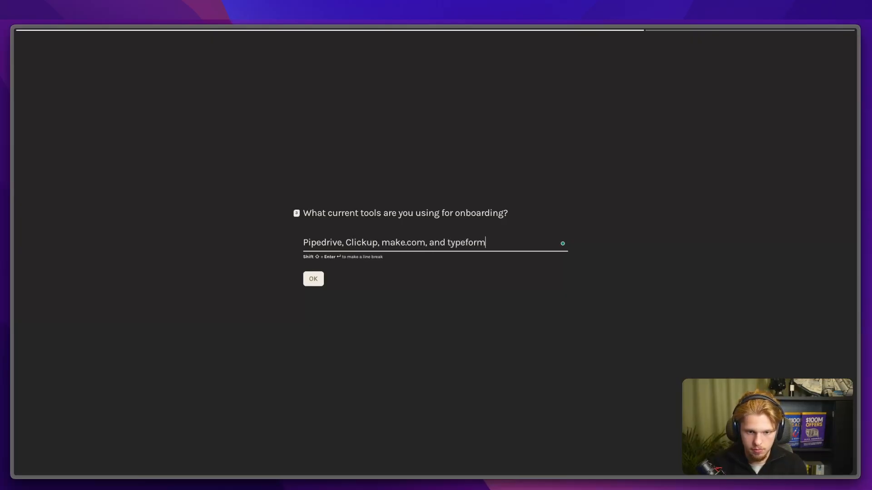
{"action": "key", "text": "Return"}
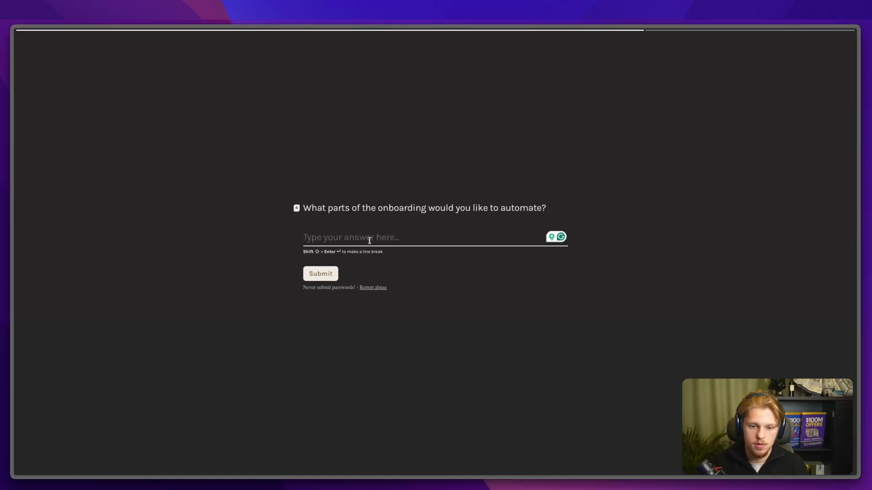
{"action": "type", "text": "All of it :P"}
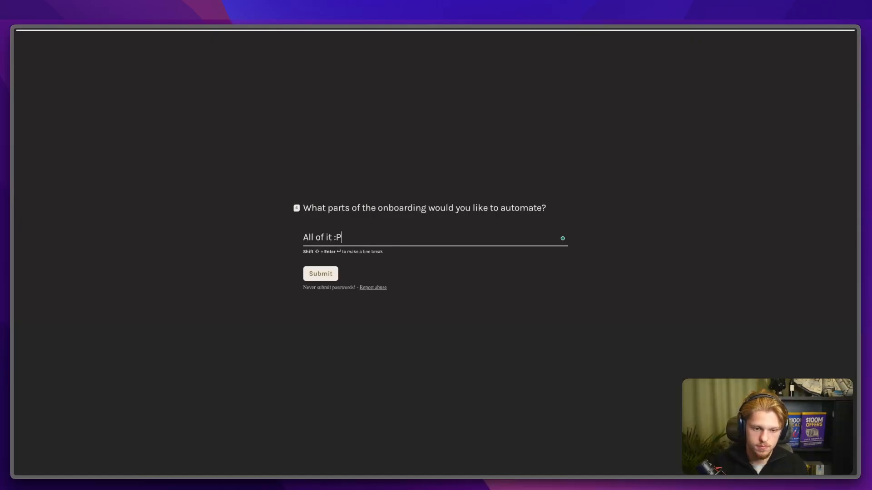
Step: Run the scenario once and submit the filled onboarding form to trigger it
{"action": "mouse_move", "coordinate": [14, 277]}
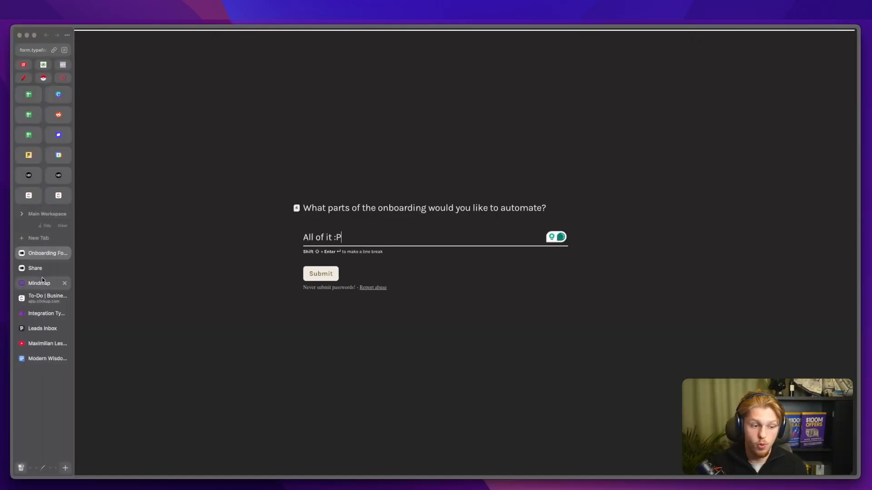
{"action": "left_click", "coordinate": [41, 313]}
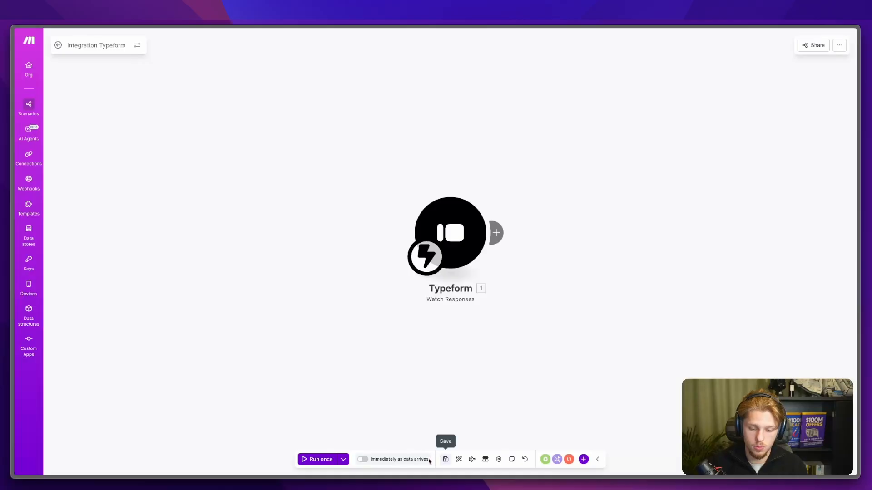
{"action": "left_click", "coordinate": [299, 459]}
{"action": "mouse_move", "coordinate": [11, 340]}
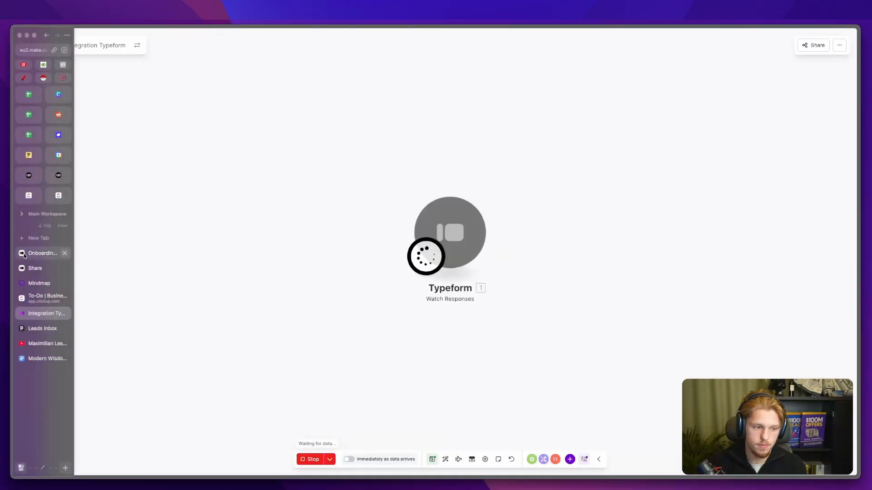
{"action": "left_click", "coordinate": [34, 253]}
{"action": "left_click", "coordinate": [322, 275]}
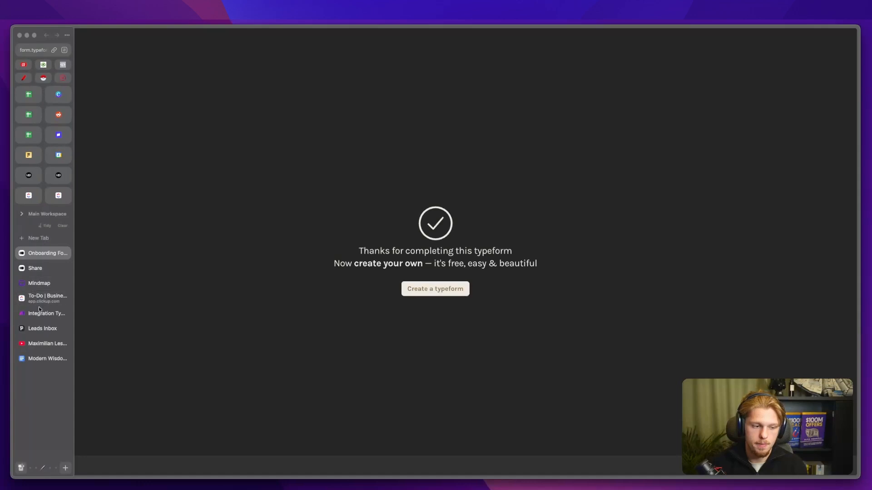
{"action": "left_click", "coordinate": [39, 311]}
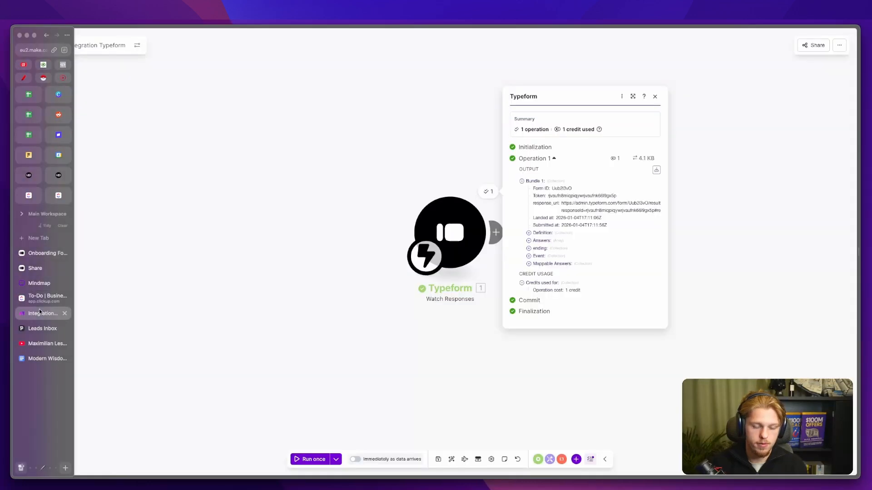
Step: Inspect the captured bundle's Answers items, then add a module slot after the trigger
{"action": "left_click", "coordinate": [541, 242]}
{"action": "left_click", "coordinate": [552, 221]}
{"action": "left_click", "coordinate": [542, 247]}
{"action": "left_click", "coordinate": [542, 293]}
{"action": "left_click", "coordinate": [541, 345]}
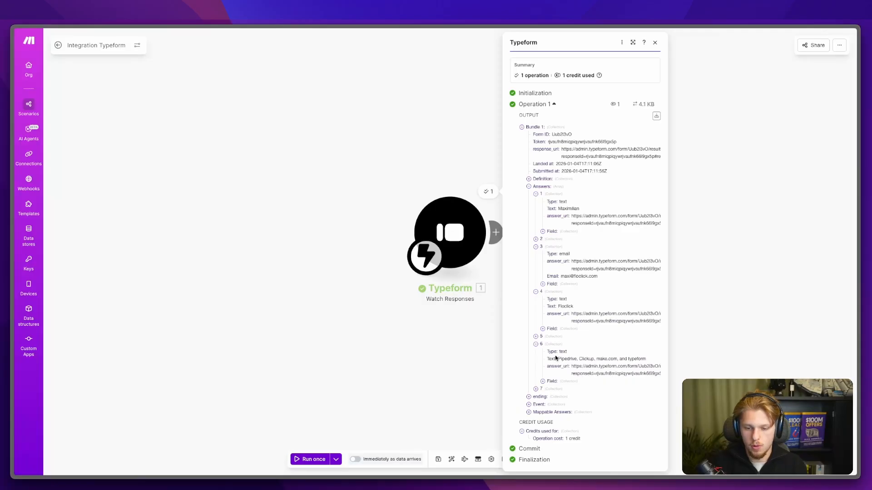
{"action": "left_click_drag", "start_coordinate": [549, 345], "coordinate": [612, 359]}
{"action": "left_click_drag", "start_coordinate": [405, 350], "coordinate": [318, 343]}
{"action": "left_click", "coordinate": [413, 229]}
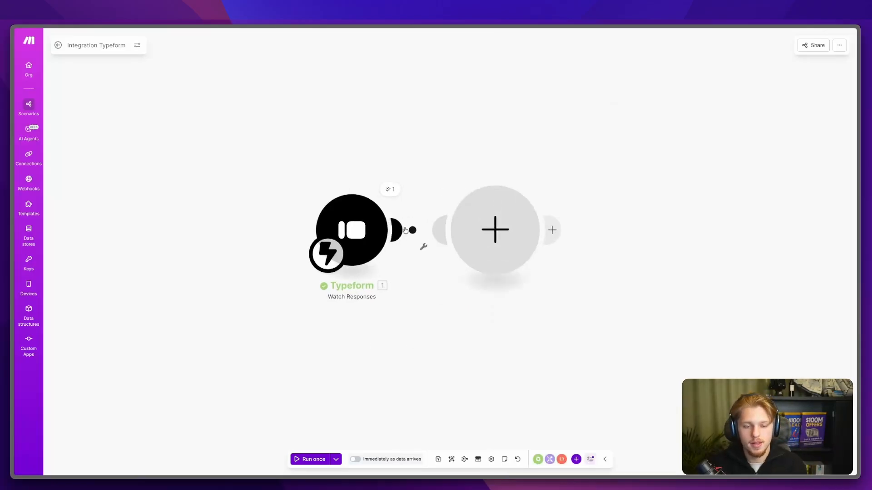
Step: Add a Typeform Get a Form module with the Form ID pasted from the trigger output
{"action": "left_click", "coordinate": [618, 161]}
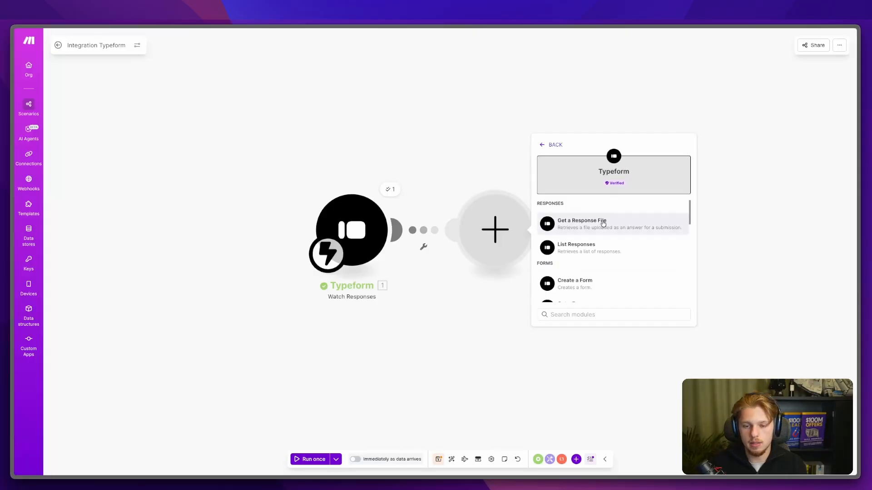
{"action": "scroll", "coordinate": [604, 236], "scroll_direction": "down", "scroll_amount": 1}
{"action": "left_click", "coordinate": [599, 298]}
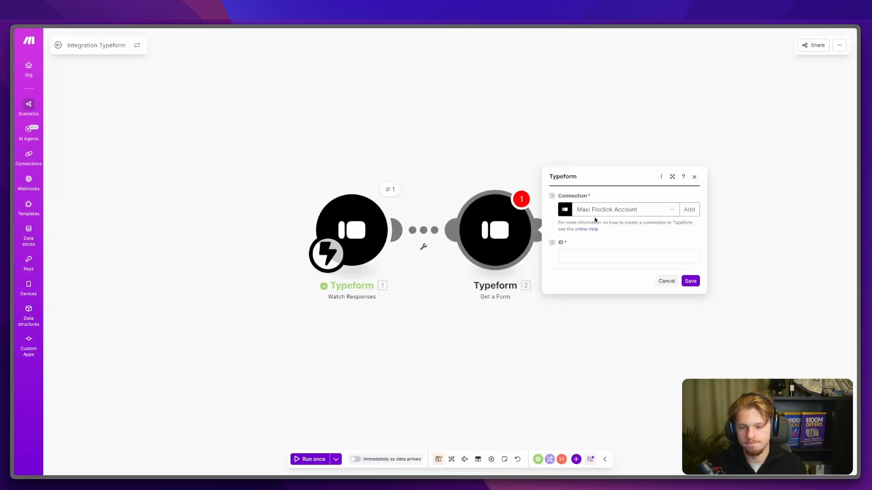
{"action": "left_click", "coordinate": [584, 257]}
{"action": "left_click", "coordinate": [389, 188]}
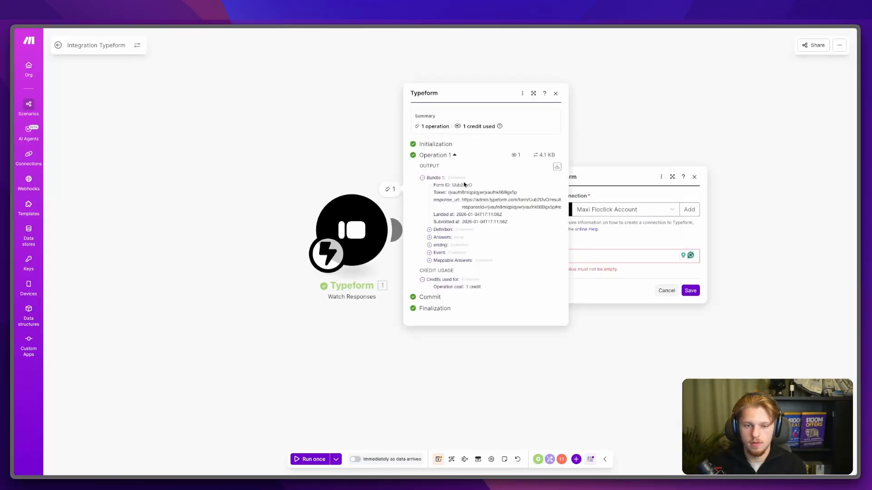
{"action": "left_click", "coordinate": [645, 256]}
{"action": "type", "text": "Uub2l3vO"}
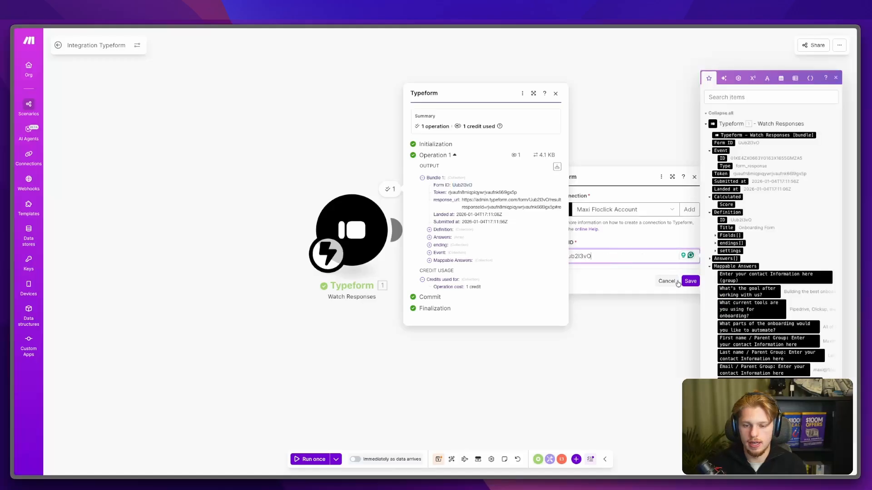
{"action": "left_click", "coordinate": [690, 291]}
Step: Unlink Get a Form from the Watch Responses trigger and save the scenario
{"action": "left_click", "coordinate": [410, 227]}
{"action": "left_click", "coordinate": [410, 227]}
{"action": "left_click", "coordinate": [436, 248]}
{"action": "left_click", "coordinate": [438, 461]}
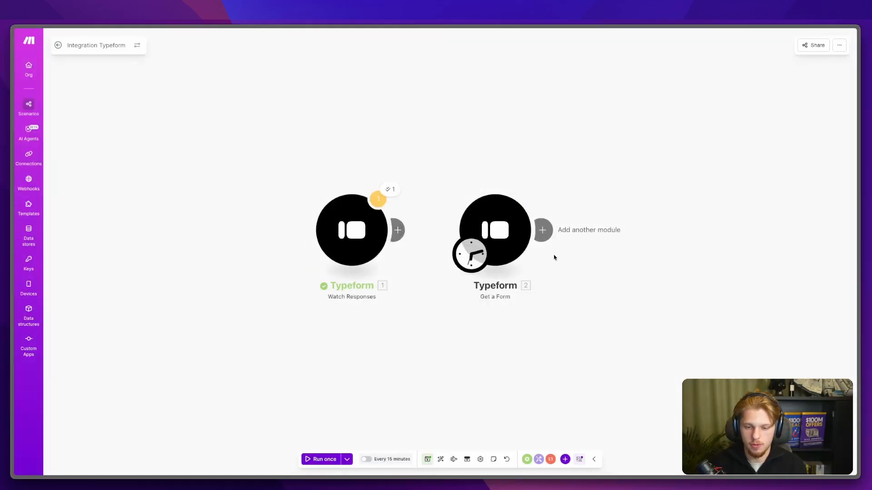
{"action": "left_click", "coordinate": [543, 229]}
Step: Start searching the new module slot's app picker for Pipedrive
{"action": "type", "text": "pipedrive+"}
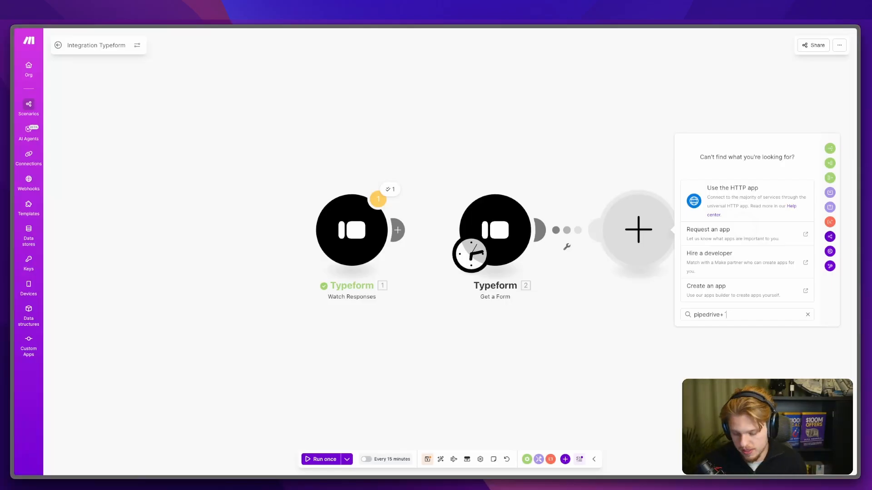
Step: Add a Pipedrive CRM Get a Lead module found by searching 'get lead'
{"action": "scroll", "coordinate": [747, 218], "scroll_direction": "up", "scroll_amount": 3}
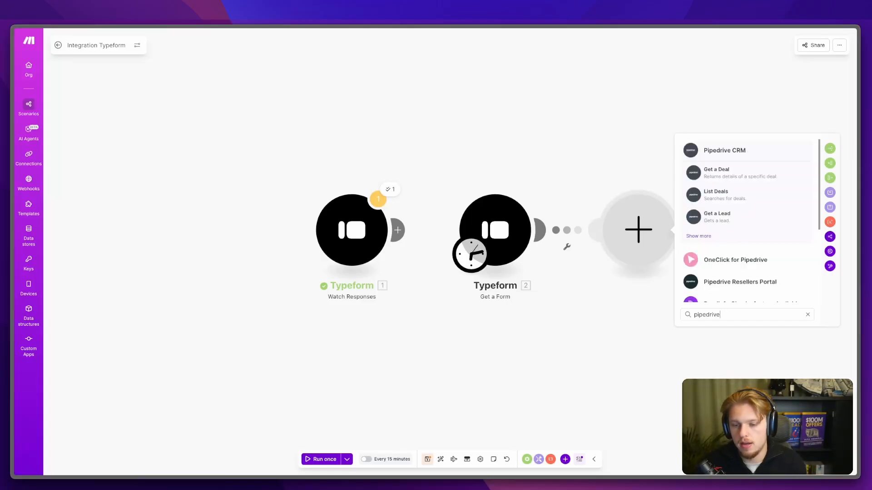
{"action": "left_click", "coordinate": [706, 236]}
{"action": "type", "text": "get"}
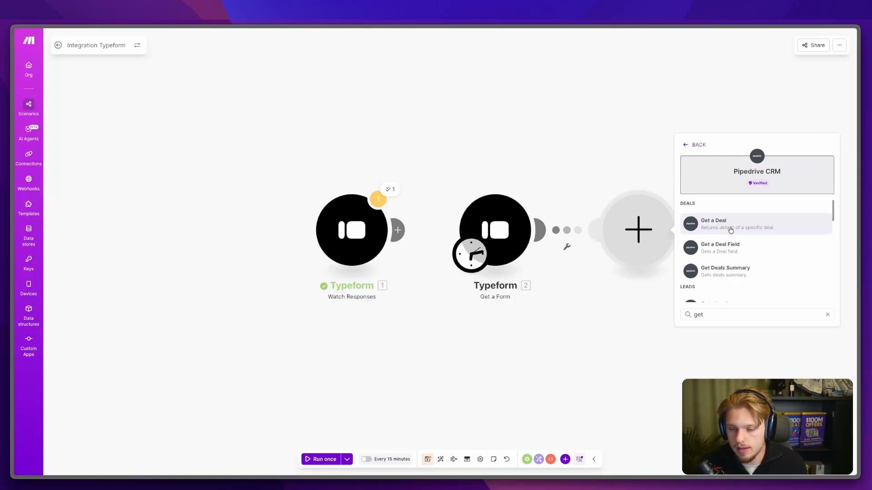
{"action": "type", "text": " lead"}
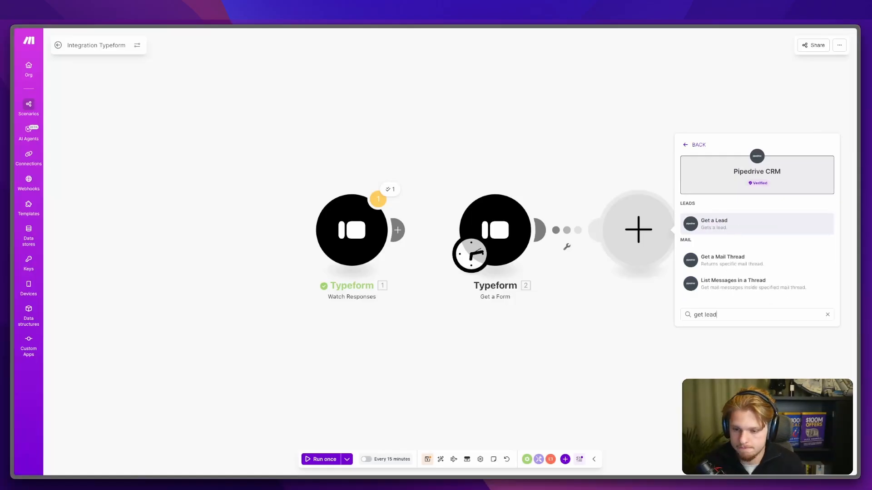
{"action": "left_click", "coordinate": [731, 228]}
Step: Create and save a new, custom-named Pipedrive OAuth connection
{"action": "left_click", "coordinate": [729, 228]}
{"action": "left_click", "coordinate": [640, 229]}
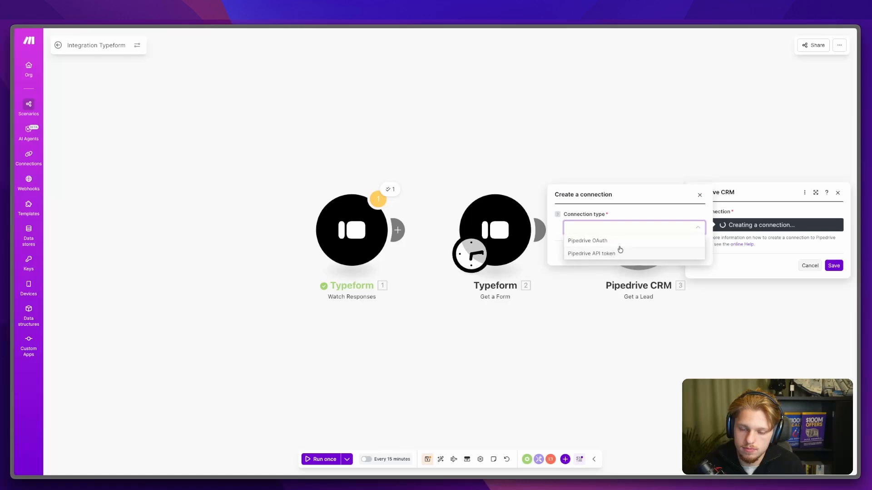
{"action": "left_click", "coordinate": [621, 245]}
{"action": "left_click", "coordinate": [642, 243]}
{"action": "key", "text": "ctrl+a"}
{"action": "type", "text": "Flo"}
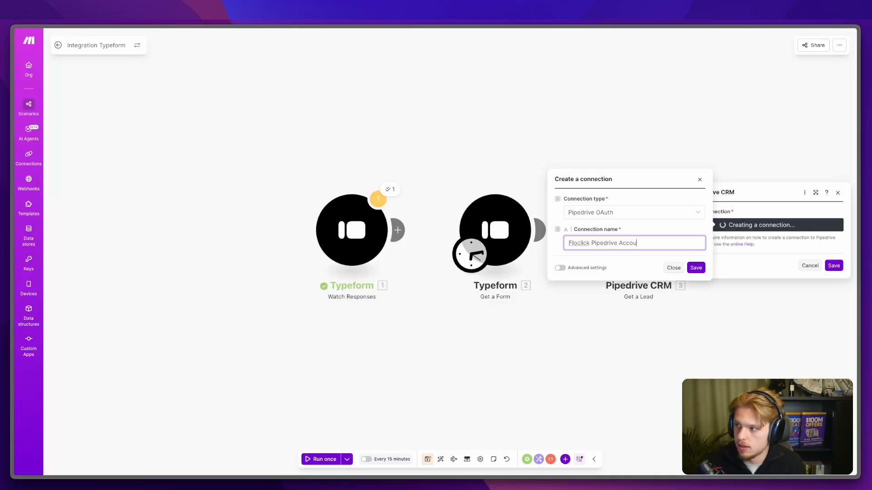
{"action": "left_click", "coordinate": [691, 268]}
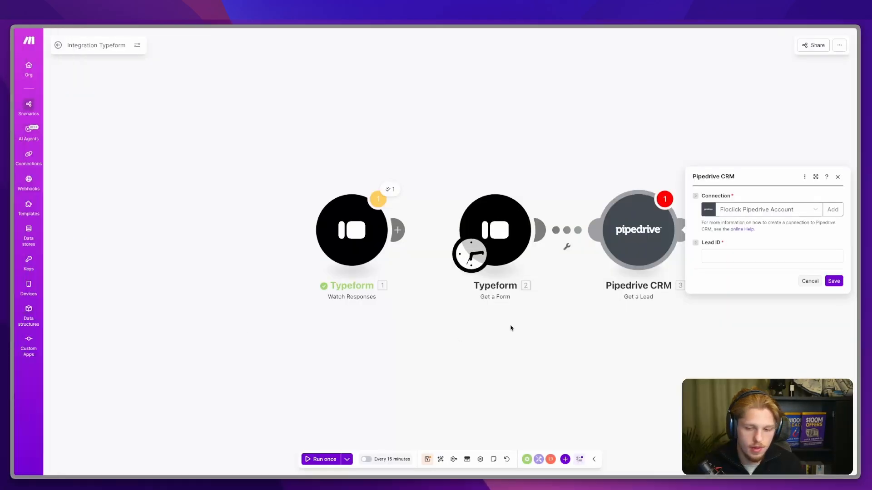
Step: Delete the trial Get a Lead module from the scenario
{"action": "left_click", "coordinate": [711, 255]}
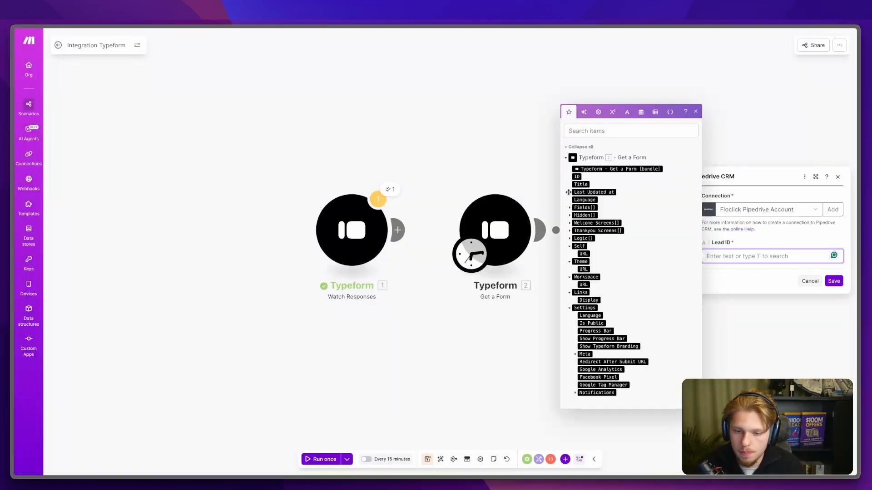
{"action": "left_click", "coordinate": [526, 146]}
{"action": "right_click", "coordinate": [650, 242]}
{"action": "left_click", "coordinate": [671, 332]}
Step: Add a Pipedrive CRM Search Leads module after Get a Form
{"action": "left_click", "coordinate": [542, 230]}
{"action": "left_click", "coordinate": [701, 182]}
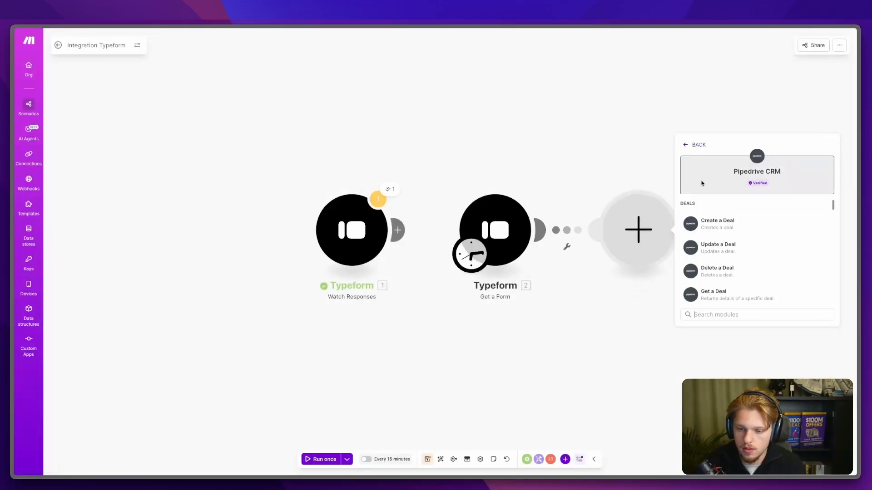
{"action": "type", "text": "leads"}
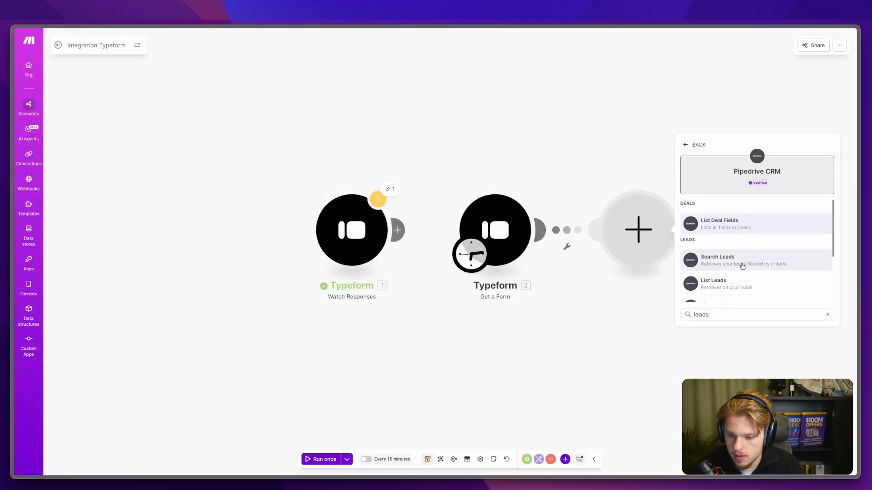
{"action": "left_click", "coordinate": [741, 264]}
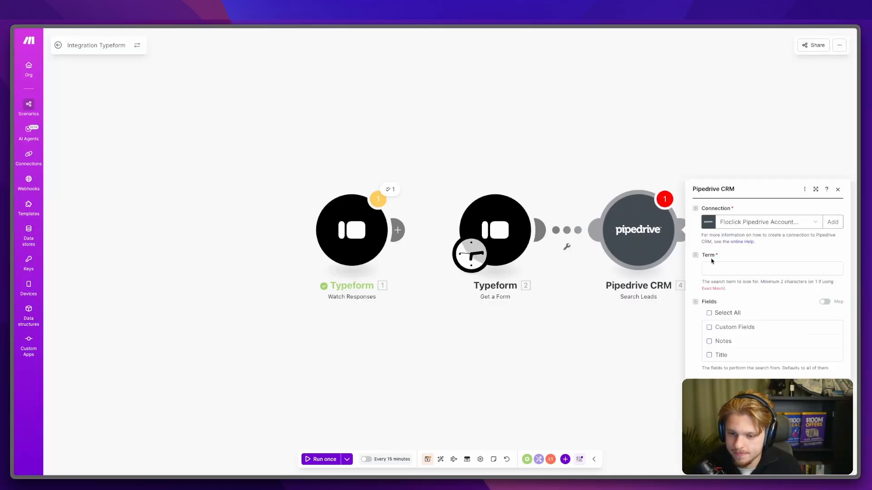
Step: Search all lead fields for floclick with exact match, then run only this module
{"action": "left_click", "coordinate": [723, 122]}
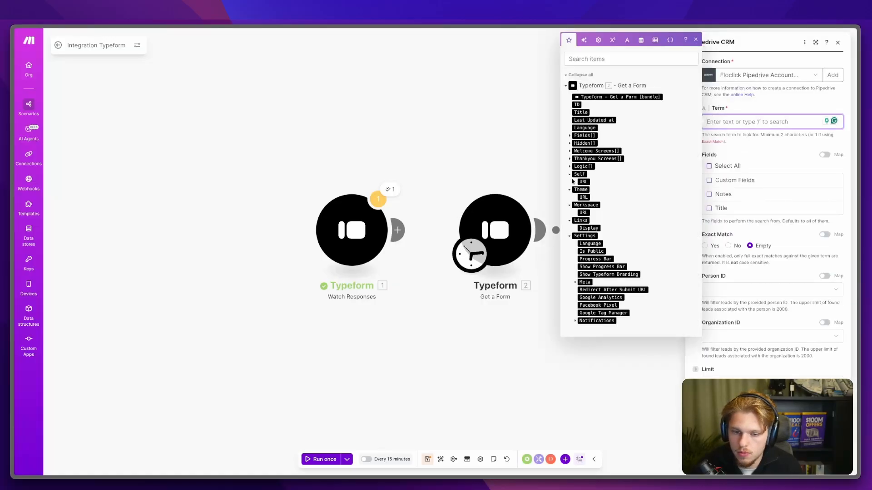
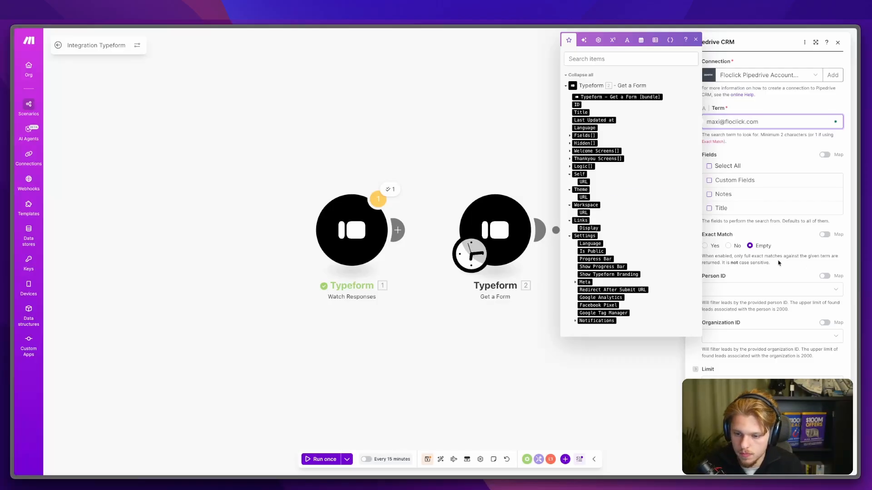
{"action": "left_click", "coordinate": [778, 263]}
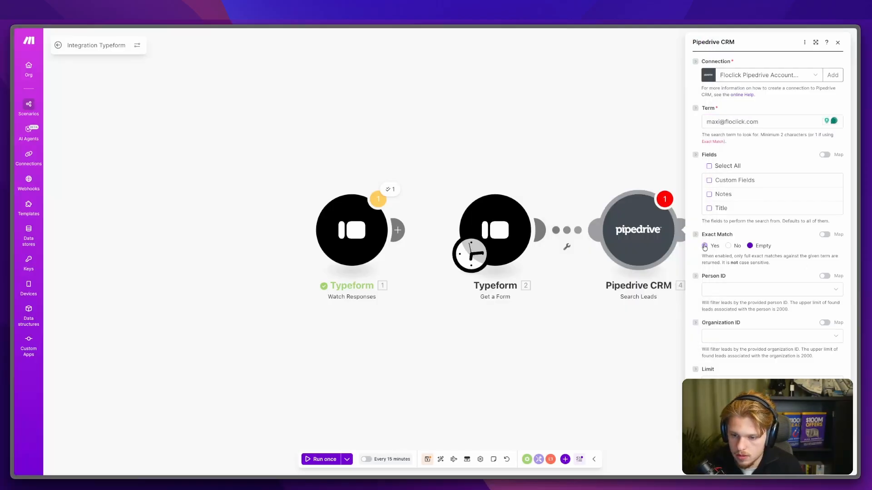
{"action": "left_click", "coordinate": [709, 166]}
{"action": "left_click", "coordinate": [829, 463]}
{"action": "left_click", "coordinate": [594, 222]}
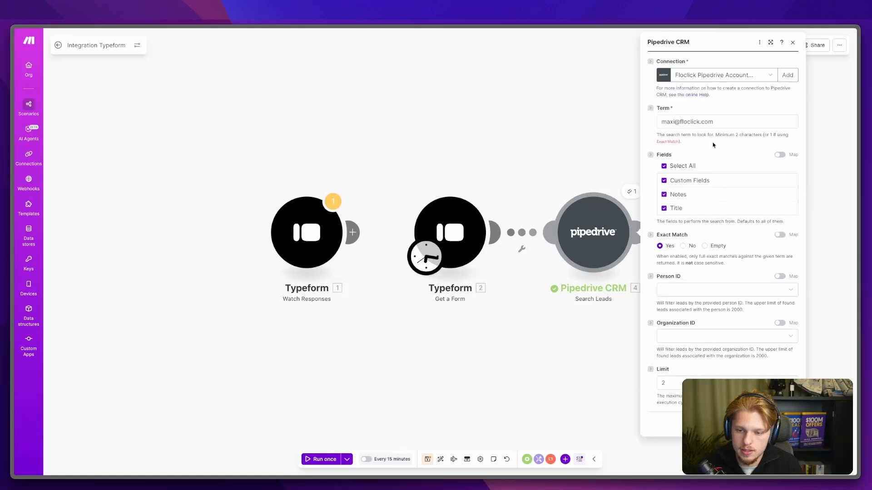
{"action": "left_click", "coordinate": [681, 121]}
{"action": "key", "text": "BackSpace"}
{"action": "key", "text": "BackSpace"}
{"action": "key", "text": "BackSpace"}
{"action": "key", "text": "BackSpace"}
{"action": "key", "text": "BackSpace"}
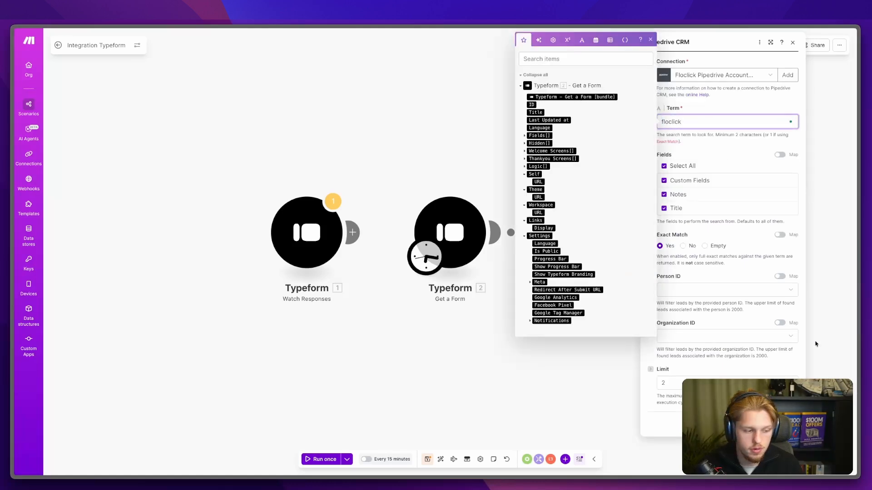
{"action": "key", "text": "Escape"}
{"action": "right_click", "coordinate": [607, 234]}
{"action": "left_click", "coordinate": [617, 250]}
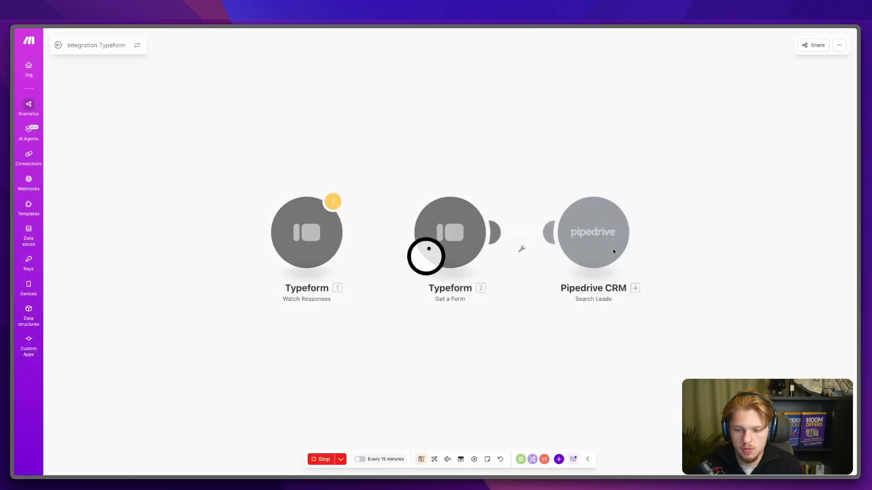
Step: Expand the Floclick lead's owner, organization, person, contact, custom field and note details in the output
{"action": "left_click", "coordinate": [691, 208]}
{"action": "left_click", "coordinate": [683, 228]}
{"action": "left_click", "coordinate": [682, 221]}
{"action": "left_click", "coordinate": [681, 266]}
{"action": "left_click", "coordinate": [681, 281]}
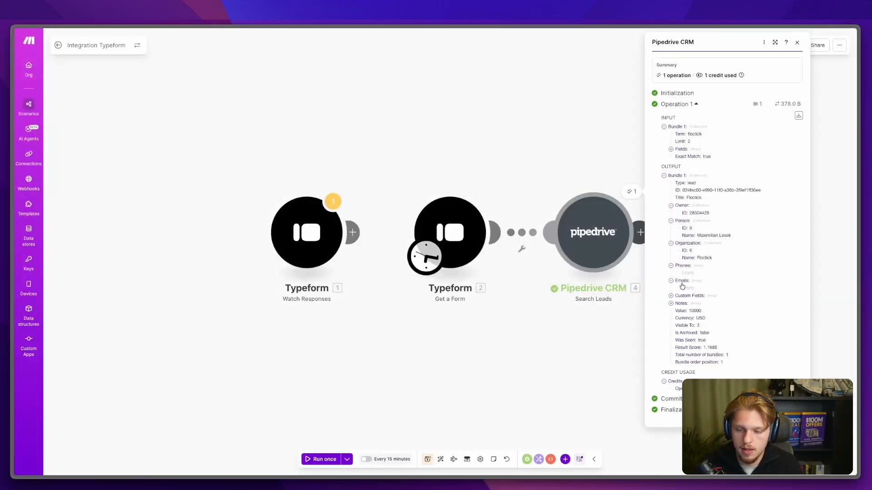
{"action": "left_click", "coordinate": [681, 296]}
{"action": "left_click", "coordinate": [681, 310]}
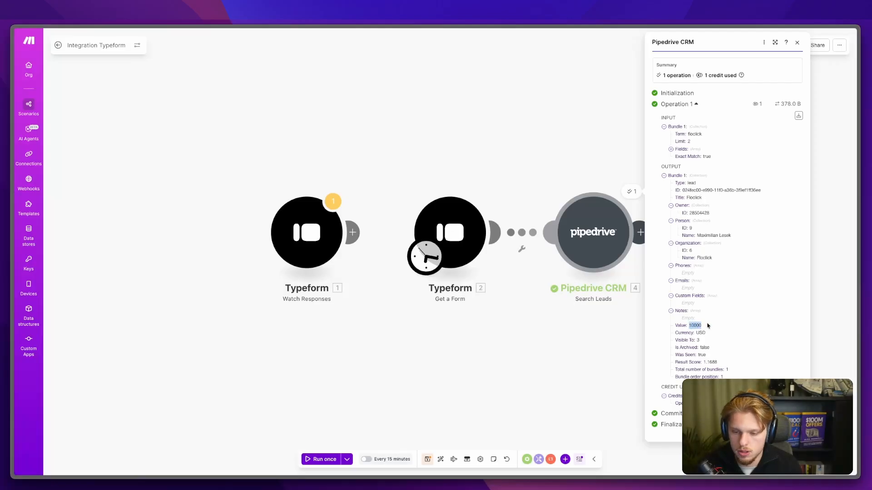
{"action": "left_click", "coordinate": [570, 379]}
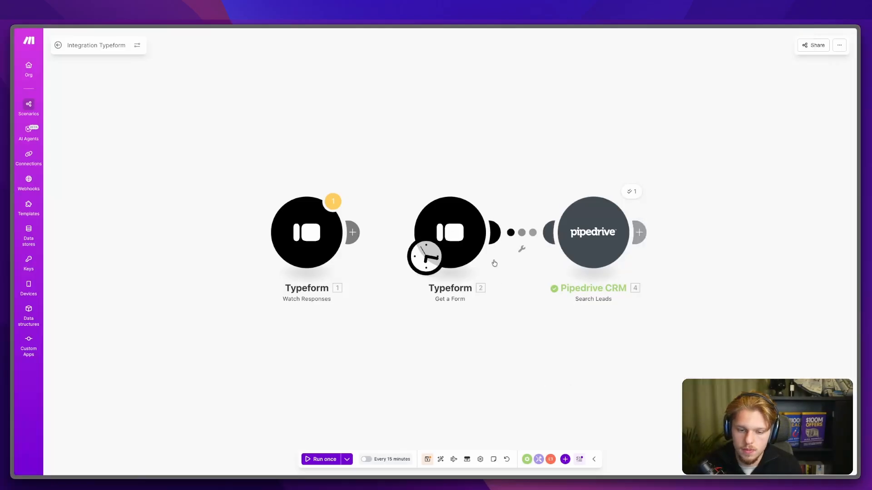
Step: Re-check the lead's owner, person and organization details in the Search Leads output
{"action": "left_click", "coordinate": [633, 192]}
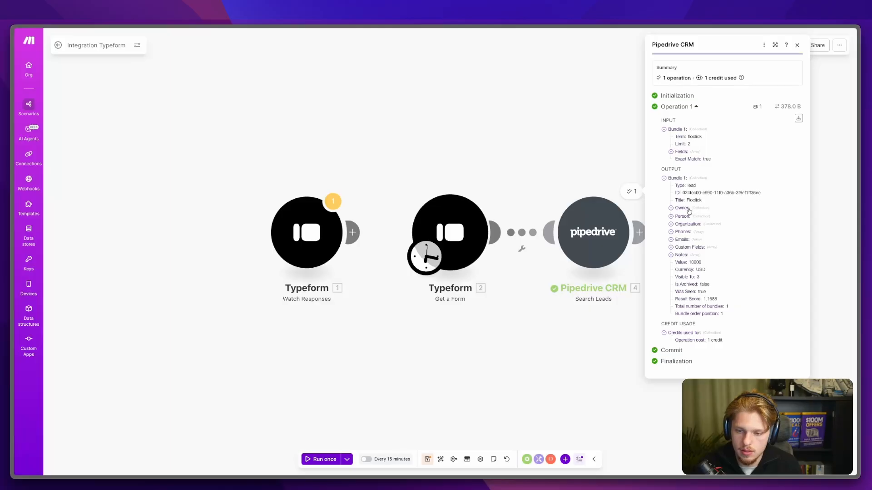
{"action": "left_click", "coordinate": [684, 207]}
{"action": "left_click", "coordinate": [684, 220]}
{"action": "left_click", "coordinate": [683, 243]}
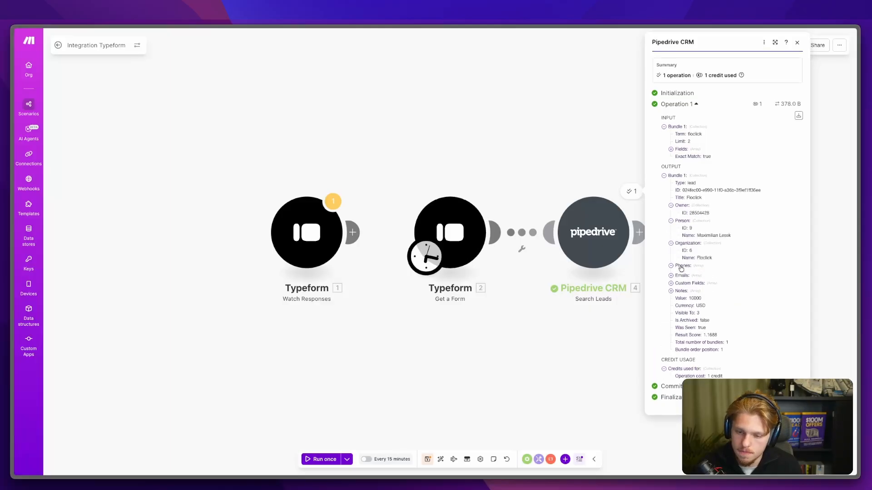
{"action": "left_click", "coordinate": [569, 181]}
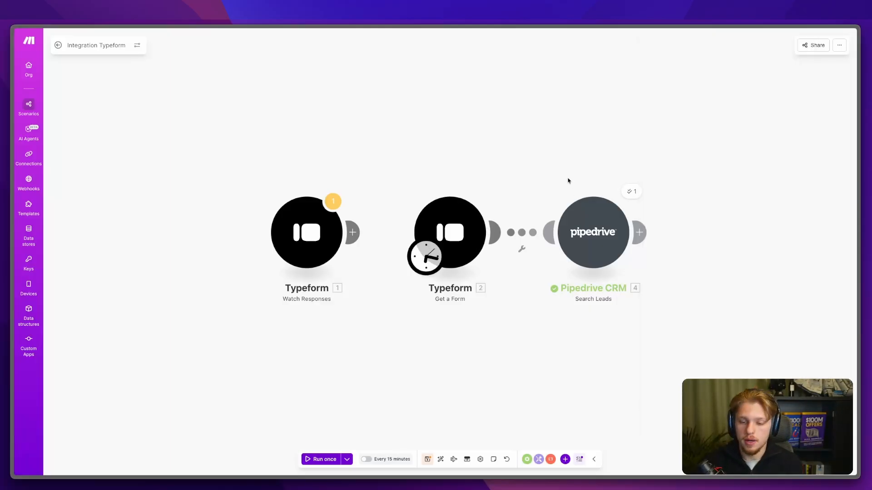
Step: Change the Search Leads term to a contact's full name and run only this module
{"action": "left_click", "coordinate": [580, 184]}
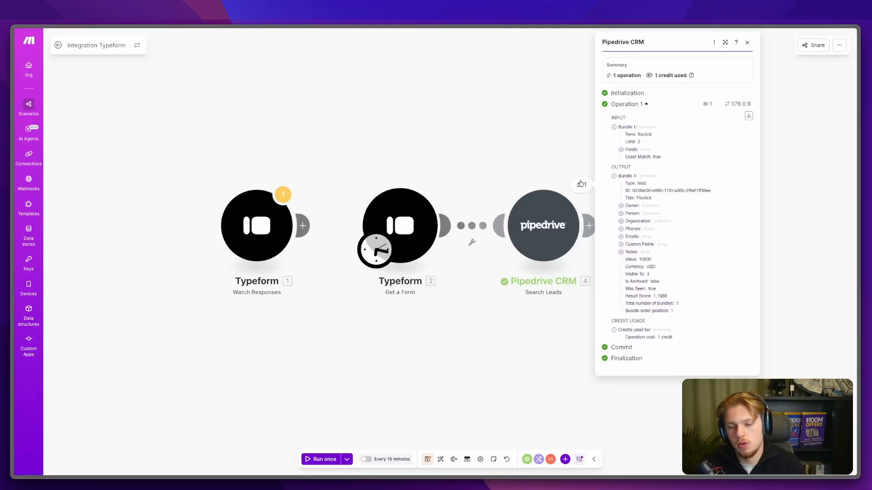
{"action": "left_click", "coordinate": [565, 208]}
{"action": "double_click", "coordinate": [607, 122]}
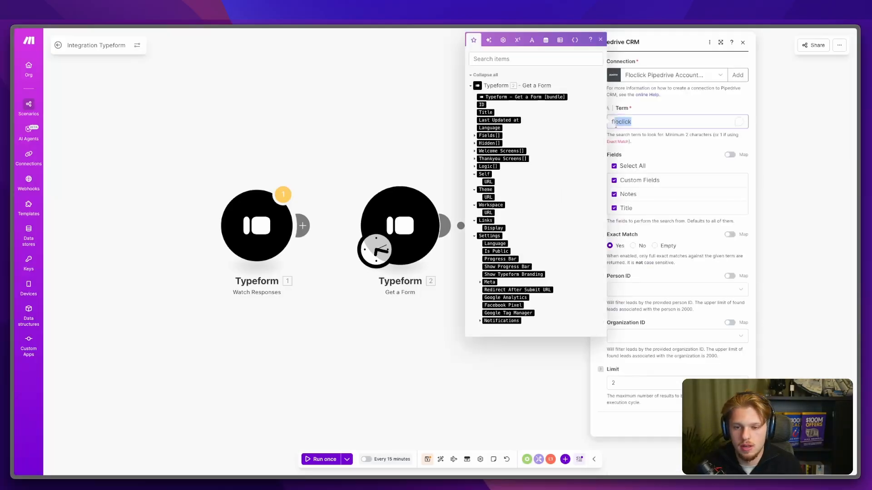
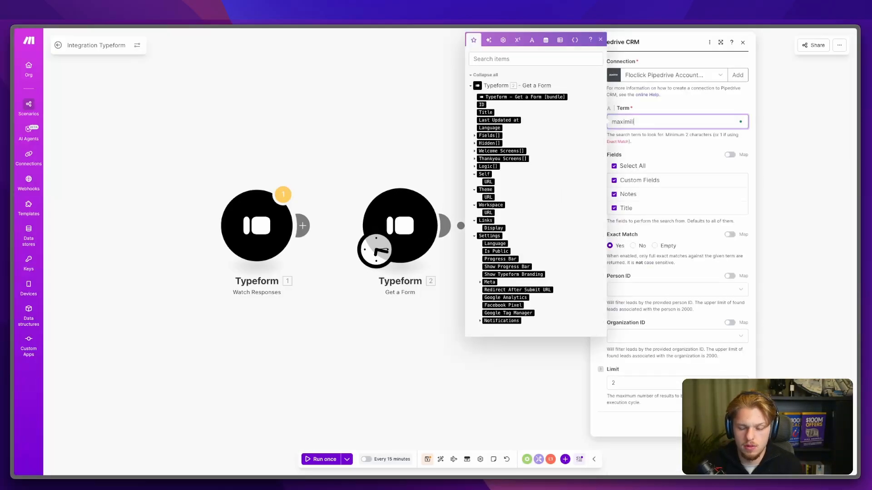
{"action": "key", "text": "Return"}
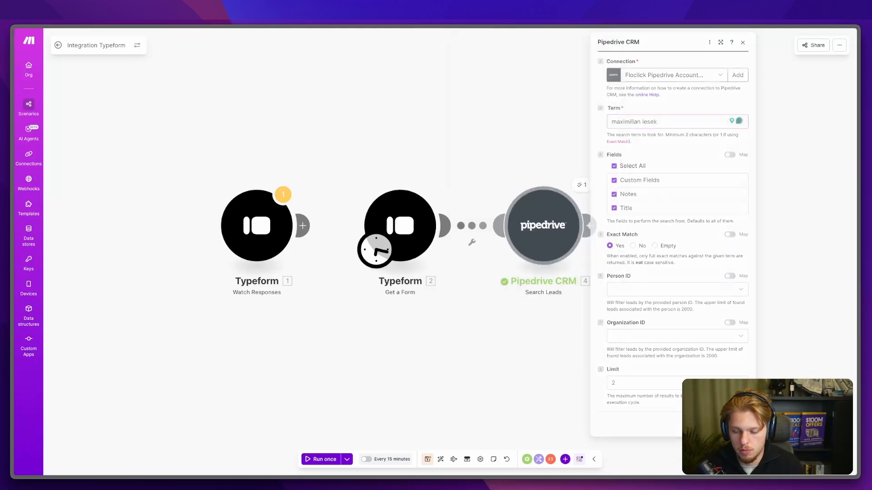
{"action": "right_click", "coordinate": [549, 209]}
{"action": "left_click", "coordinate": [557, 220]}
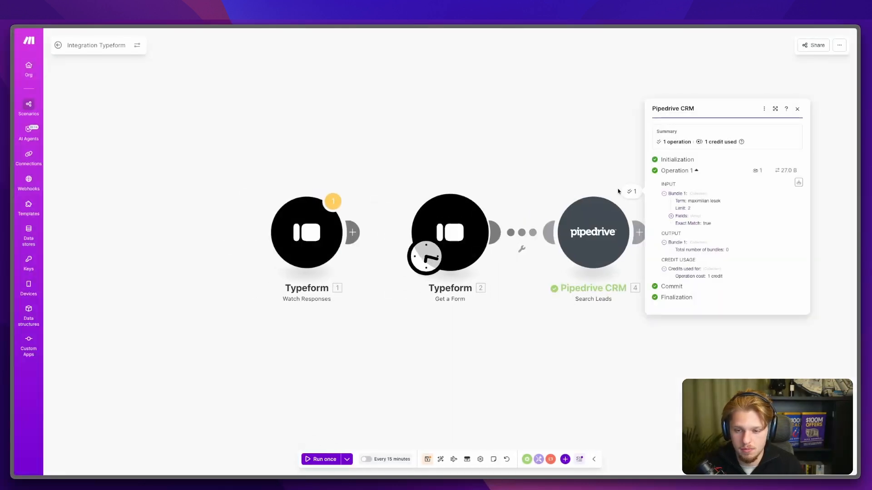
Step: Clear the person-name term so Search Leads searches for 'floclick' again
{"action": "left_click", "coordinate": [579, 235]}
{"action": "left_click", "coordinate": [663, 120]}
{"action": "key", "text": "ctrl+a"}
{"action": "key", "text": "BackSpace"}
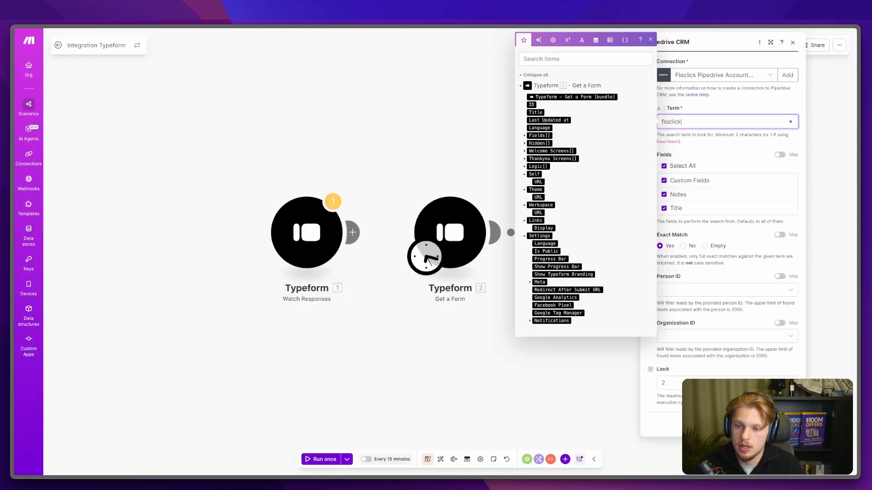
{"action": "key", "text": "Return"}
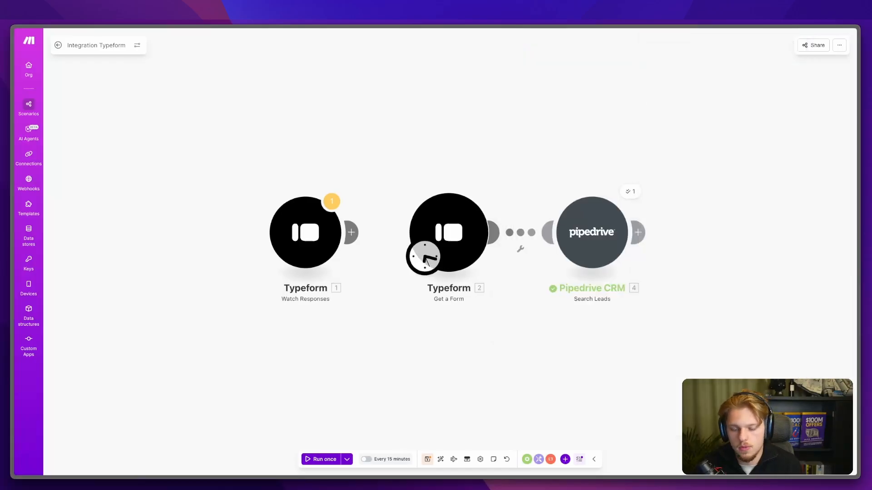
Step: Save the scenario and delete the Search Leads module
{"action": "left_click", "coordinate": [427, 460]}
{"action": "right_click", "coordinate": [593, 228]}
{"action": "left_click", "coordinate": [624, 320]}
{"action": "right_click", "coordinate": [585, 220]}
{"action": "left_click", "coordinate": [597, 305]}
Step: Add a Pipedrive CRM List Leads module after Get a Form, limited to Not Archived leads
{"action": "left_click", "coordinate": [494, 232]}
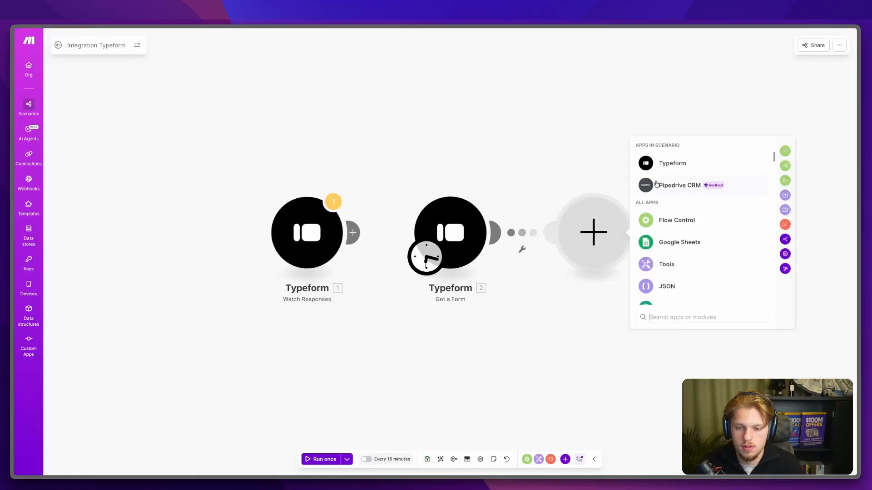
{"action": "left_click", "coordinate": [641, 188]}
{"action": "type", "text": "leads"}
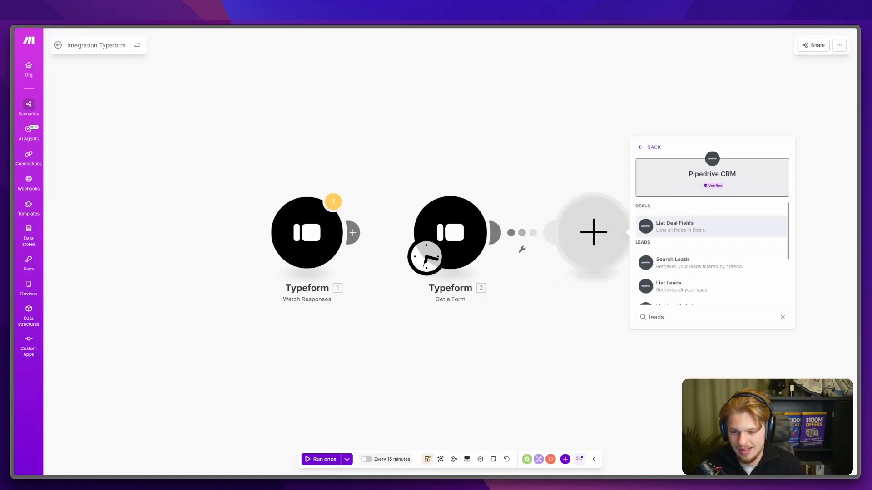
{"action": "scroll", "coordinate": [695, 223], "scroll_direction": "down", "scroll_amount": 2}
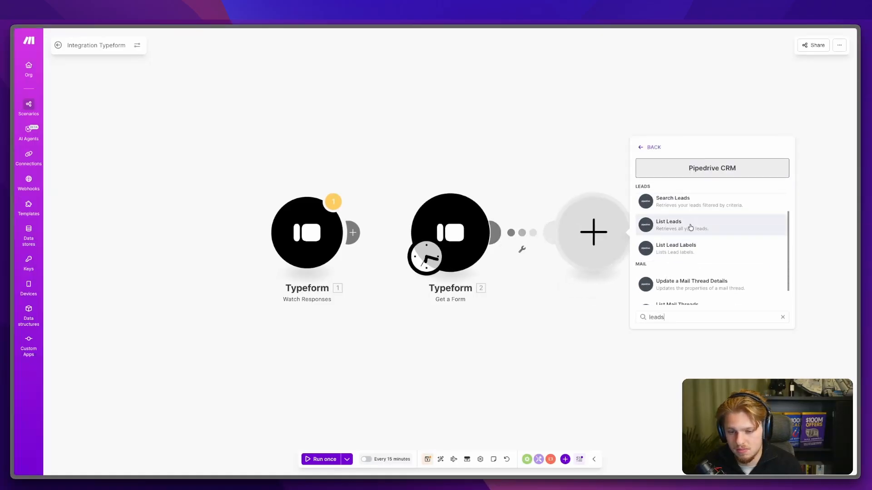
{"action": "left_click", "coordinate": [691, 227]}
{"action": "left_click", "coordinate": [681, 237]}
{"action": "left_click", "coordinate": [680, 290]}
{"action": "left_click", "coordinate": [730, 267]}
{"action": "left_click", "coordinate": [790, 308]}
Step: Run List Leads alone, inspect the Floclick lead's value and label IDs, and add a following module
{"action": "right_click", "coordinate": [606, 234]}
{"action": "left_click", "coordinate": [623, 258]}
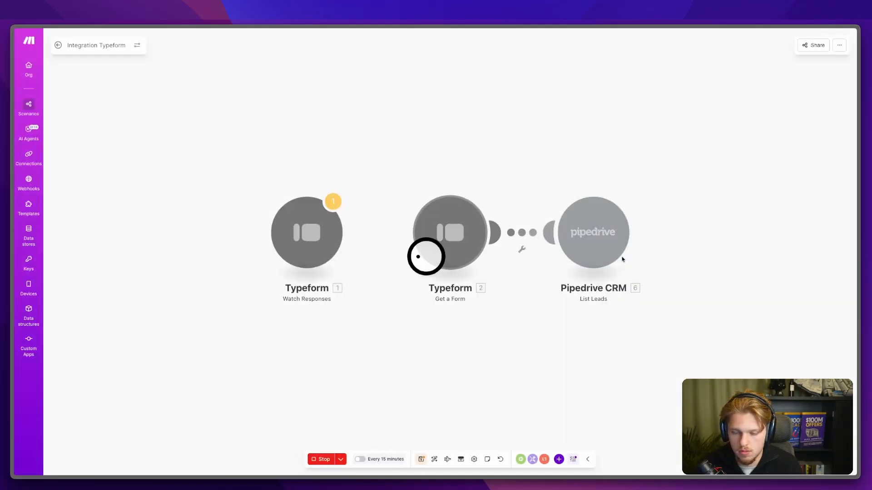
{"action": "left_click", "coordinate": [693, 206]}
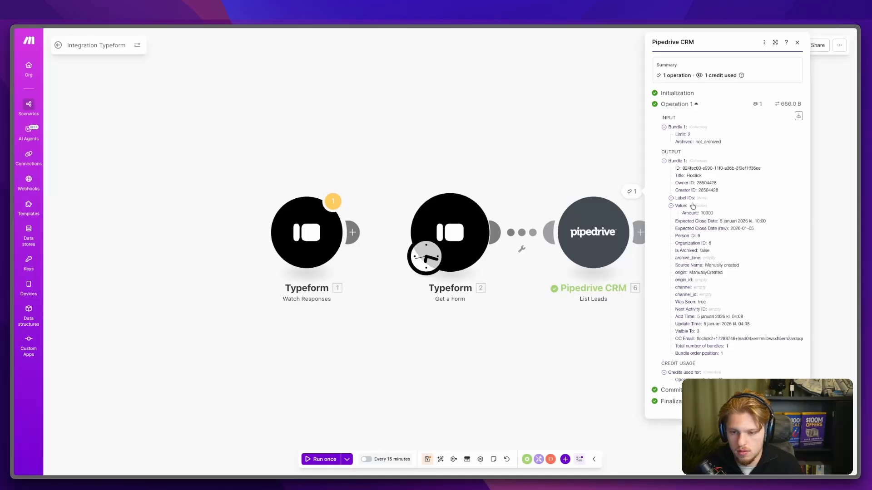
{"action": "left_click", "coordinate": [687, 198]}
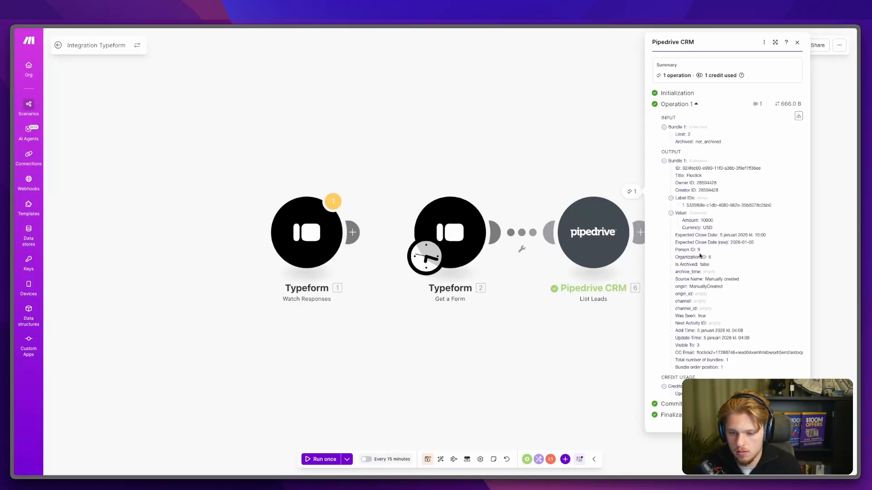
{"action": "left_click", "coordinate": [603, 321]}
{"action": "left_click", "coordinate": [647, 234]}
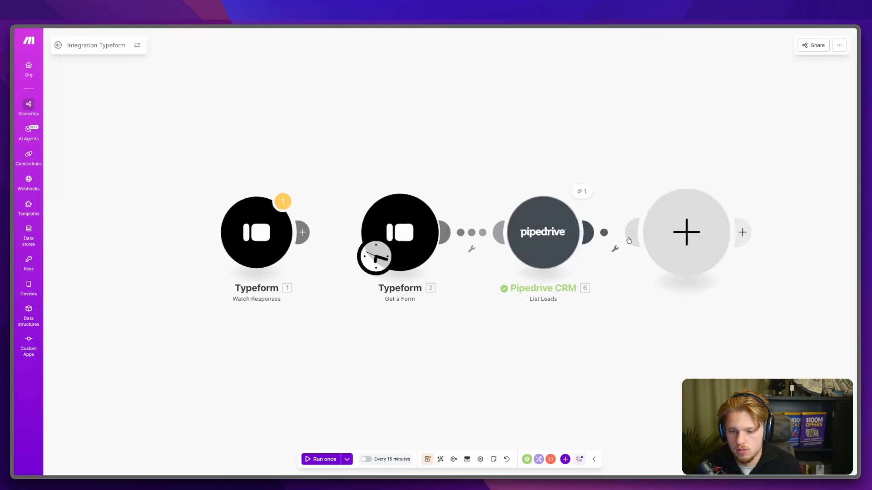
Step: Add a Pipedrive CRM Get a Lead module after List Leads
{"action": "left_click", "coordinate": [704, 191]}
{"action": "type", "text": "get "}
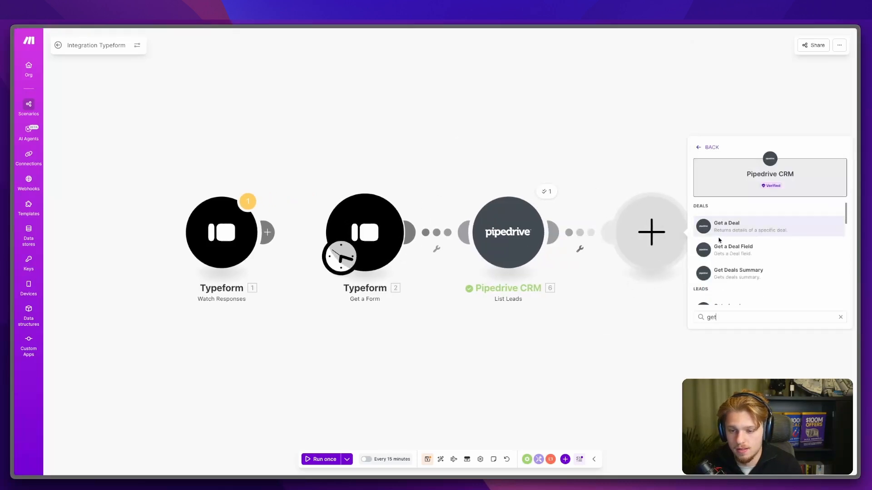
{"action": "type", "text": "a lead"}
{"action": "left_click", "coordinate": [728, 230]}
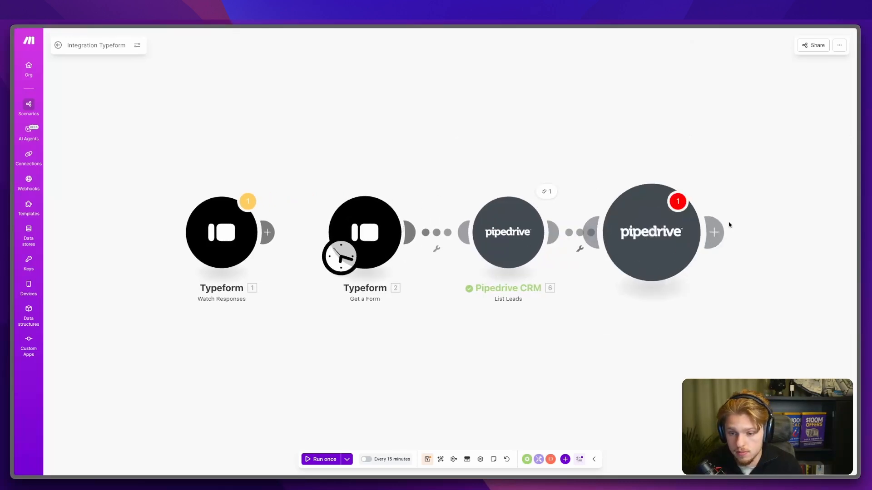
{"action": "left_click", "coordinate": [730, 255]}
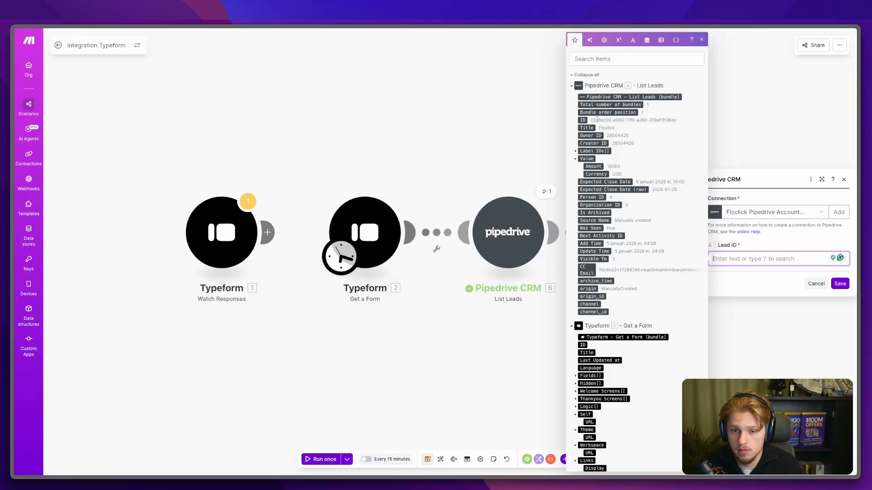
{"action": "left_click", "coordinate": [840, 283]}
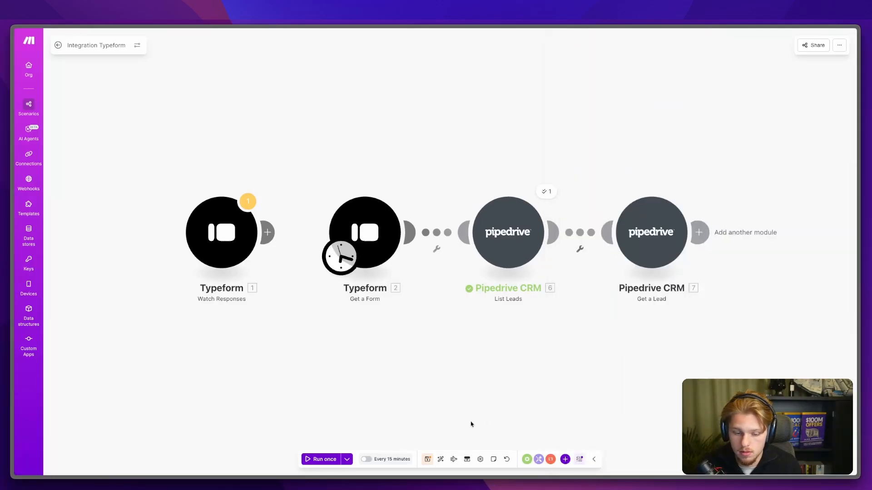
Step: Run the whole scenario once and review the Floclick lead's value and label IDs from Get a Lead
{"action": "left_click", "coordinate": [508, 232]}
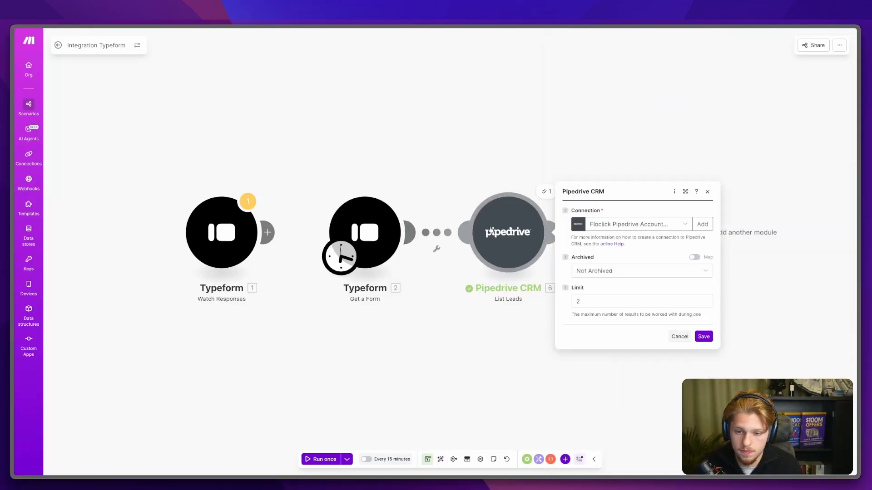
{"action": "left_click", "coordinate": [463, 402]}
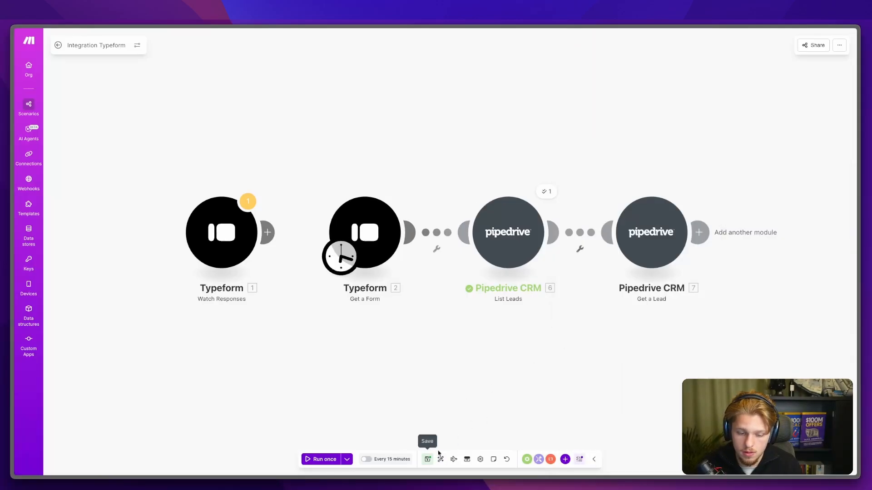
{"action": "left_click", "coordinate": [333, 459]}
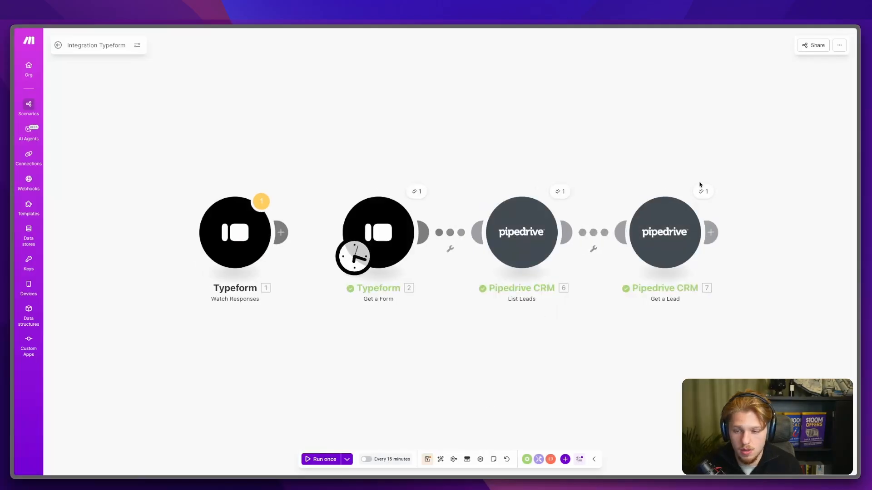
{"action": "left_click", "coordinate": [695, 190]}
{"action": "left_click", "coordinate": [568, 199]}
{"action": "left_click", "coordinate": [563, 191]}
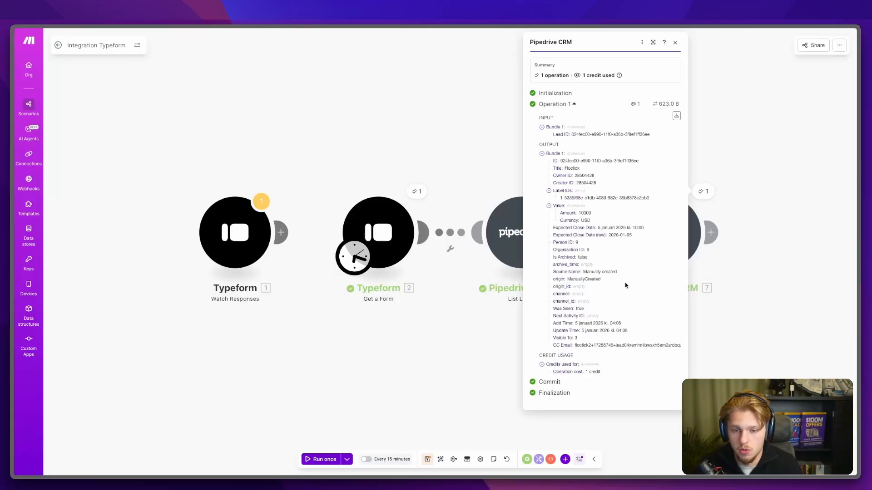
{"action": "left_click", "coordinate": [750, 194]}
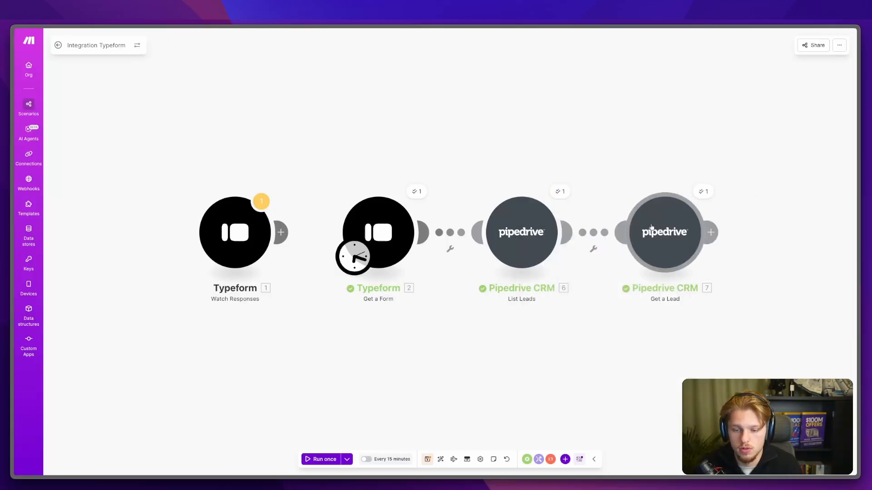
Step: Delete the Get a Lead and List Leads modules
{"action": "right_click", "coordinate": [654, 226]}
{"action": "left_click", "coordinate": [683, 314]}
{"action": "left_click", "coordinate": [515, 224]}
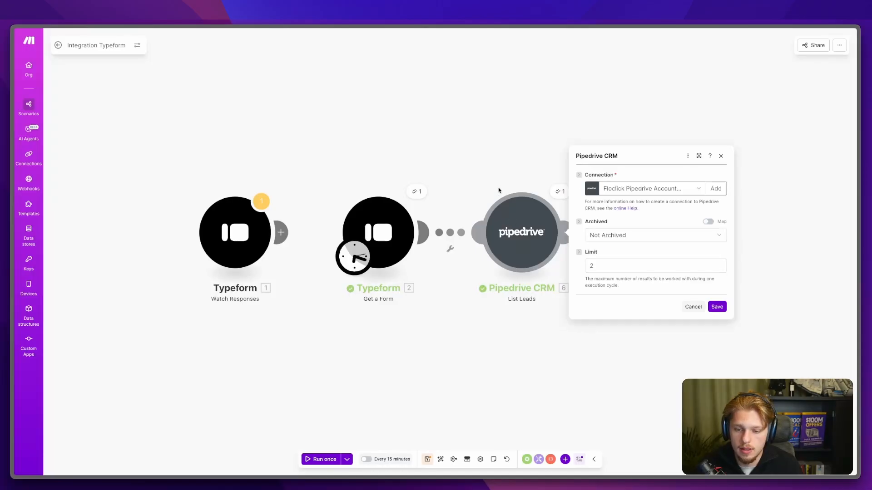
{"action": "right_click", "coordinate": [521, 254]}
{"action": "left_click", "coordinate": [553, 345]}
Step: Add a Pipedrive CRM Search Persons module after Get a Form and open its connection list
{"action": "left_click", "coordinate": [424, 232]}
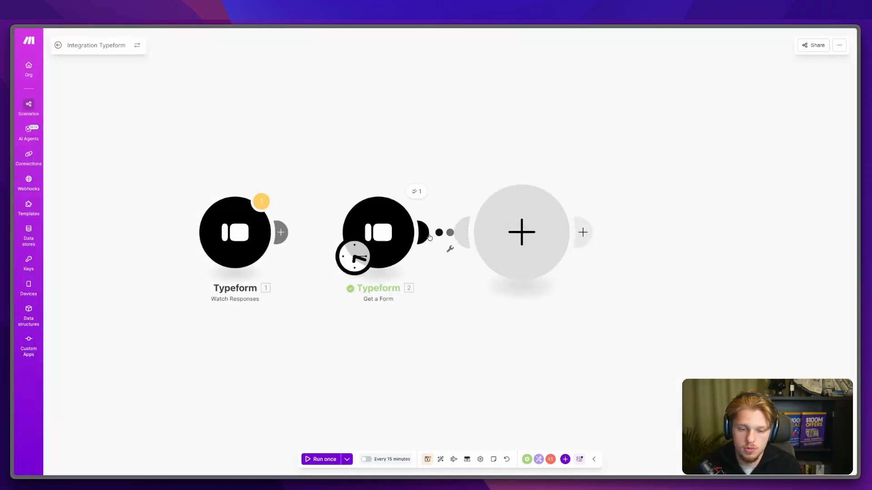
{"action": "left_click", "coordinate": [596, 186]}
{"action": "type", "text": "ear"}
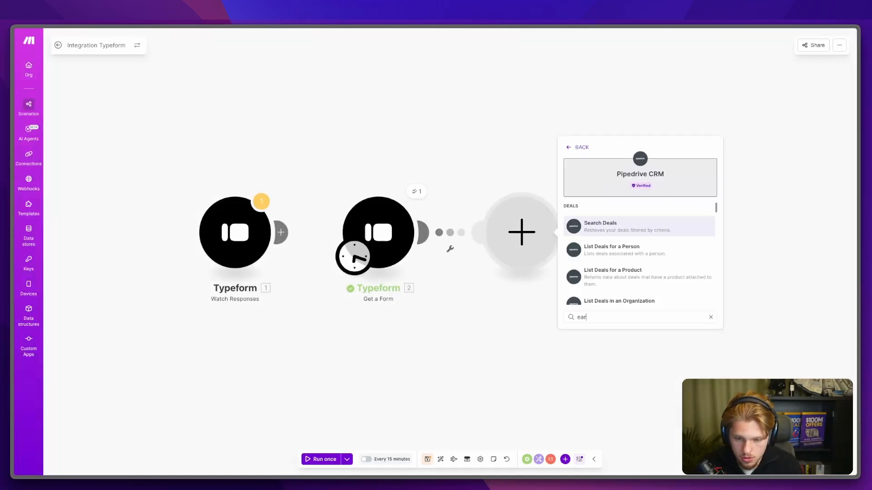
{"action": "key", "text": "BackSpace"}
{"action": "key", "text": "BackSpace"}
{"action": "key", "text": "BackSpace"}
{"action": "type", "text": "searc"}
{"action": "scroll", "coordinate": [621, 224], "scroll_direction": "down", "scroll_amount": 3}
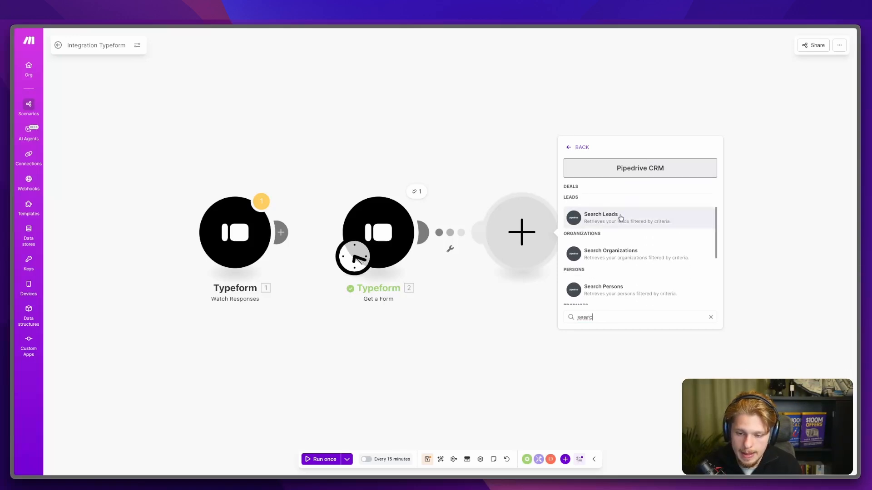
{"action": "scroll", "coordinate": [627, 245], "scroll_direction": "down", "scroll_amount": 1}
{"action": "left_click", "coordinate": [625, 269]}
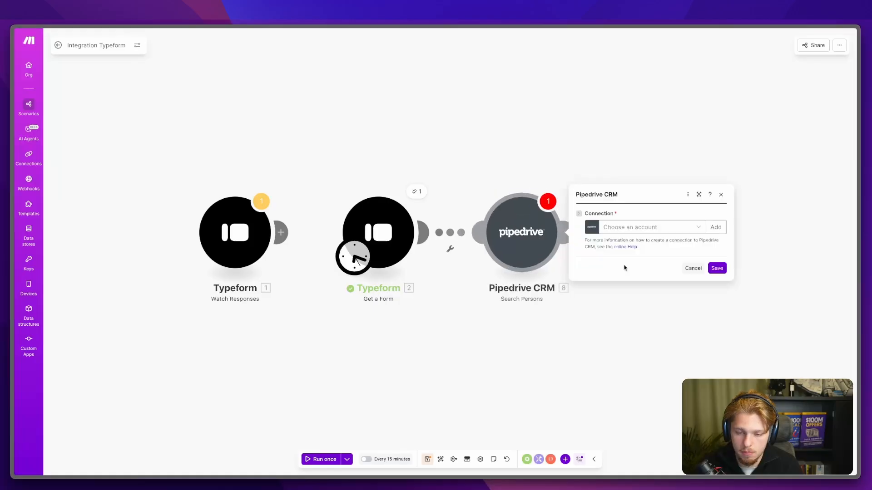
{"action": "left_click", "coordinate": [631, 227]}
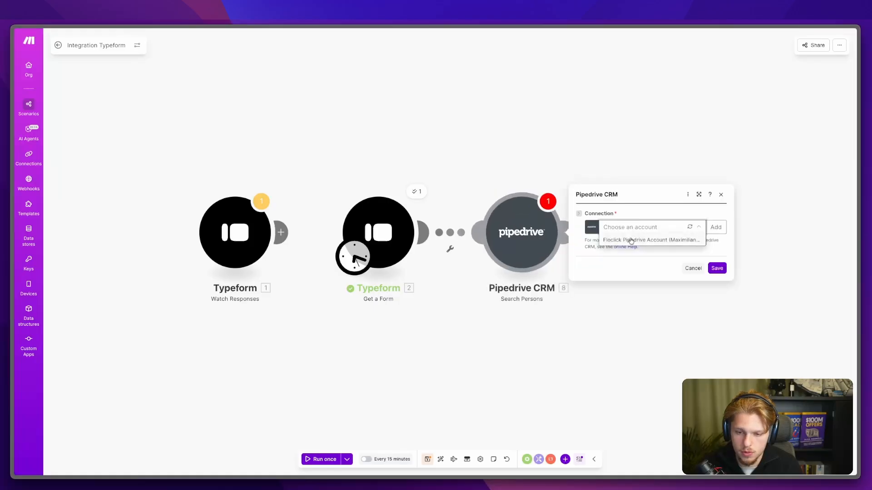
Step: Replace Search Persons with a Pipedrive Search Leads module and focus its Term field
{"action": "right_click", "coordinate": [555, 212]}
{"action": "left_click", "coordinate": [576, 303]}
{"action": "left_click", "coordinate": [535, 247]}
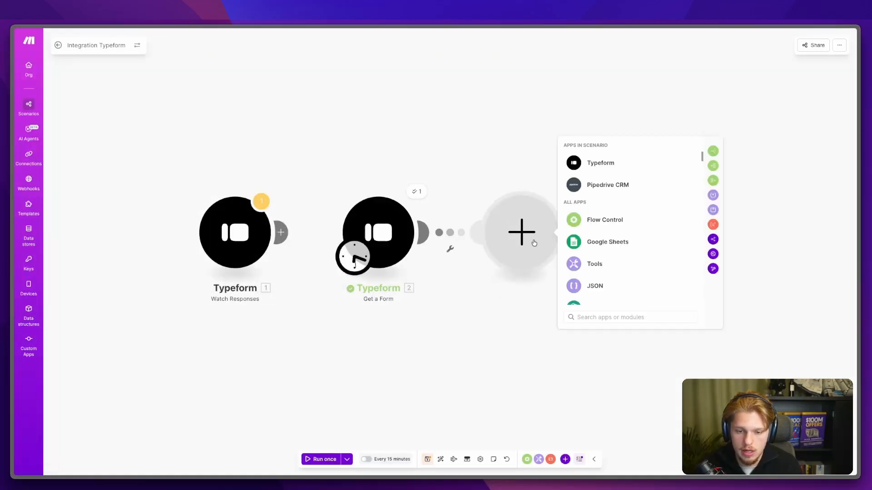
{"action": "left_click", "coordinate": [597, 186]}
{"action": "type", "text": "earsear"}
{"action": "scroll", "coordinate": [648, 244], "scroll_direction": "down", "scroll_amount": 3}
{"action": "scroll", "coordinate": [648, 244], "scroll_direction": "down", "scroll_amount": 2}
{"action": "left_click", "coordinate": [625, 225]}
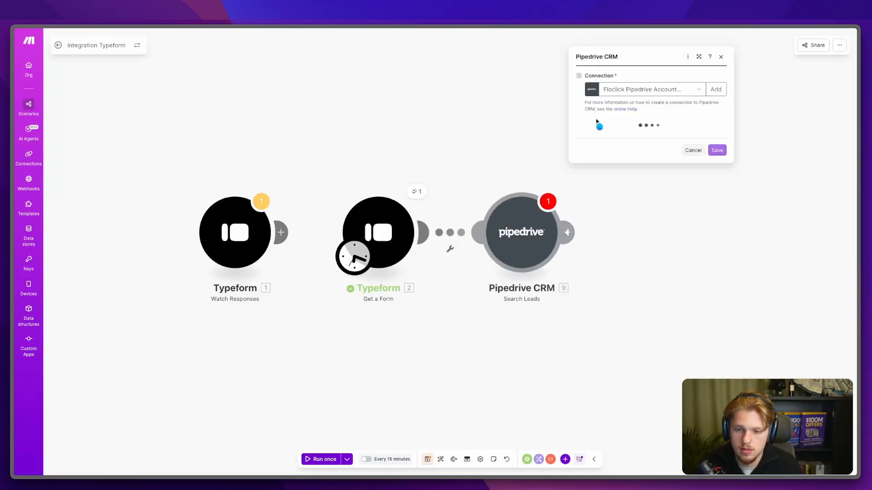
{"action": "left_click", "coordinate": [595, 121]}
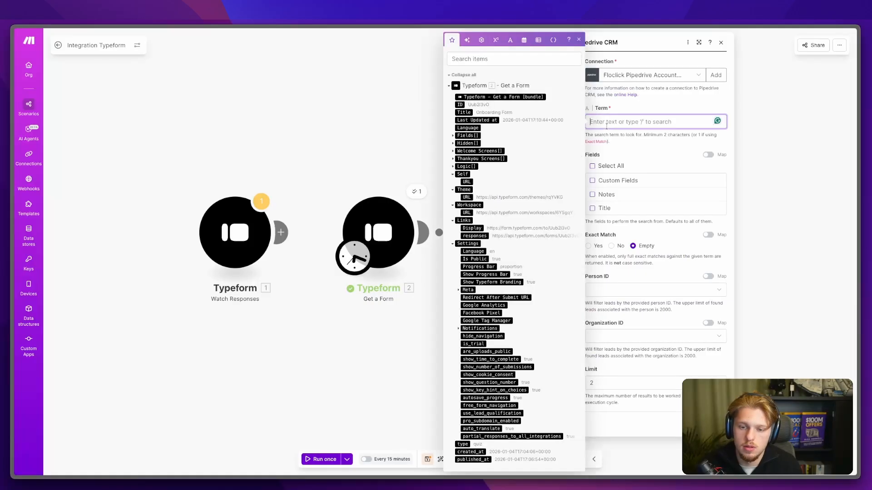
Step: Expand Welcome Screens, Hidden and Fields in the mapping panel and search for 'comp'
{"action": "left_click", "coordinate": [453, 147]}
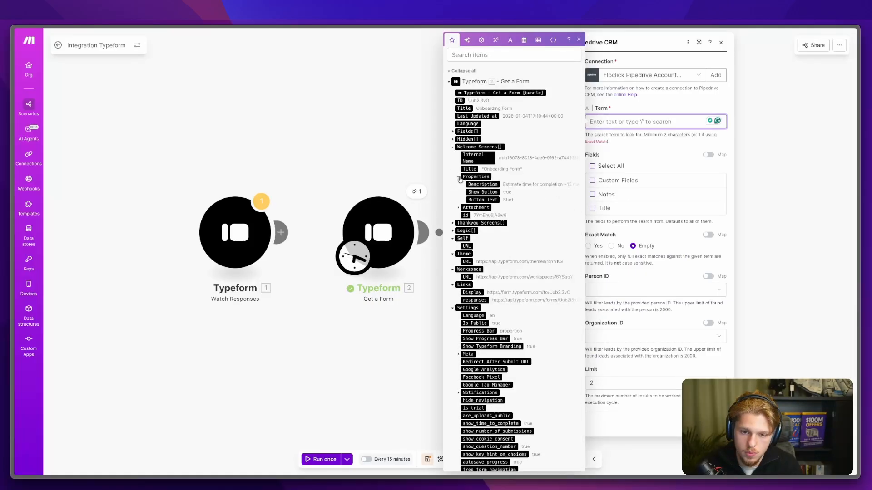
{"action": "left_click", "coordinate": [453, 139]}
{"action": "left_click", "coordinate": [453, 132]}
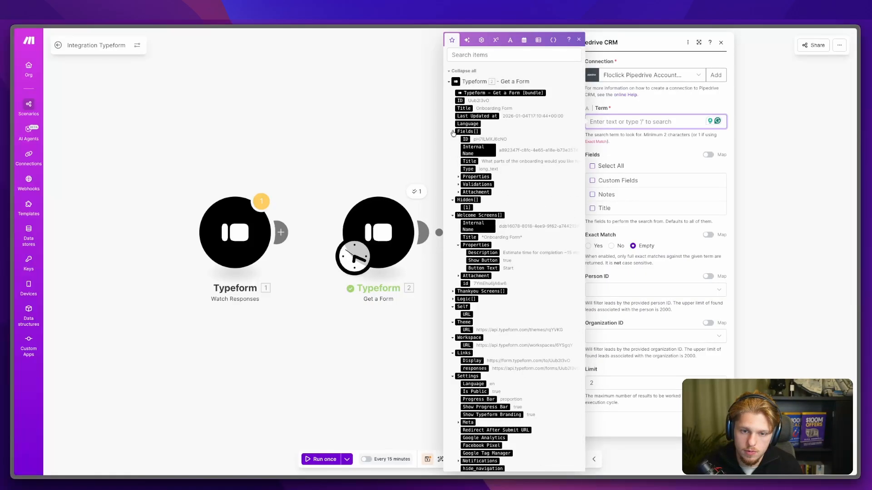
{"action": "left_click", "coordinate": [499, 54]}
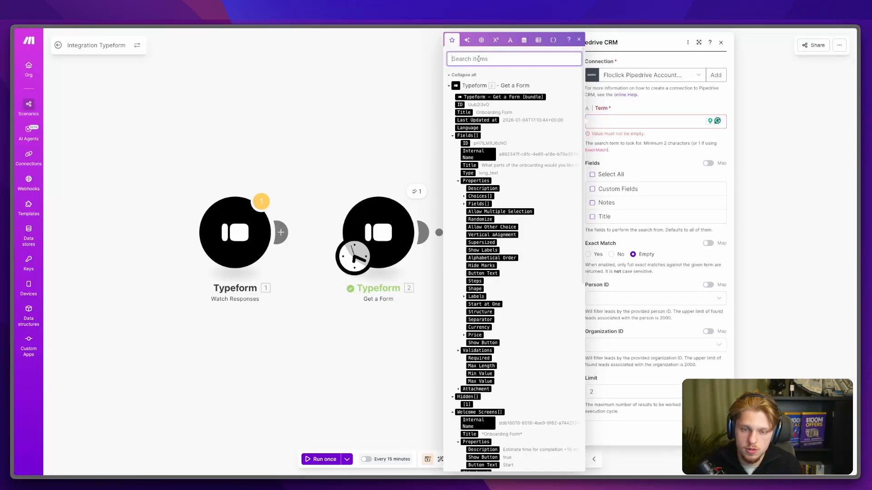
{"action": "type", "text": "flo"}
{"action": "key", "text": "BackSpace"}
{"action": "key", "text": "BackSpace"}
{"action": "key", "text": "BackSpace"}
{"action": "type", "text": "comp"}
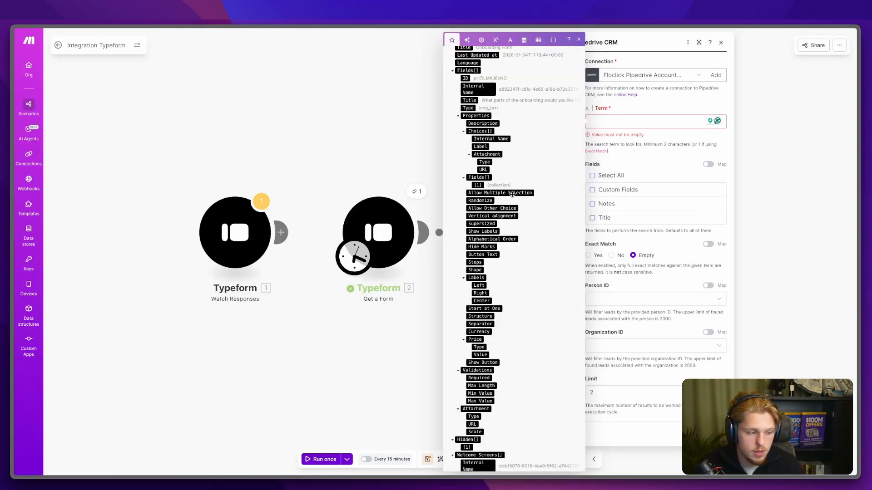
Step: Browse the 'comp' mapping results, then view Get a Form's last output and open its settings
{"action": "scroll", "coordinate": [503, 181], "scroll_direction": "down", "scroll_amount": 15}
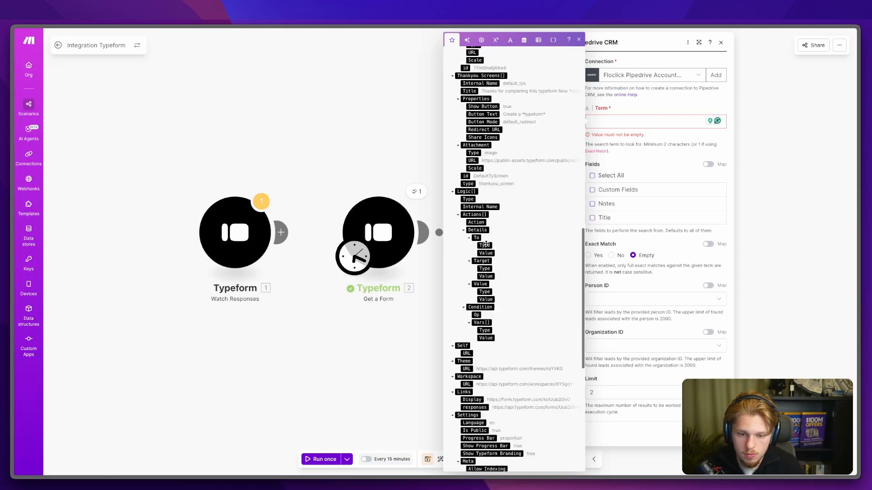
{"action": "scroll", "coordinate": [487, 246], "scroll_direction": "down", "scroll_amount": 5}
{"action": "scroll", "coordinate": [486, 246], "scroll_direction": "down", "scroll_amount": 3}
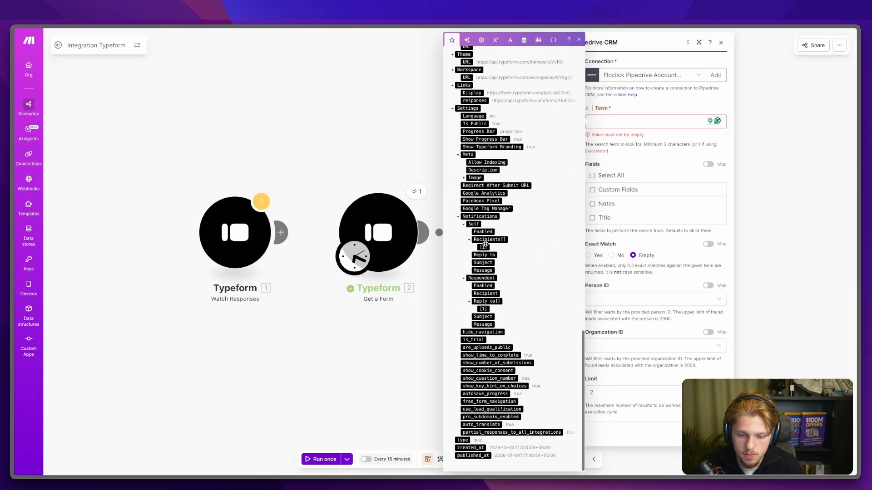
{"action": "scroll", "coordinate": [503, 231], "scroll_direction": "up", "scroll_amount": 20}
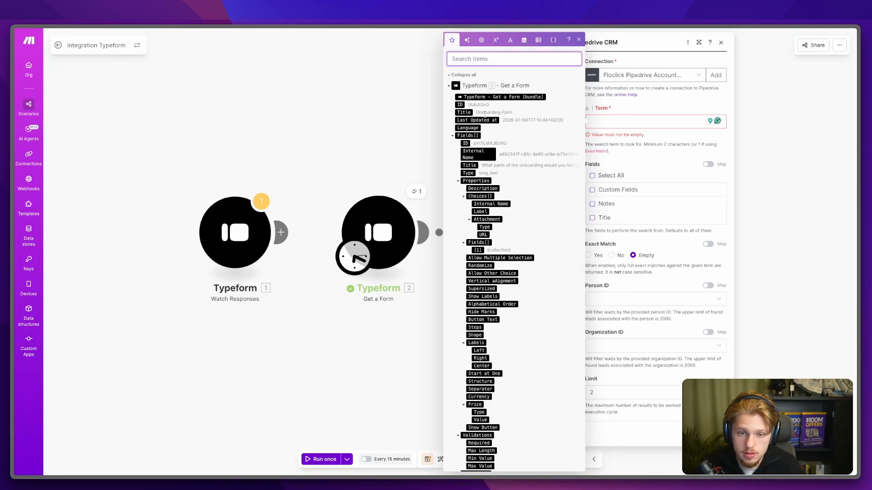
{"action": "left_click_drag", "start_coordinate": [487, 165], "coordinate": [555, 167]}
{"action": "scroll", "coordinate": [498, 217], "scroll_direction": "down", "scroll_amount": 1}
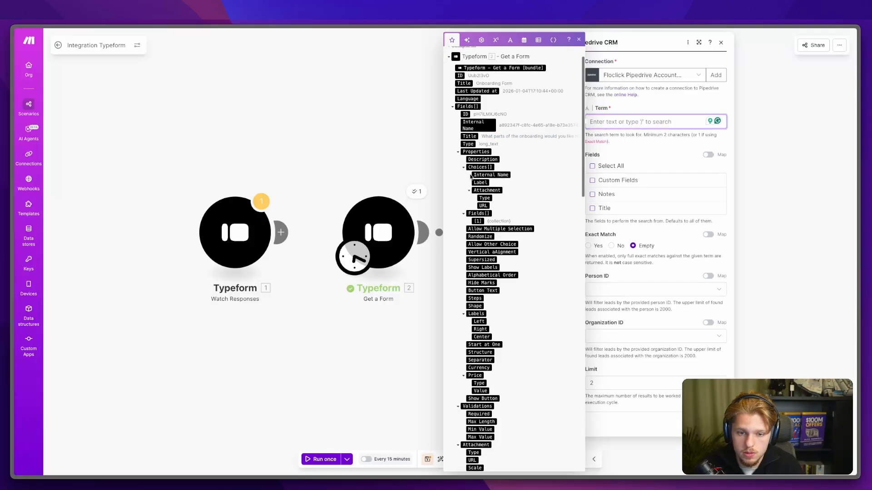
{"action": "left_click", "coordinate": [419, 192]}
{"action": "left_click", "coordinate": [385, 216]}
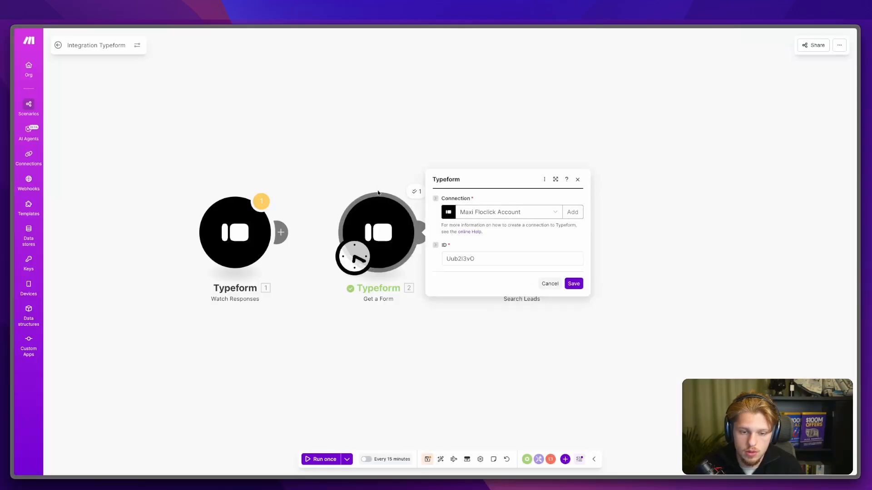
Step: Run Get a Form alone and expand its Workspace, Theme, thank-you and welcome screen details
{"action": "right_click", "coordinate": [375, 212]}
{"action": "left_click", "coordinate": [389, 230]}
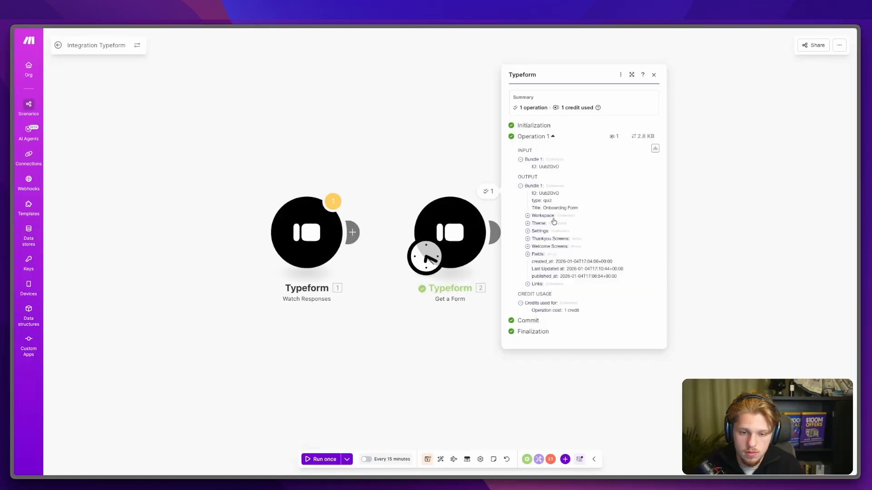
{"action": "left_click", "coordinate": [546, 218]}
{"action": "left_click", "coordinate": [540, 228]}
{"action": "left_click", "coordinate": [543, 244]}
{"action": "left_click", "coordinate": [544, 261]}
{"action": "left_click", "coordinate": [541, 251]}
{"action": "left_click", "coordinate": [548, 281]}
{"action": "left_click", "coordinate": [548, 273]}
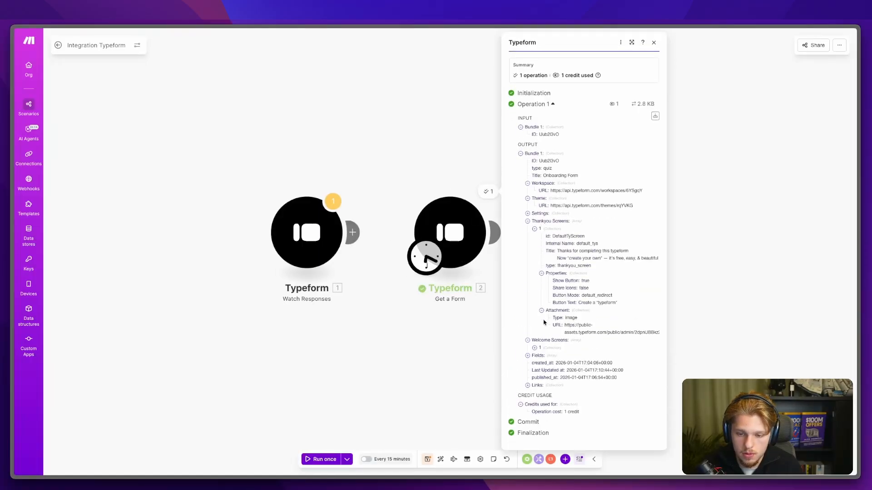
{"action": "left_click", "coordinate": [538, 349]}
{"action": "left_click", "coordinate": [555, 384]}
Step: Drill into the Fields array down to field 4 Company's properties and validations, then close the output
{"action": "scroll", "coordinate": [553, 384], "scroll_direction": "down", "scroll_amount": 2}
{"action": "left_click", "coordinate": [540, 377]}
{"action": "scroll", "coordinate": [547, 386], "scroll_direction": "down", "scroll_amount": 2}
{"action": "left_click", "coordinate": [559, 322]}
{"action": "left_click", "coordinate": [562, 328]}
{"action": "left_click", "coordinate": [563, 359]}
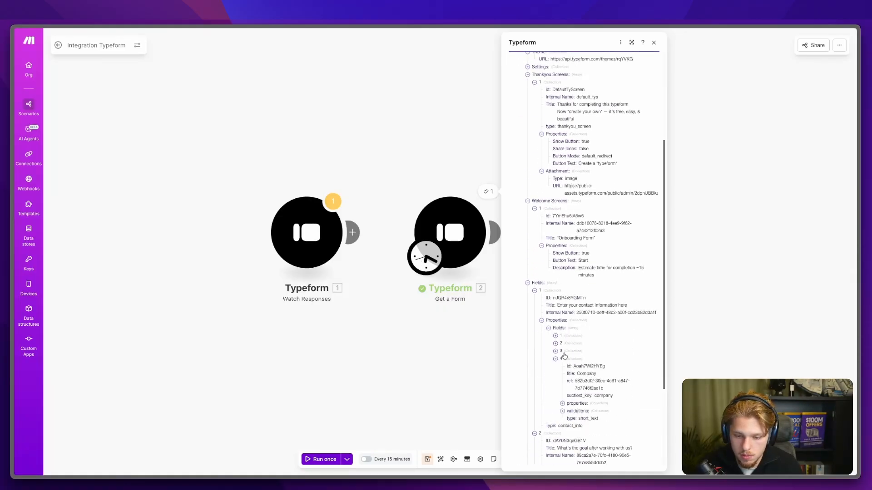
{"action": "left_click", "coordinate": [575, 403]}
{"action": "scroll", "coordinate": [574, 402], "scroll_direction": "down", "scroll_amount": 1}
{"action": "left_click", "coordinate": [575, 405]}
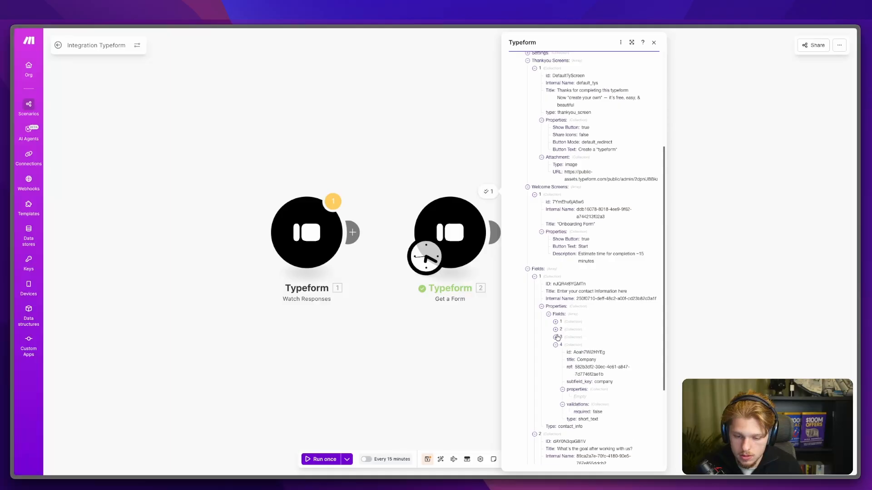
{"action": "left_click", "coordinate": [562, 337]}
{"action": "scroll", "coordinate": [563, 336], "scroll_direction": "down", "scroll_amount": 2}
{"action": "left_click", "coordinate": [401, 66]}
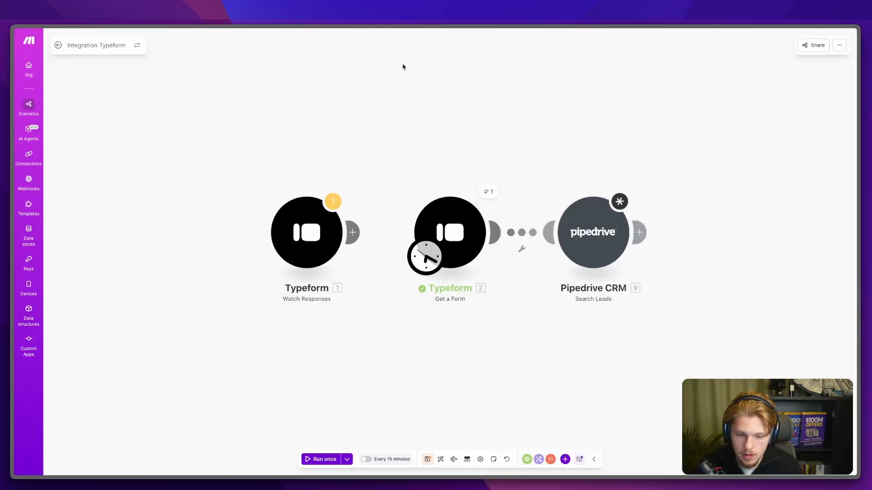
Step: Start adding a Typeform module from the canvas menu and search the modules for 're'
{"action": "right_click", "coordinate": [455, 88]}
{"action": "left_click", "coordinate": [474, 95]}
{"action": "left_click", "coordinate": [534, 59]}
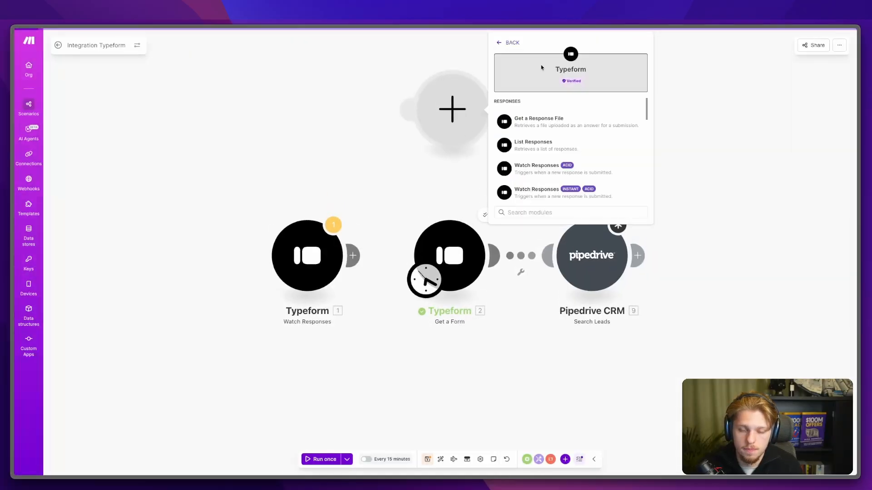
{"action": "type", "text": "get re"}
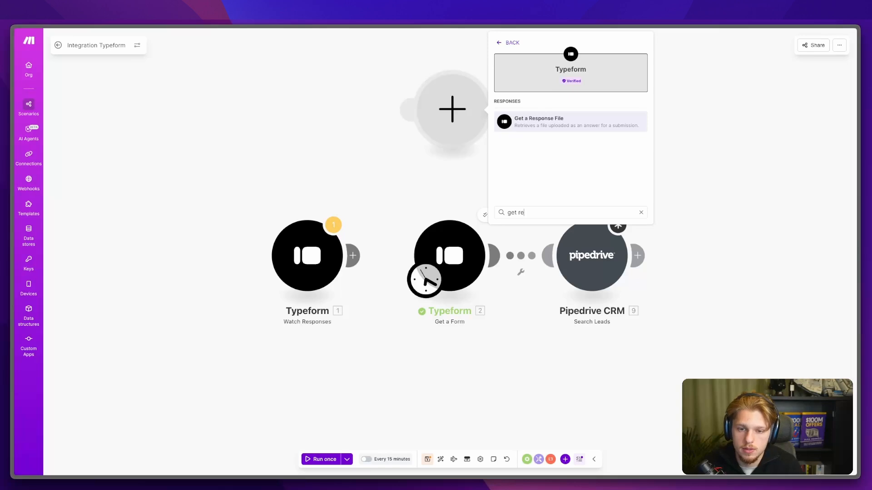
{"action": "key", "text": "super+BackSpace"}
{"action": "type", "text": "respo"}
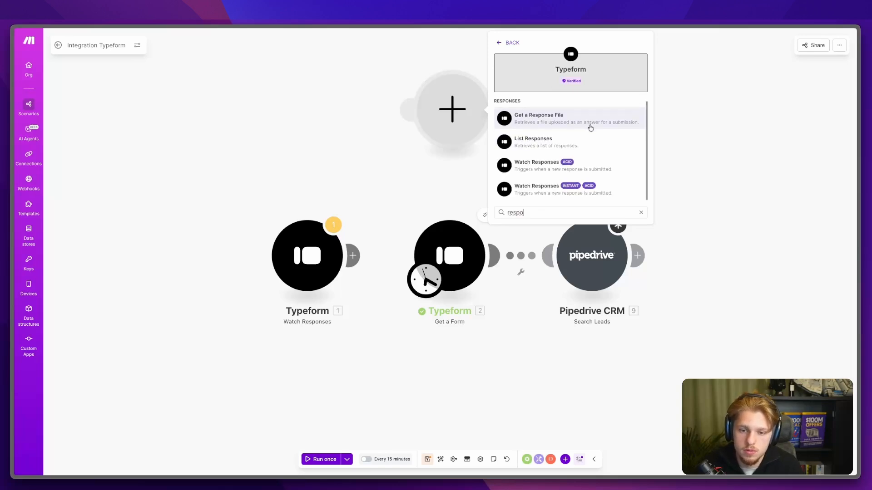
Step: Delete the Get a Form and empty modules, then attach Pipedrive Search Leads after Watch Responses
{"action": "right_click", "coordinate": [444, 238]}
{"action": "left_click", "coordinate": [464, 339]}
{"action": "left_click_drag", "start_coordinate": [426, 281], "coordinate": [354, 281]}
{"action": "right_click", "coordinate": [466, 255]}
{"action": "left_click", "coordinate": [485, 275]}
{"action": "left_click_drag", "start_coordinate": [572, 273], "coordinate": [434, 271]}
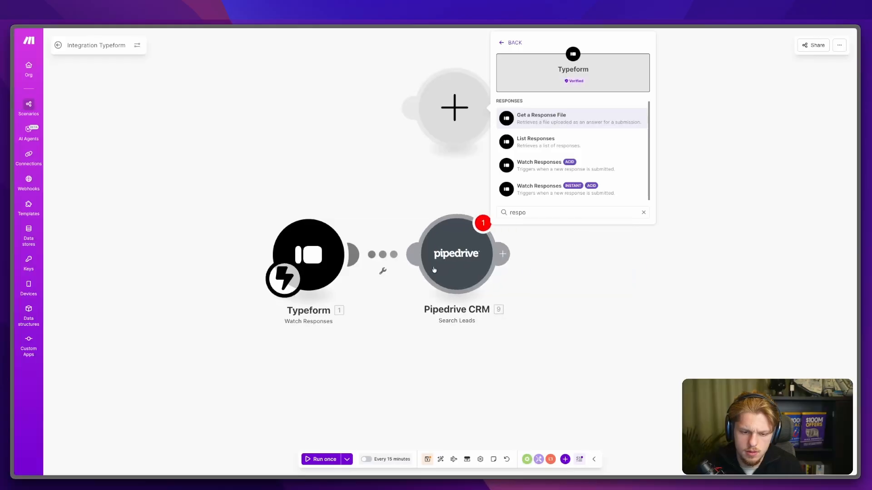
{"action": "left_click", "coordinate": [526, 266]}
Step: Review Search Leads mapping items (searching 'comp'), close its settings, and insert a module after the trigger
{"action": "left_click", "coordinate": [430, 249]}
{"action": "left_click", "coordinate": [454, 109]}
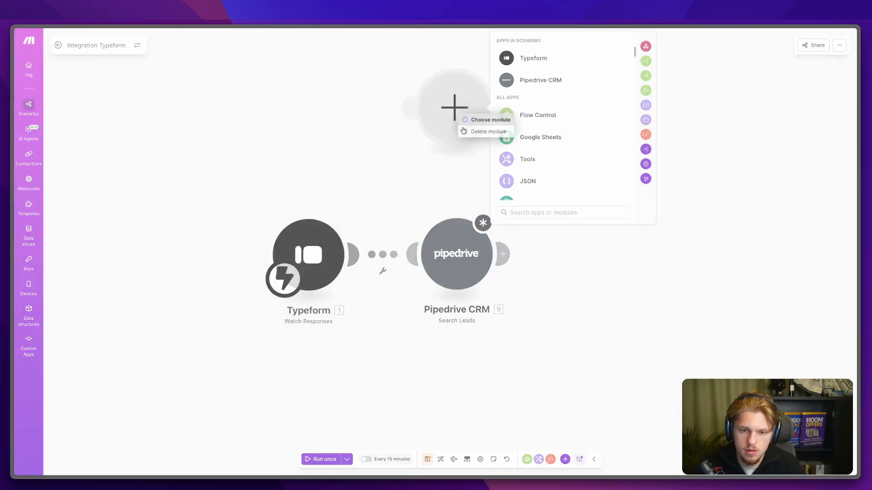
{"action": "left_click", "coordinate": [457, 253]}
{"action": "left_click", "coordinate": [549, 137]}
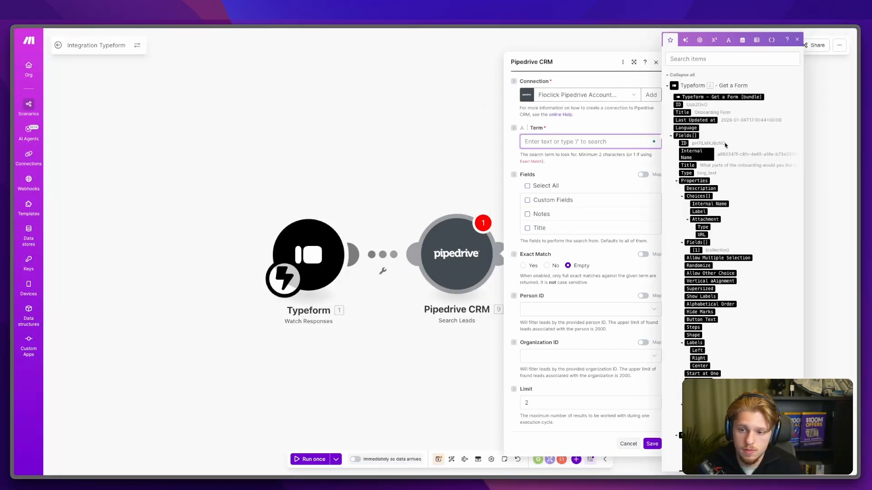
{"action": "left_click", "coordinate": [727, 59]}
{"action": "type", "text": "comp"}
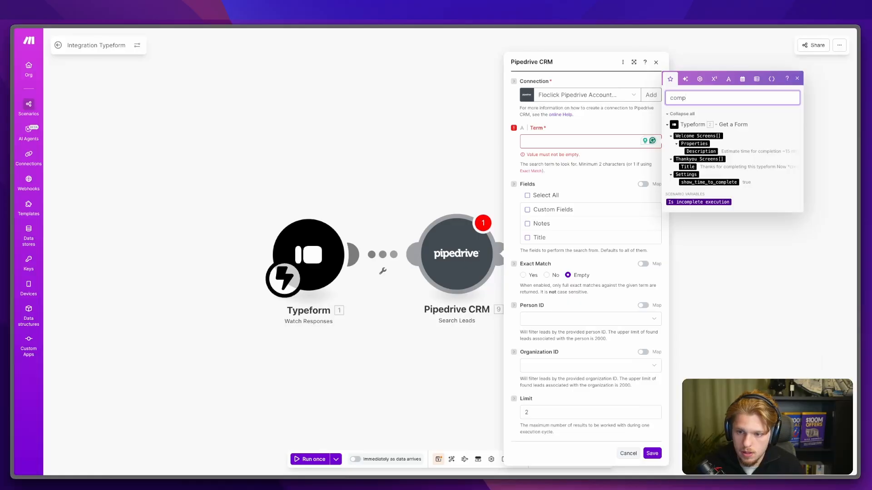
{"action": "key", "text": "BackSpace"}
{"action": "key", "text": "BackSpace"}
{"action": "key", "text": "BackSpace"}
{"action": "key", "text": "BackSpace"}
{"action": "scroll", "coordinate": [697, 201], "scroll_direction": "down", "scroll_amount": 8}
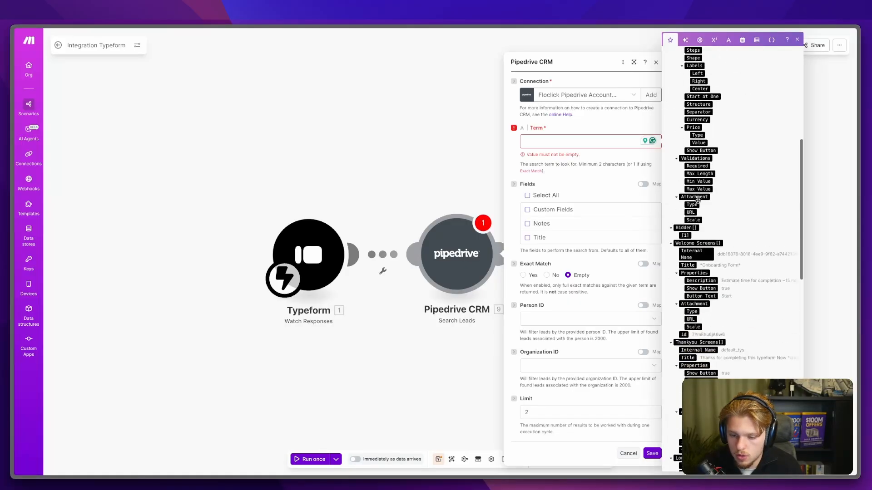
{"action": "scroll", "coordinate": [698, 201], "scroll_direction": "up", "scroll_amount": 10}
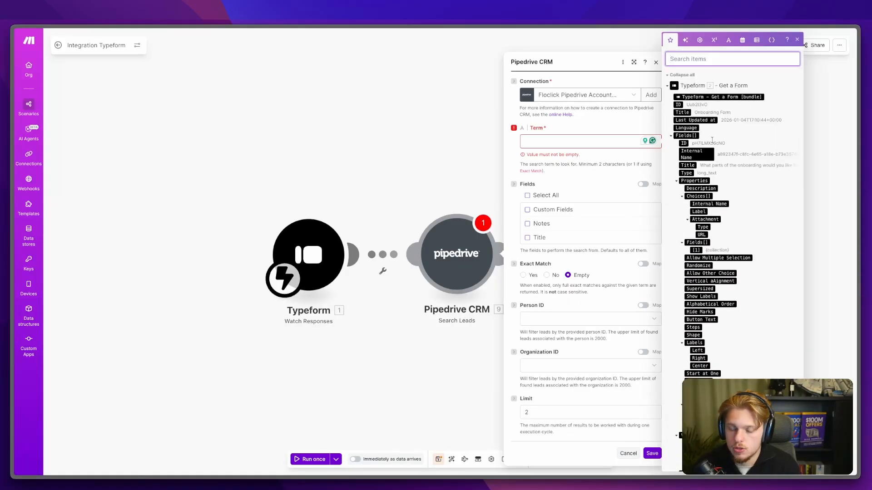
{"action": "left_click", "coordinate": [409, 173]}
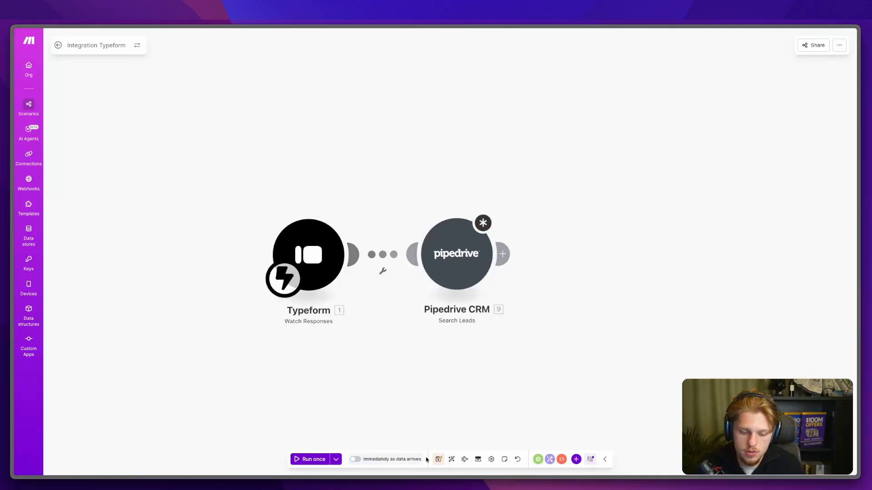
{"action": "left_click", "coordinate": [411, 255]}
{"action": "left_click", "coordinate": [355, 256]}
Step: Add a Typeform List Responses module with Form ID mapped from the trigger output, and save
{"action": "left_click", "coordinate": [536, 185]}
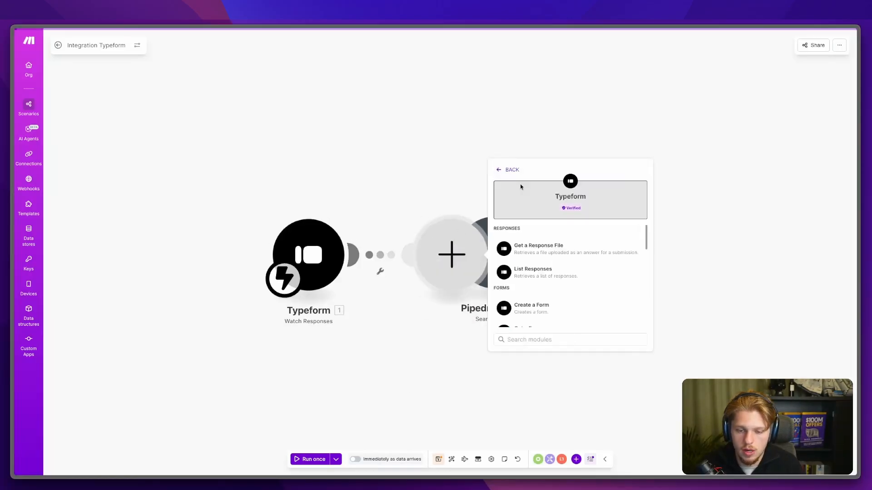
{"action": "left_click", "coordinate": [553, 276]}
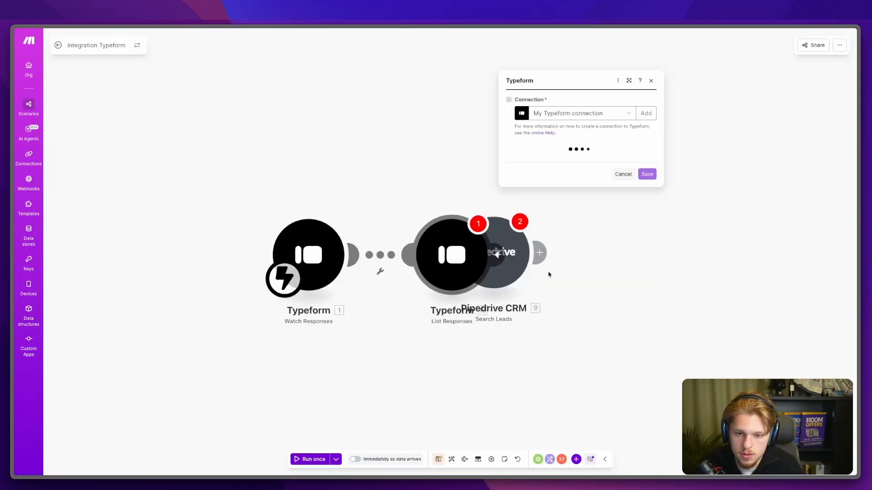
{"action": "left_click", "coordinate": [536, 155]}
{"action": "left_click", "coordinate": [637, 142]}
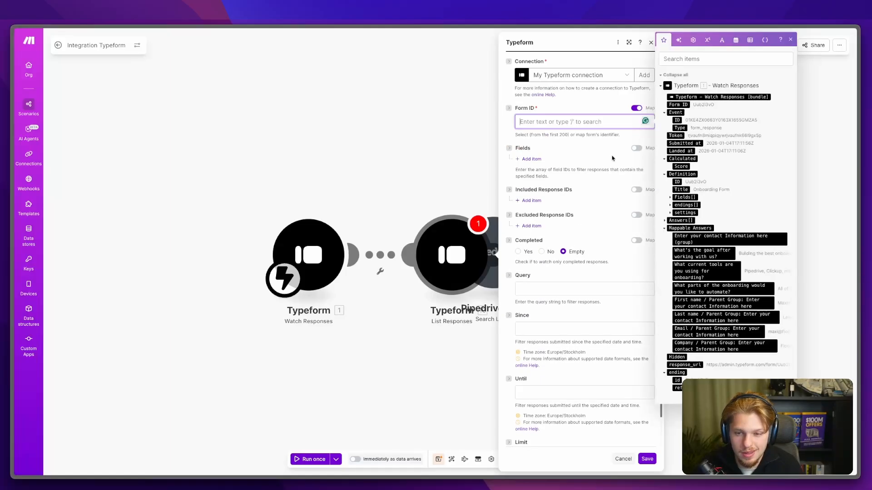
{"action": "right_click", "coordinate": [730, 123]}
{"action": "left_click", "coordinate": [749, 136]}
{"action": "left_click", "coordinate": [569, 122]}
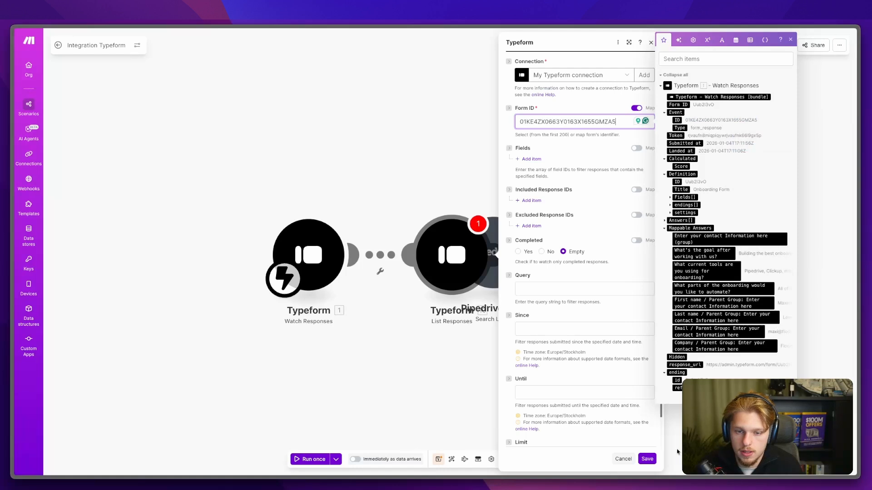
{"action": "left_click", "coordinate": [647, 459]}
Step: Unlink the Typeform modules and reposition List Responses and Pipedrive on the canvas
{"action": "left_click", "coordinate": [380, 271]}
{"action": "left_click", "coordinate": [396, 275]}
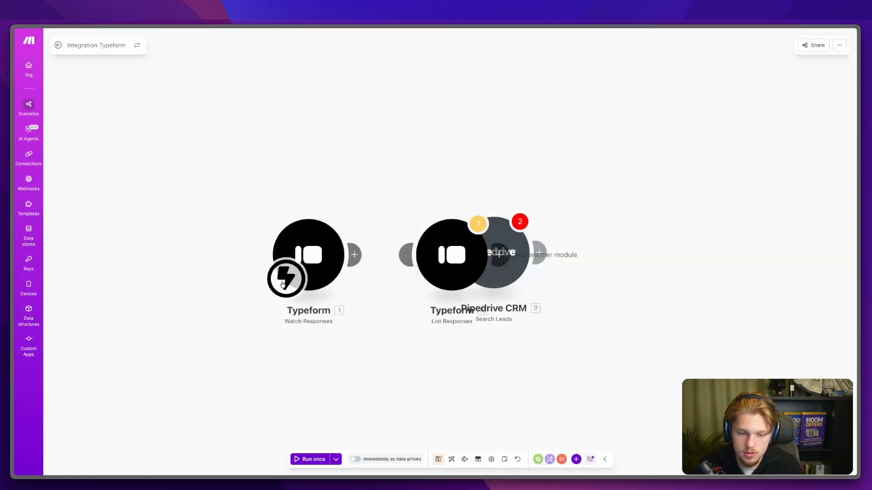
{"action": "left_click_drag", "start_coordinate": [445, 264], "coordinate": [425, 265]}
{"action": "left_click_drag", "start_coordinate": [490, 258], "coordinate": [556, 259]}
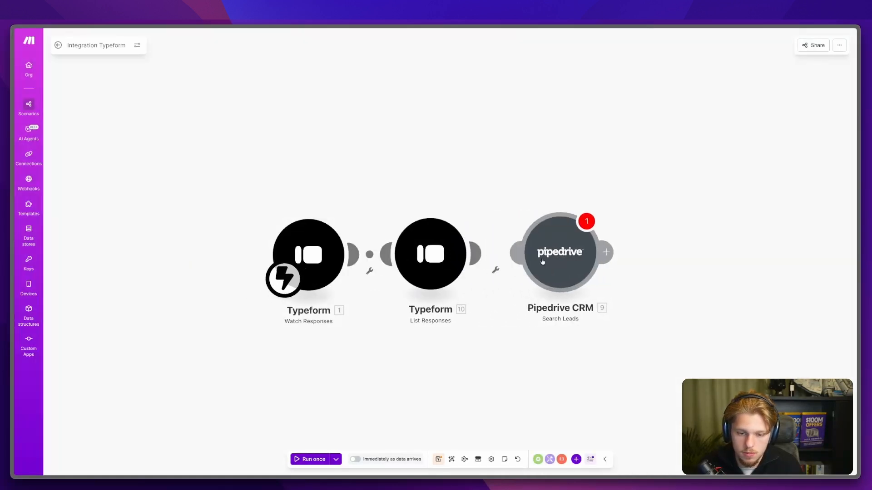
{"action": "left_click", "coordinate": [557, 259]}
{"action": "left_click", "coordinate": [369, 271]}
{"action": "left_click", "coordinate": [377, 272]}
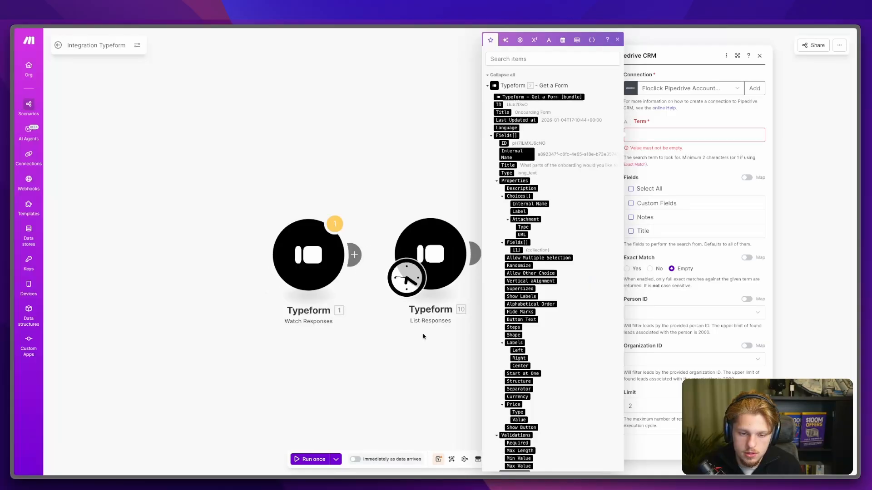
Step: Run only the List Responses module and dismiss the resulting error details
{"action": "right_click", "coordinate": [436, 255]}
{"action": "left_click", "coordinate": [467, 275]}
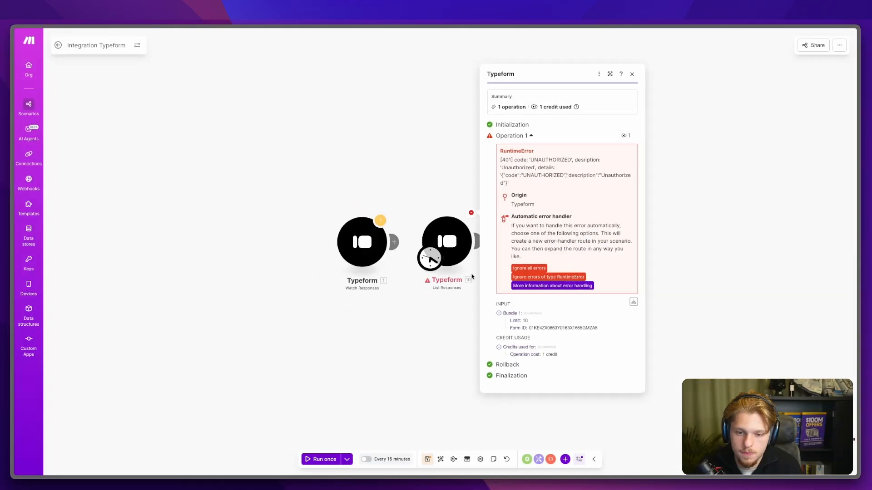
{"action": "double_click", "coordinate": [437, 212]}
{"action": "left_click", "coordinate": [440, 246]}
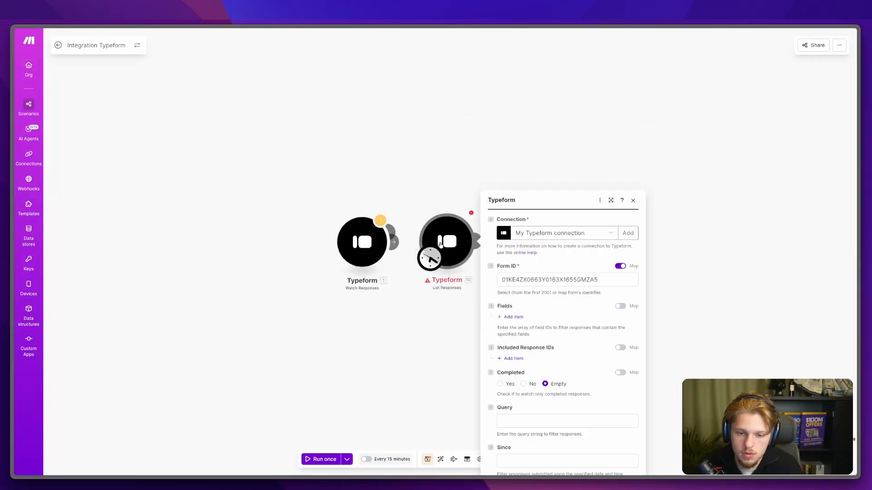
Step: Restore Watch Responses as the starting module and connect List Responses into the flow
{"action": "left_click_drag", "start_coordinate": [429, 255], "coordinate": [368, 248]}
{"action": "left_click", "coordinate": [368, 247]}
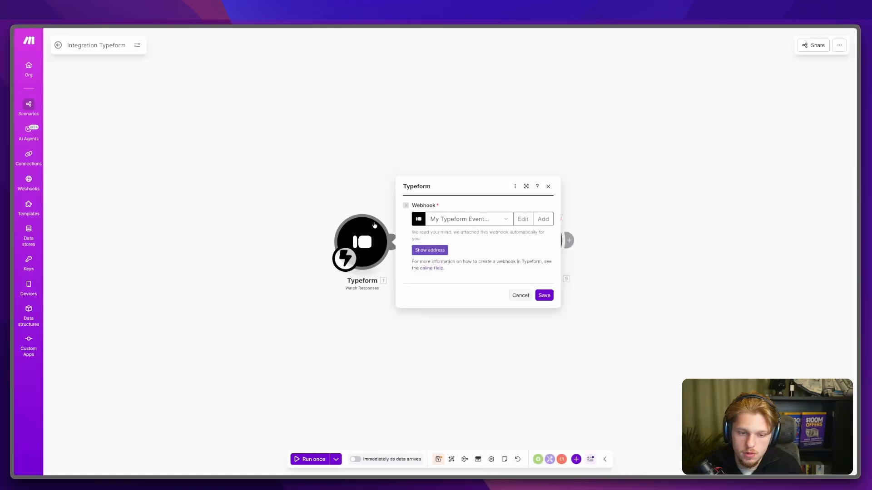
{"action": "left_click", "coordinate": [370, 204]}
{"action": "left_click", "coordinate": [452, 234]}
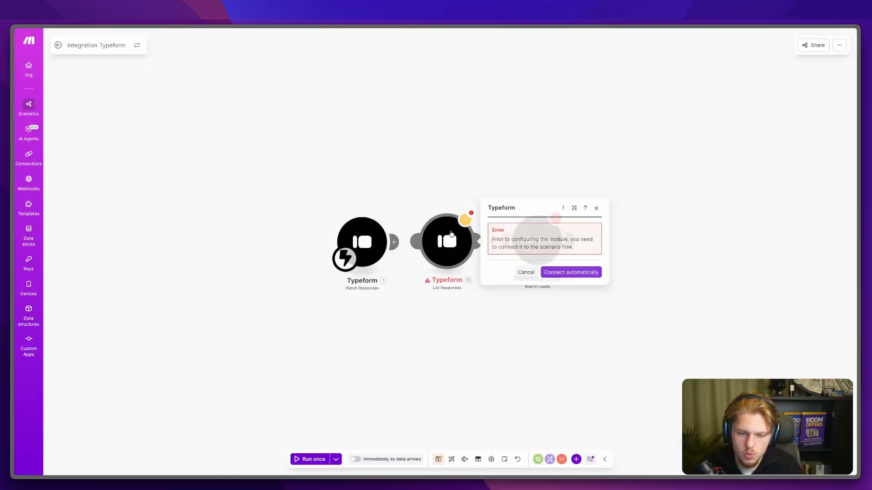
{"action": "left_click", "coordinate": [546, 273]}
Step: Replace the List Responses Form ID with Uub2I3vO from the trigger output and save
{"action": "left_click", "coordinate": [596, 119]}
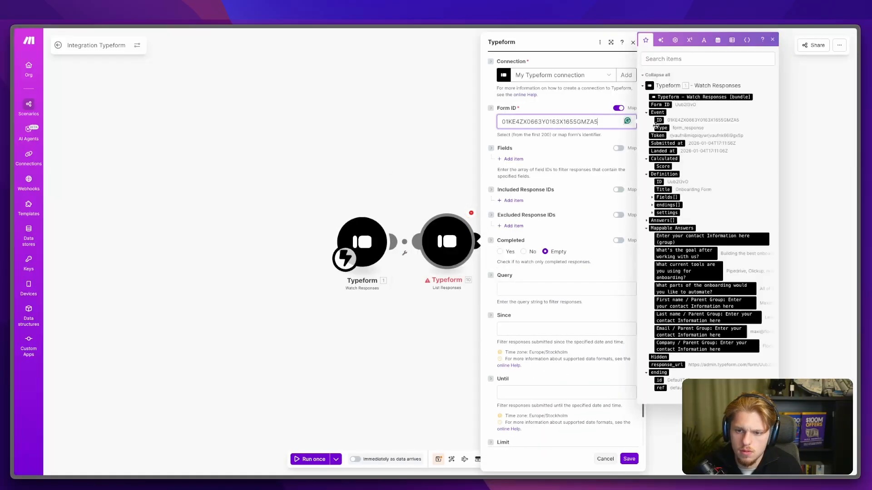
{"action": "right_click", "coordinate": [686, 105]}
{"action": "left_click", "coordinate": [681, 129]}
{"action": "double_click", "coordinate": [552, 121]}
{"action": "key", "text": "ctrl+v"}
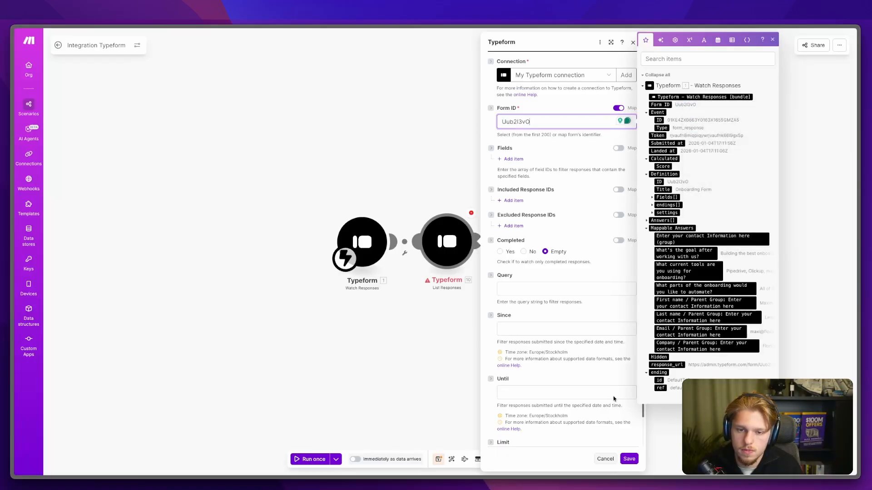
{"action": "left_click", "coordinate": [628, 459]}
{"action": "left_click", "coordinate": [401, 244]}
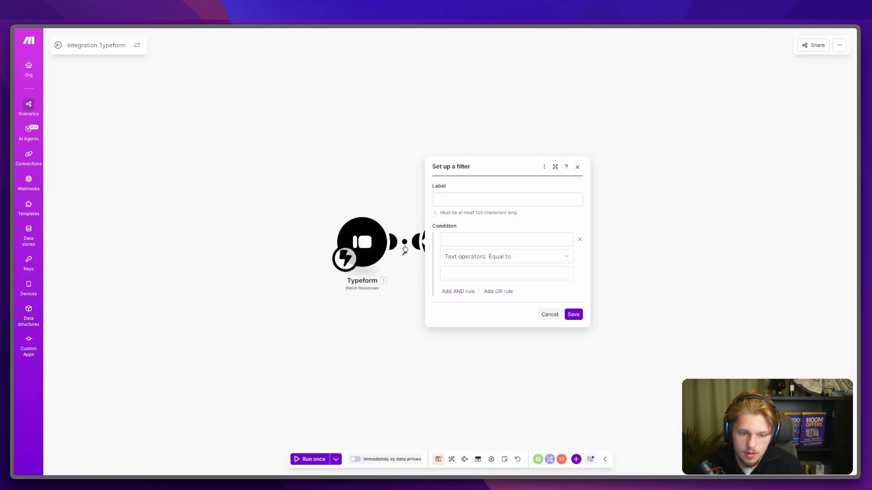
{"action": "left_click", "coordinate": [553, 302]}
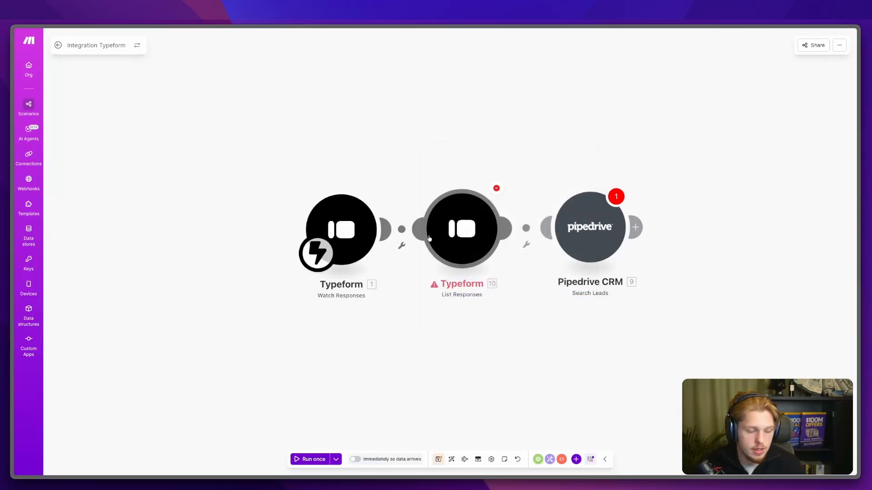
Step: Unlink the Typeform and Pipedrive modules and make List Responses the starting module
{"action": "left_click", "coordinate": [389, 228]}
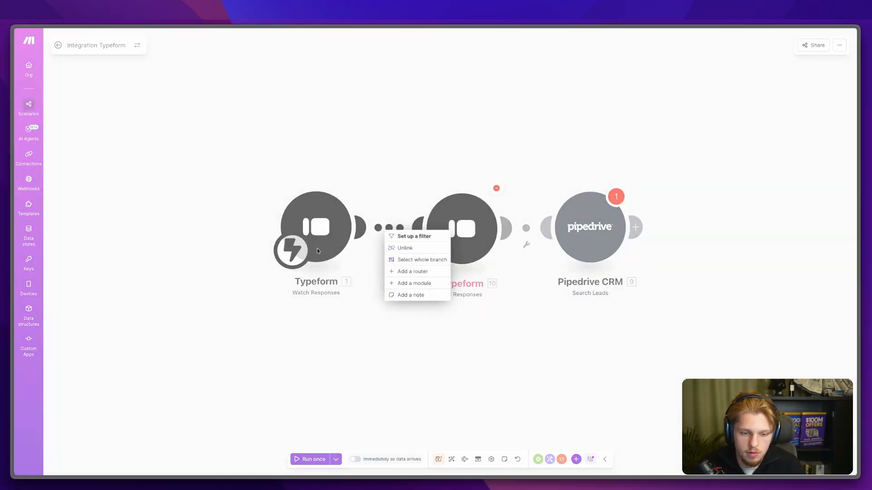
{"action": "left_click", "coordinate": [405, 248]}
{"action": "right_click", "coordinate": [526, 230]}
{"action": "left_click", "coordinate": [553, 250]}
{"action": "left_click_drag", "start_coordinate": [414, 260], "coordinate": [422, 259]}
{"action": "left_click_drag", "start_coordinate": [478, 257], "coordinate": [476, 258]}
{"action": "right_click", "coordinate": [380, 215]}
{"action": "left_click", "coordinate": [405, 233]}
{"action": "left_click_drag", "start_coordinate": [298, 249], "coordinate": [464, 236]}
Step: Run only List Responses, then add an item to its Fields list
{"action": "right_click", "coordinate": [463, 237]}
{"action": "left_click", "coordinate": [488, 243]}
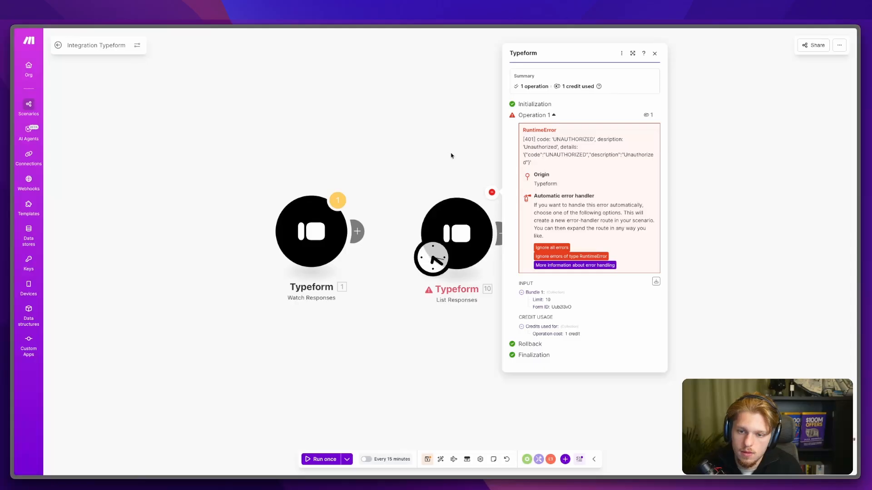
{"action": "left_click", "coordinate": [449, 213]}
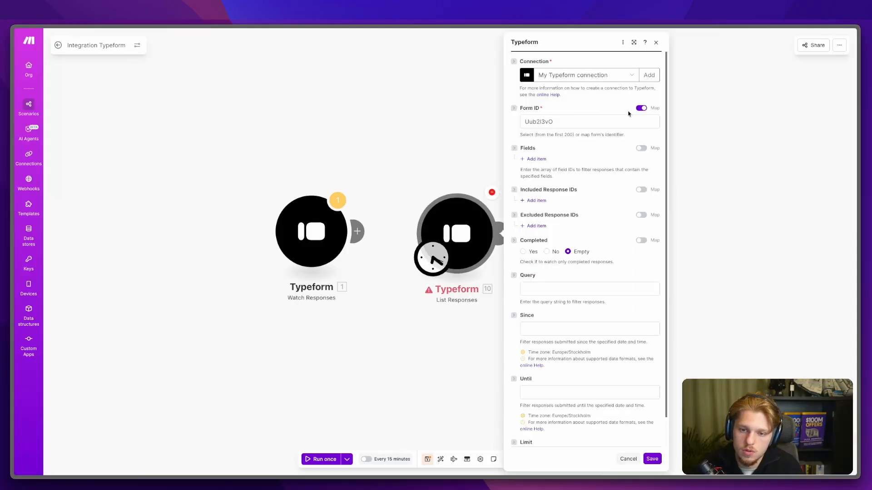
{"action": "scroll", "coordinate": [580, 192], "scroll_direction": "down", "scroll_amount": 1}
{"action": "left_click", "coordinate": [536, 127]}
{"action": "left_click", "coordinate": [575, 141]}
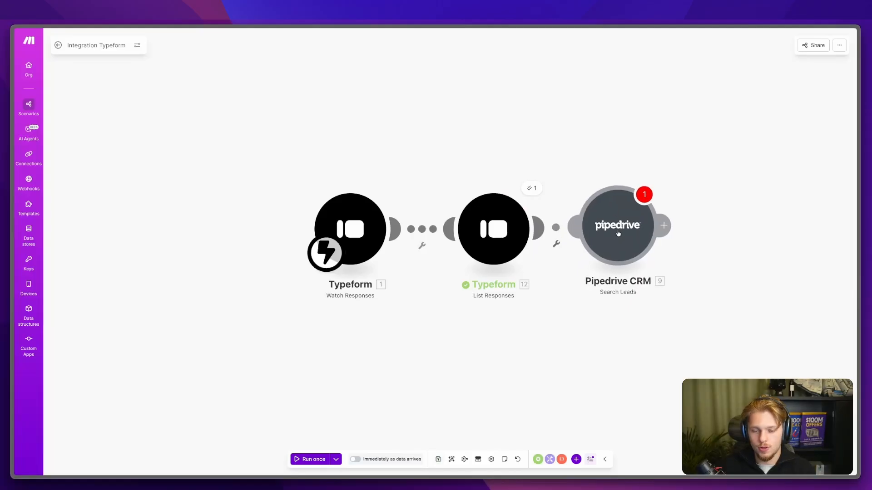
Step: Reopen the List Responses settings and view the available Typeform connections
{"action": "left_click", "coordinate": [491, 233]}
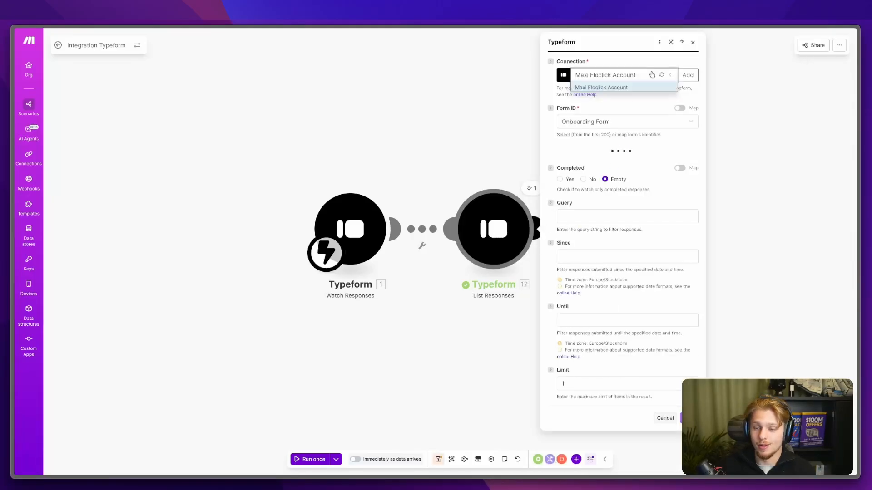
{"action": "left_click", "coordinate": [652, 74]}
{"action": "key", "text": "alt+Tab"}
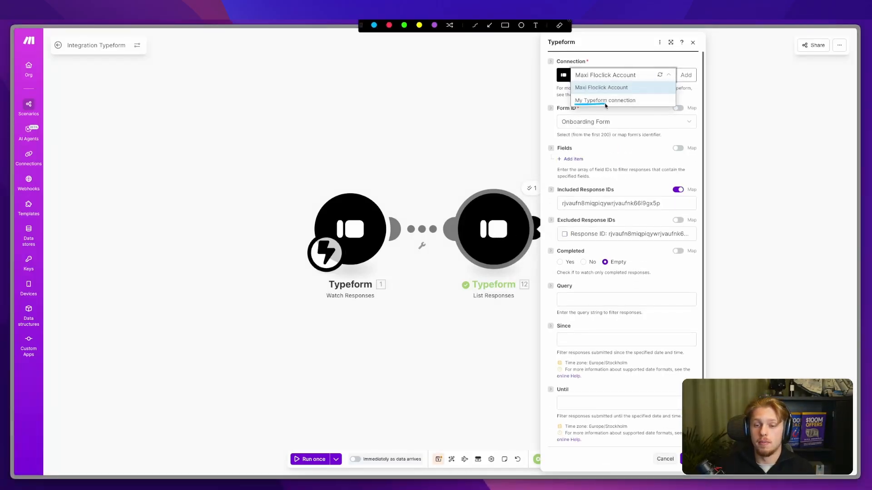
{"action": "key", "text": "Escape"}
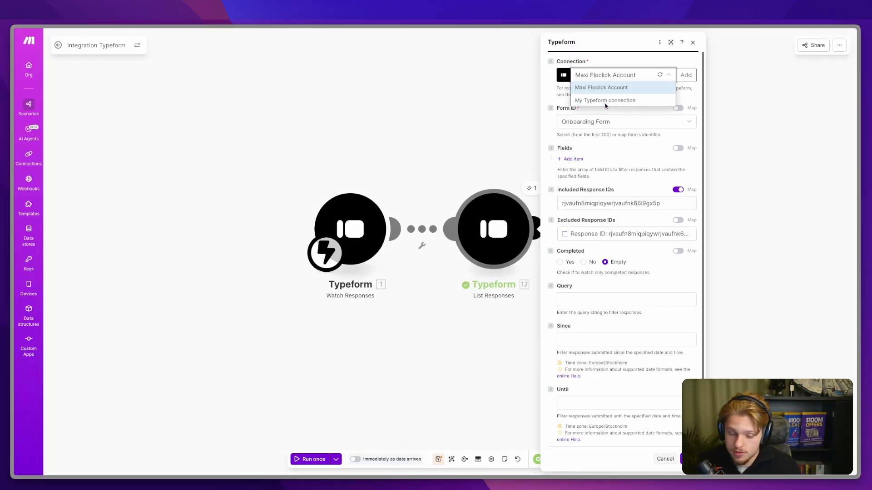
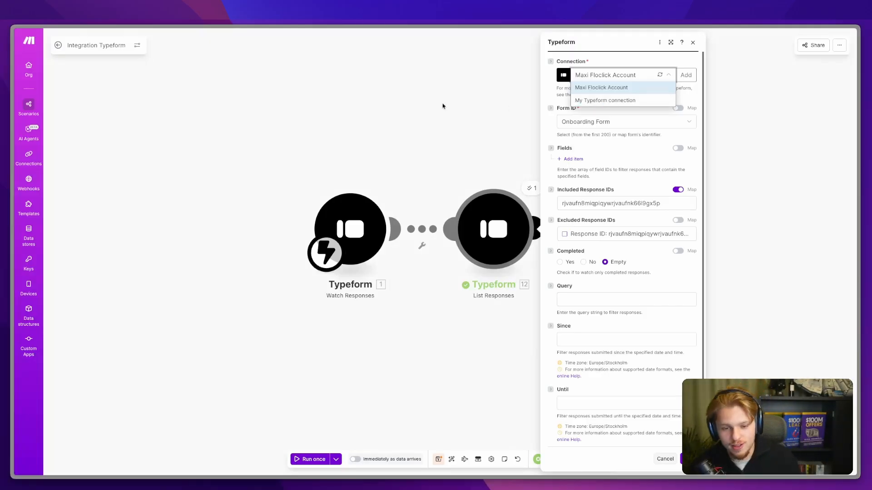
Step: Replace List Responses' Included Response IDs value with a single mapped response ID
{"action": "left_click", "coordinate": [469, 133]}
{"action": "left_click", "coordinate": [493, 235]}
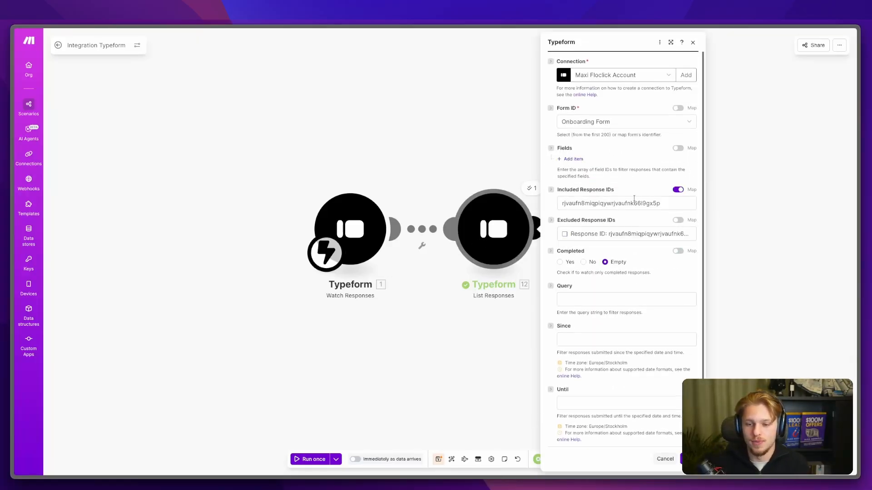
{"action": "double_click", "coordinate": [631, 204]}
{"action": "key", "text": "BackSpace"}
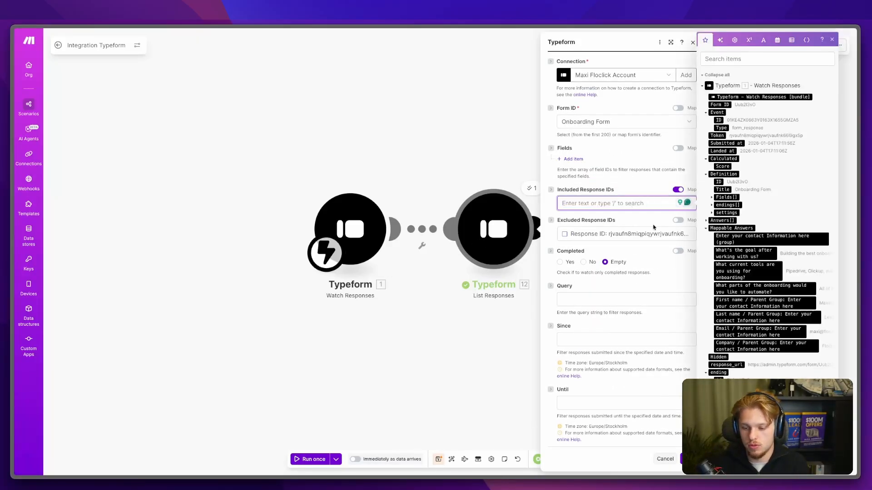
{"action": "left_click", "coordinate": [718, 136]}
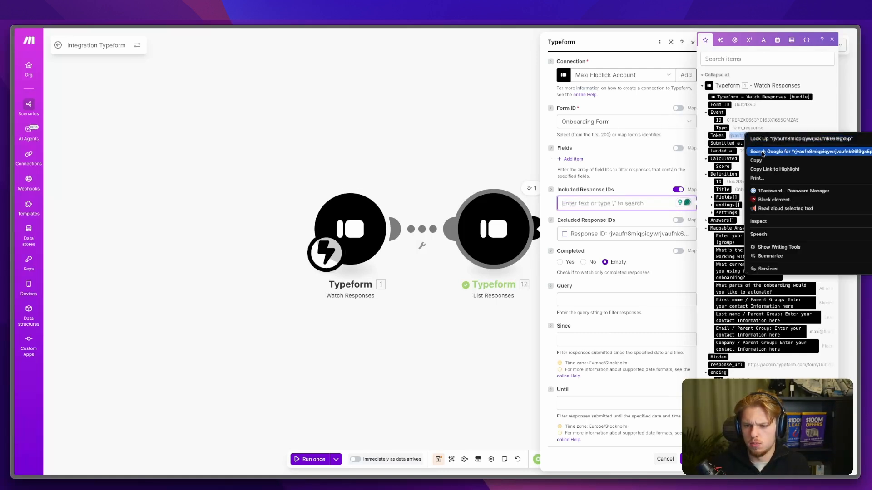
{"action": "key", "text": "ctrl+v"}
{"action": "key", "text": "ctrl+v"}
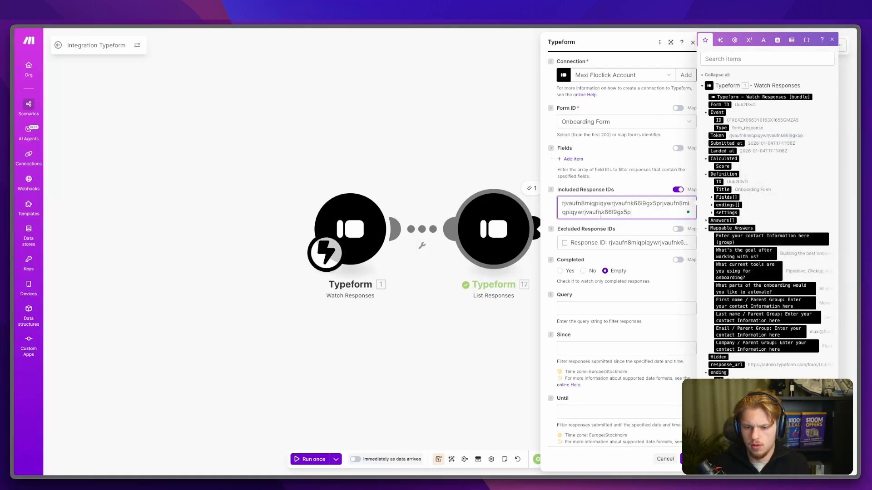
{"action": "key", "text": "ctrl+a"}
{"action": "key", "text": "BackSpace"}
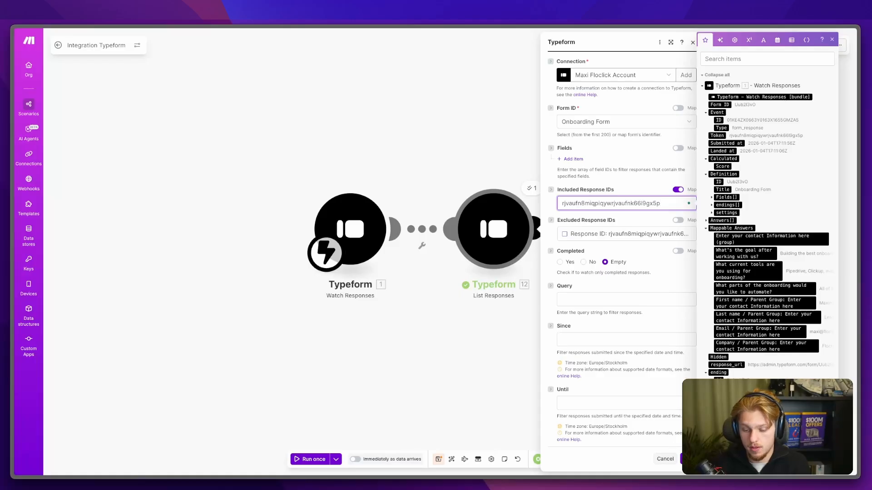
{"action": "left_click", "coordinate": [440, 255]}
Step: Delete the link between the Typeform modules and make List Responses the scenario's trigger
{"action": "right_click", "coordinate": [426, 234]}
{"action": "left_click", "coordinate": [441, 254]}
{"action": "left_click_drag", "start_coordinate": [330, 254], "coordinate": [495, 246]}
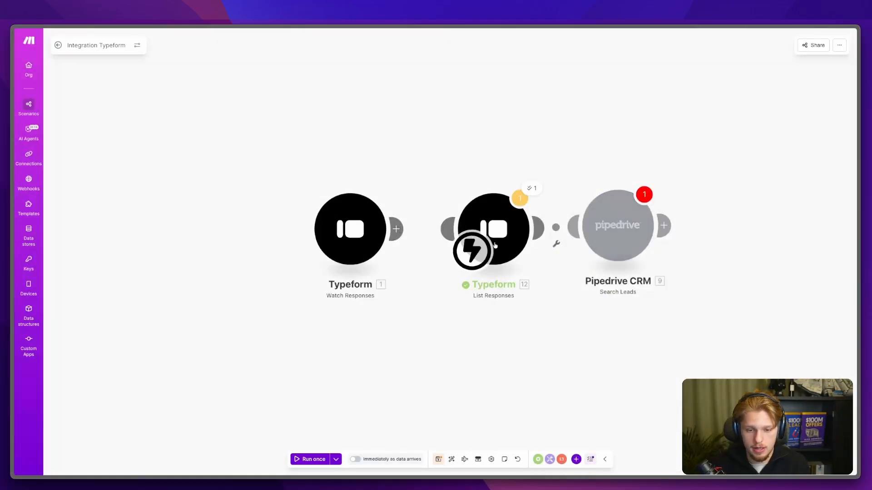
Step: Run List Responses alone, save despite the incomplete-module warning, and reload the scenario
{"action": "right_click", "coordinate": [495, 245]}
{"action": "left_click", "coordinate": [518, 234]}
{"action": "left_click", "coordinate": [554, 229]}
{"action": "left_click", "coordinate": [689, 119]}
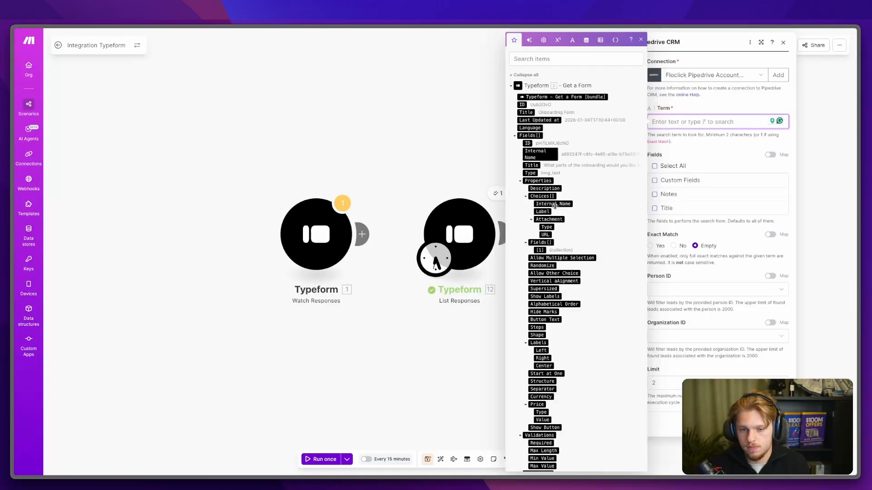
{"action": "scroll", "coordinate": [555, 208], "scroll_direction": "down", "scroll_amount": 3}
{"action": "scroll", "coordinate": [555, 208], "scroll_direction": "up", "scroll_amount": 10}
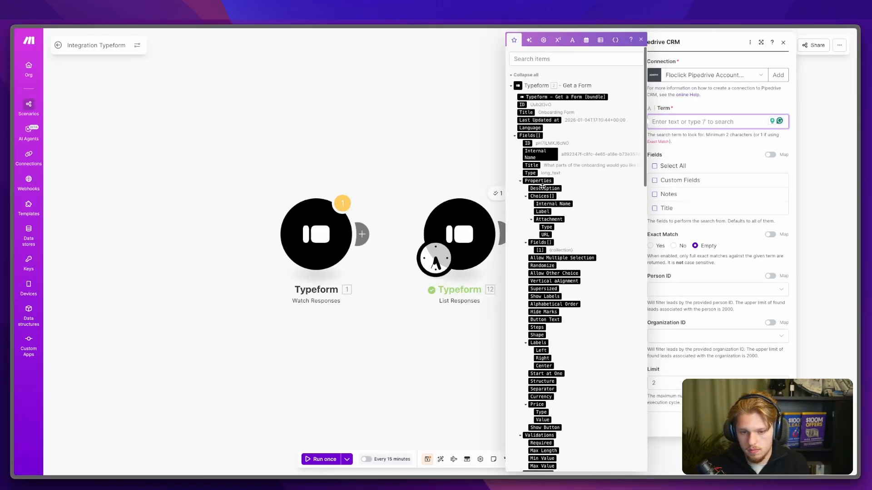
{"action": "left_click", "coordinate": [561, 418]}
{"action": "left_click", "coordinate": [426, 460]}
{"action": "left_click", "coordinate": [482, 280]}
{"action": "key", "text": "super+r"}
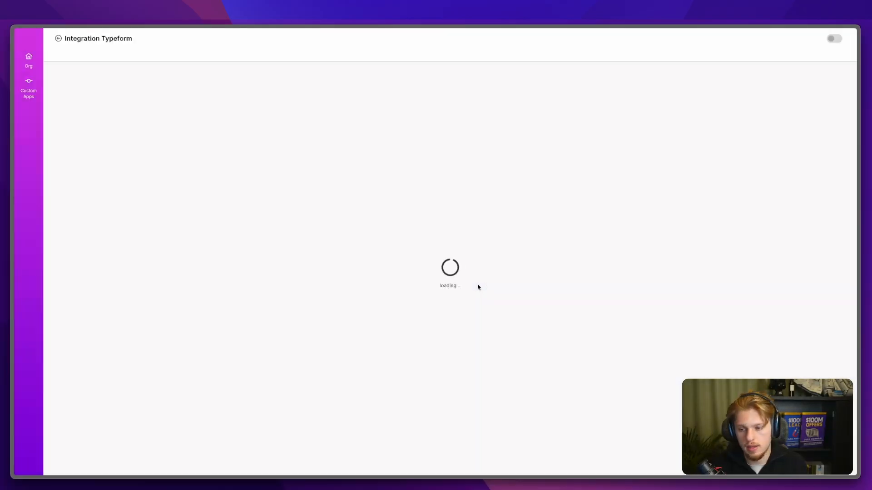
Step: Map the form's company answer into the Pipedrive Search Leads term and save
{"action": "left_click", "coordinate": [512, 225]}
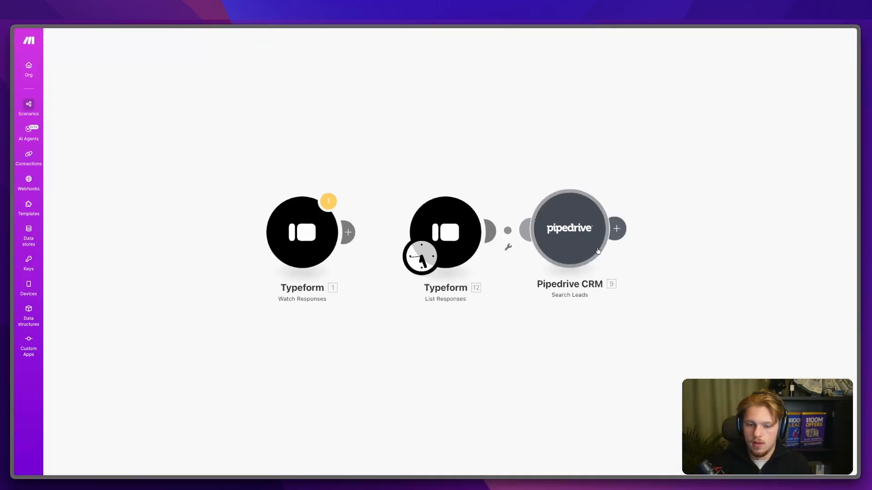
{"action": "left_click", "coordinate": [681, 122]}
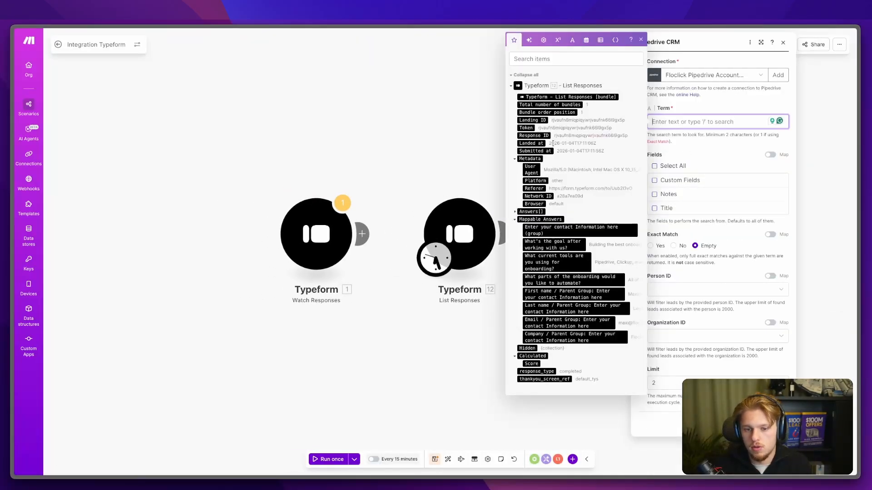
{"action": "left_click", "coordinate": [592, 337]}
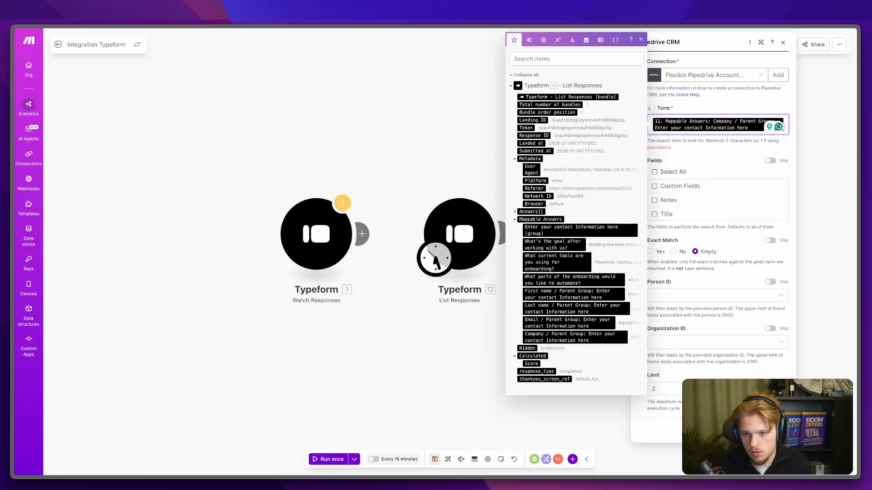
{"action": "left_click", "coordinate": [627, 436]}
{"action": "left_click", "coordinate": [435, 459]}
Step: Run the scenario once and inspect the found Floclick lead's details in the Search Leads output
{"action": "left_click", "coordinate": [330, 460]}
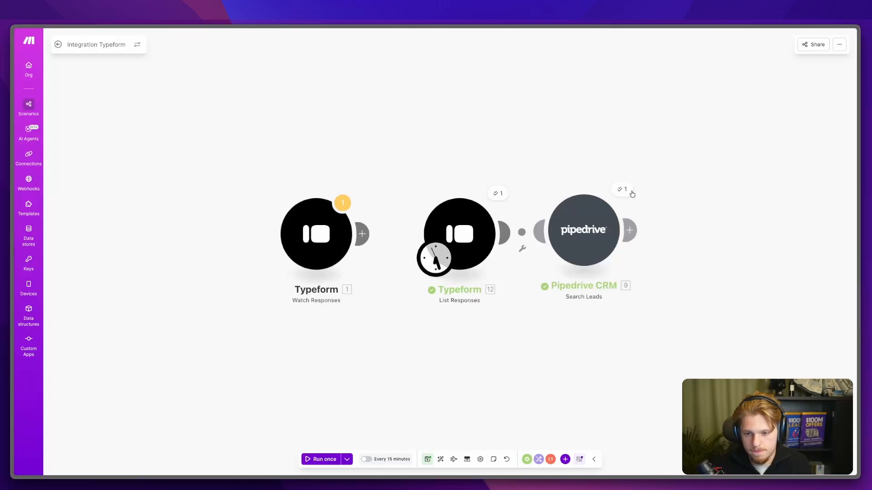
{"action": "left_click", "coordinate": [631, 193]}
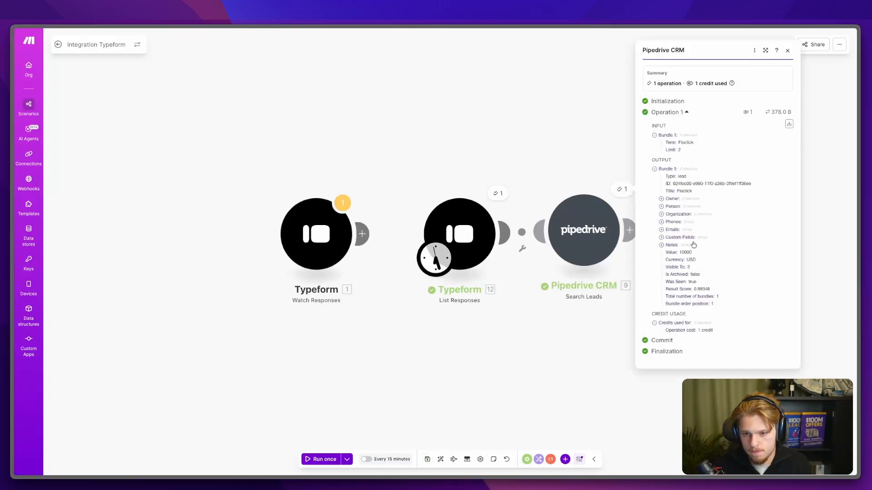
{"action": "left_click", "coordinate": [678, 200]}
{"action": "left_click", "coordinate": [671, 212]}
{"action": "left_click", "coordinate": [668, 230]}
{"action": "left_click", "coordinate": [667, 250]}
{"action": "left_click", "coordinate": [669, 265]}
{"action": "left_click", "coordinate": [669, 288]}
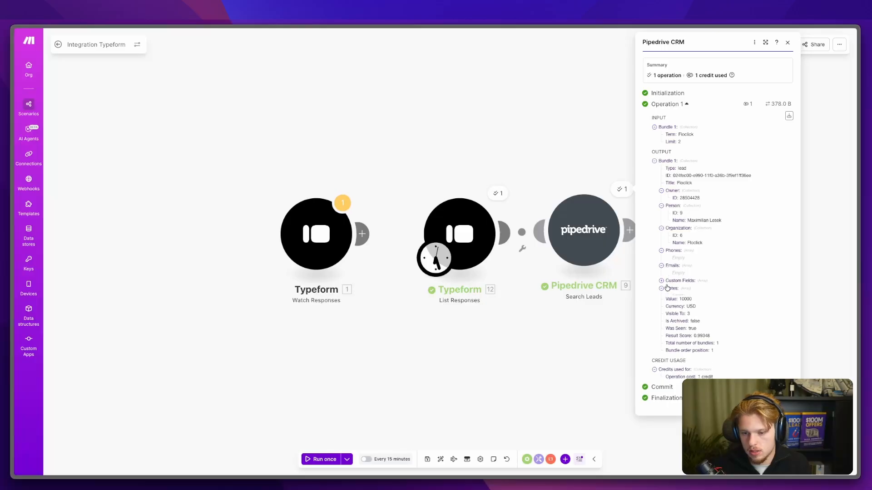
{"action": "left_click", "coordinate": [670, 281]}
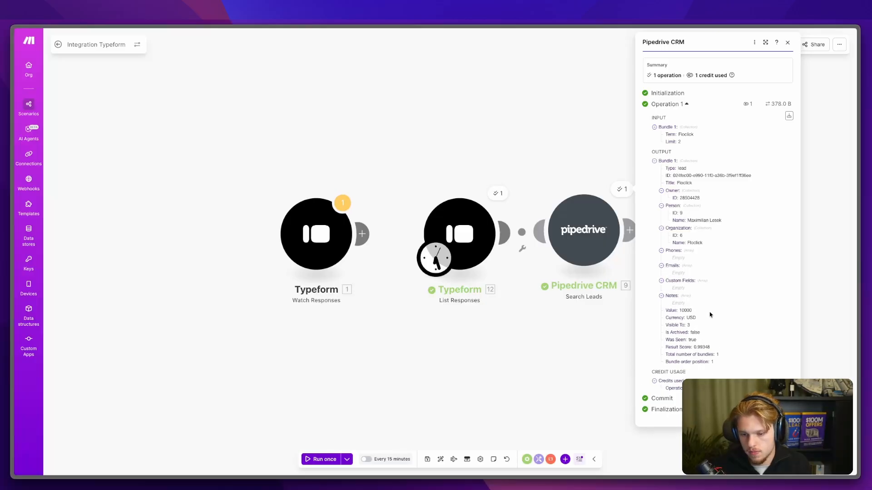
Step: Keep the trigger on List Responses after briefly relinking Watch Responses, then add a module after Pipedrive
{"action": "left_click_drag", "start_coordinate": [549, 343], "coordinate": [505, 355]}
{"action": "left_click_drag", "start_coordinate": [319, 245], "coordinate": [384, 247]}
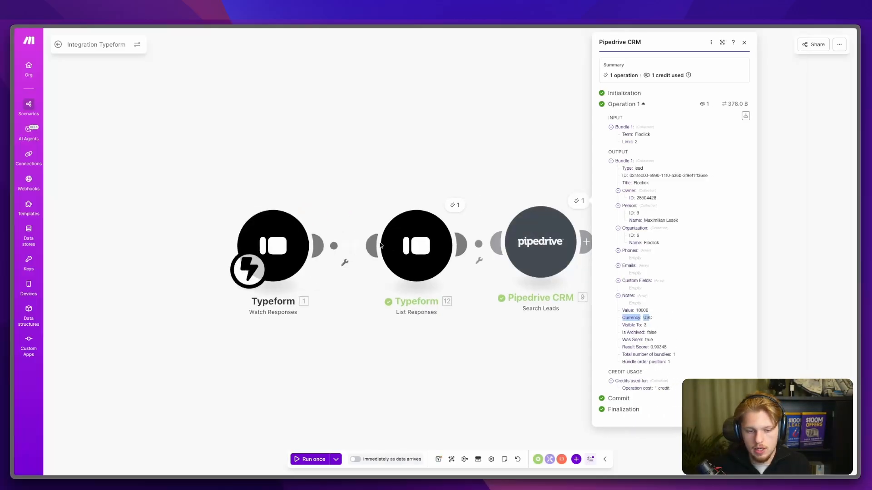
{"action": "right_click", "coordinate": [352, 249]}
{"action": "left_click", "coordinate": [366, 271]}
{"action": "left_click_drag", "start_coordinate": [250, 270], "coordinate": [392, 272]}
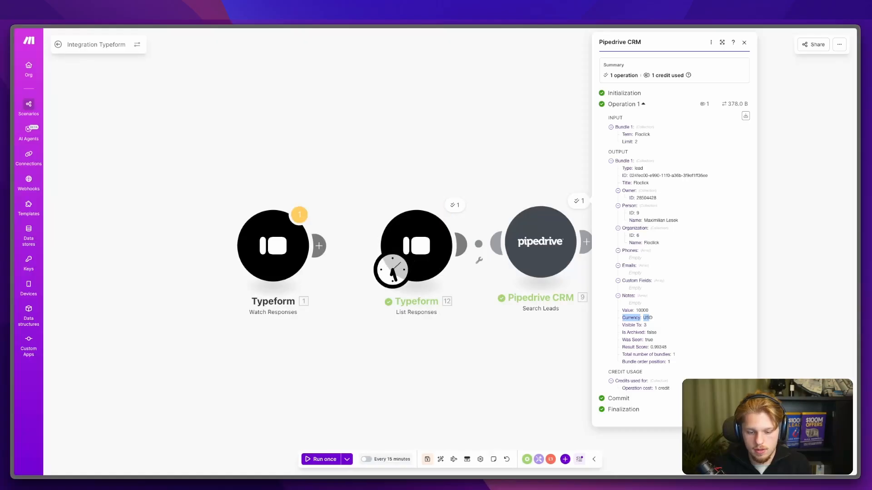
{"action": "left_click", "coordinate": [429, 459]}
{"action": "left_click", "coordinate": [551, 244]}
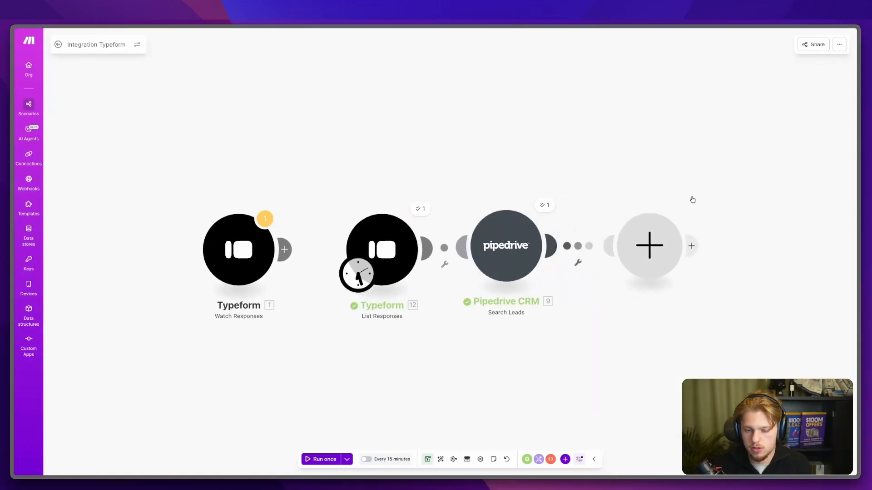
Step: Add a Pipedrive Update a Lead step with the found lead's ID as Lead ID
{"action": "left_click", "coordinate": [711, 199]}
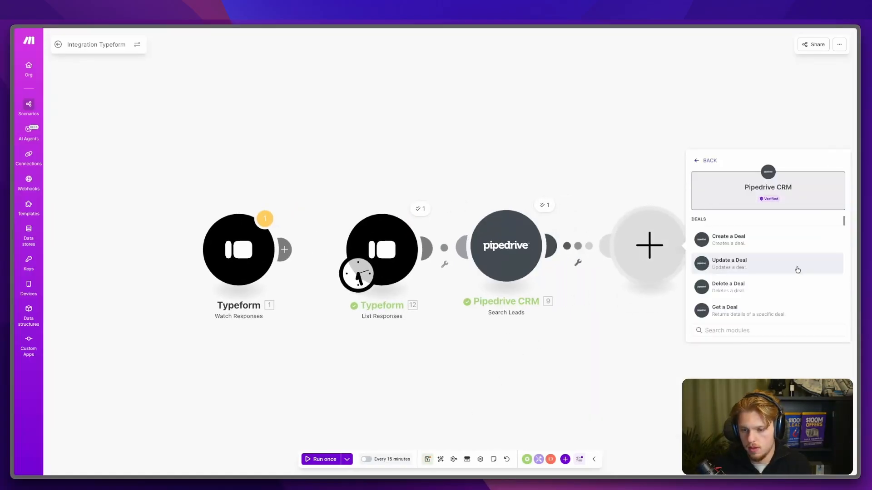
{"action": "scroll", "coordinate": [797, 268], "scroll_direction": "down", "scroll_amount": 3}
{"action": "type", "text": "upda"}
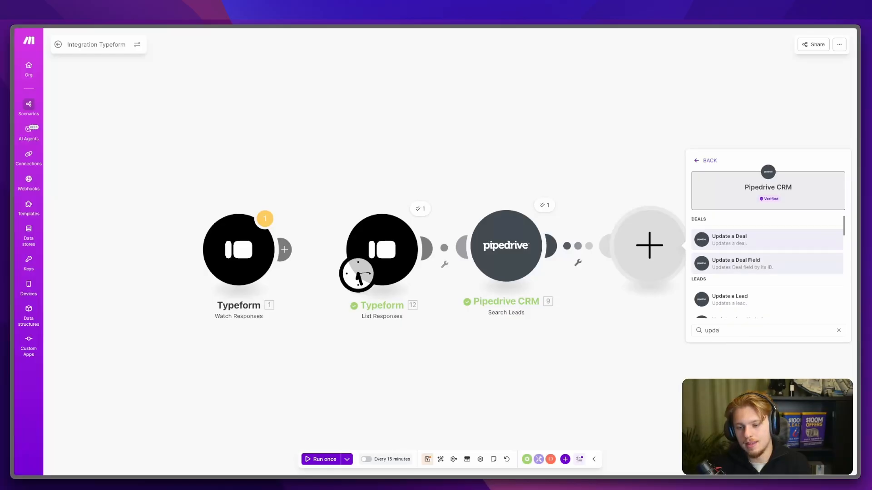
{"action": "left_click", "coordinate": [730, 296]}
{"action": "left_click", "coordinate": [749, 240]}
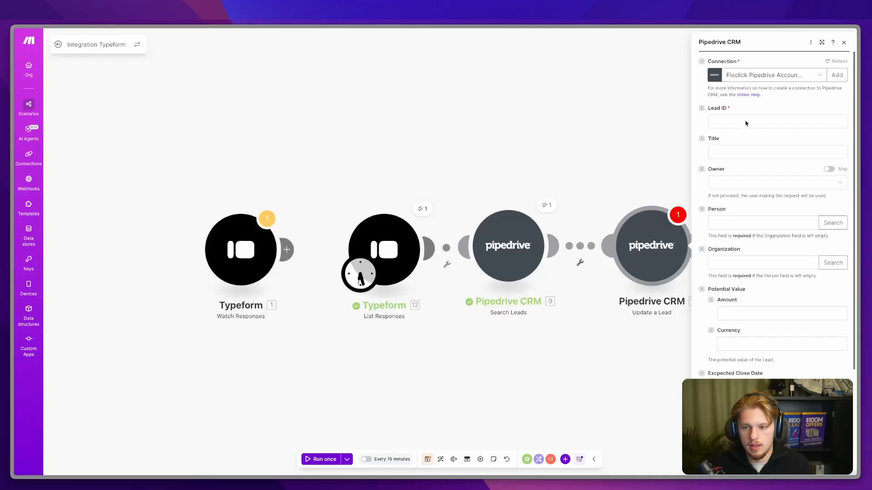
{"action": "left_click", "coordinate": [743, 122]}
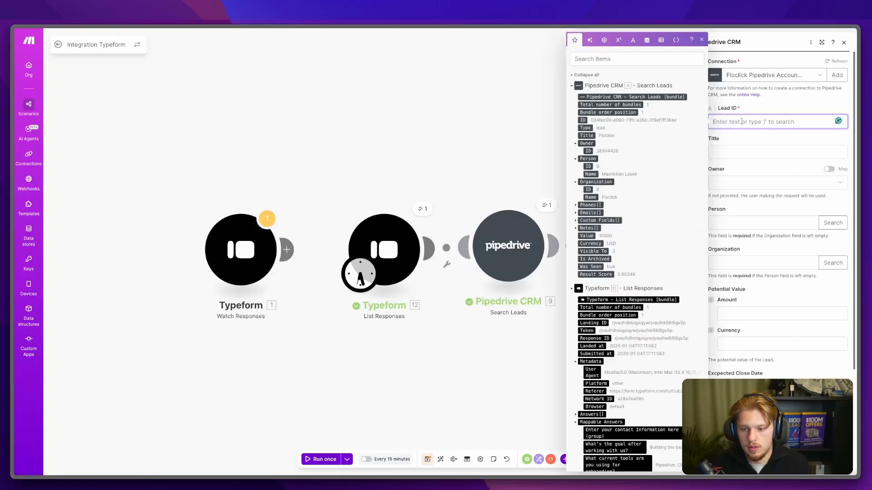
{"action": "double_click", "coordinate": [583, 120]}
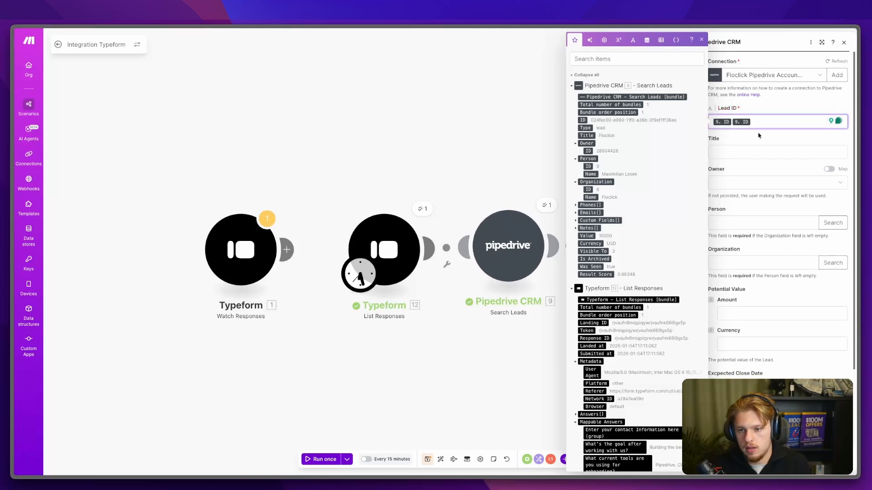
{"action": "left_click", "coordinate": [762, 177]}
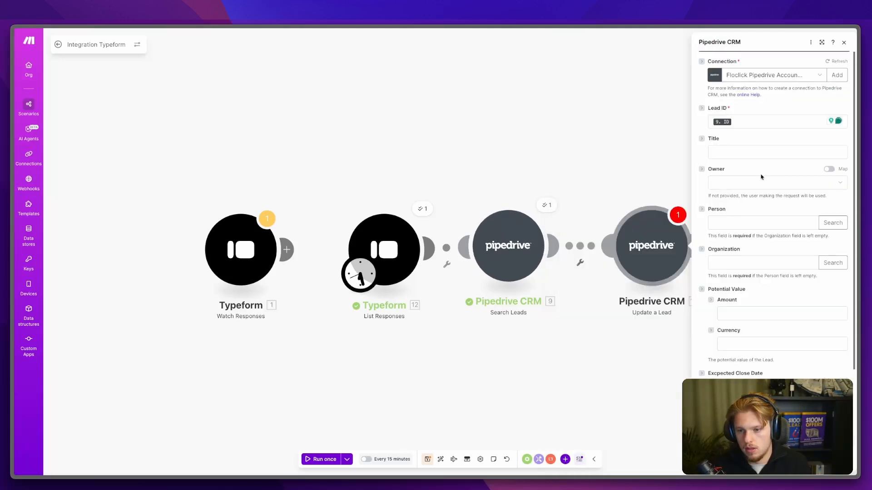
Step: Review the Update a Lead owner and visibility options, then close its settings
{"action": "left_click", "coordinate": [800, 187]}
{"action": "scroll", "coordinate": [734, 303], "scroll_direction": "down", "scroll_amount": 3}
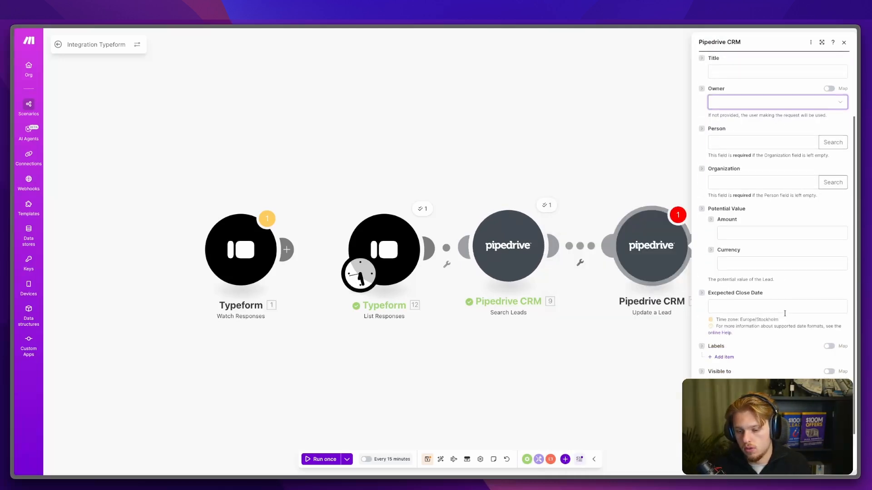
{"action": "left_click", "coordinate": [739, 372]}
{"action": "scroll", "coordinate": [741, 373], "scroll_direction": "up", "scroll_amount": 1}
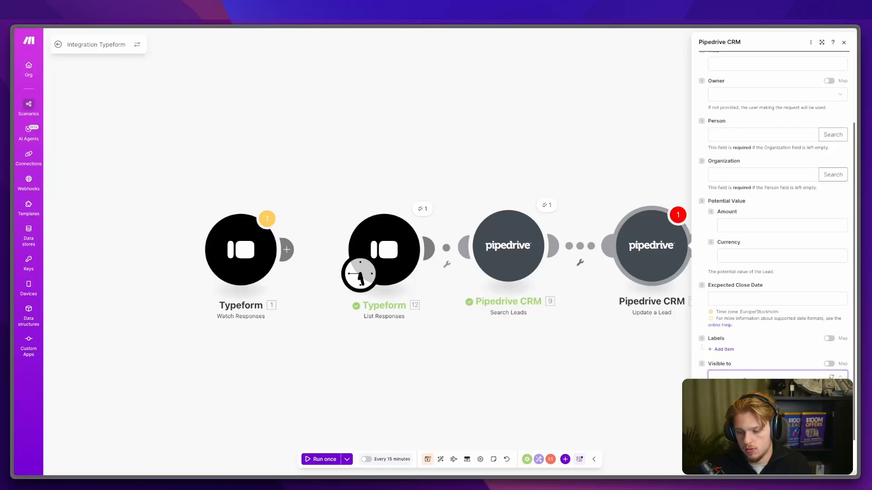
{"action": "scroll", "coordinate": [772, 204], "scroll_direction": "up", "scroll_amount": 3}
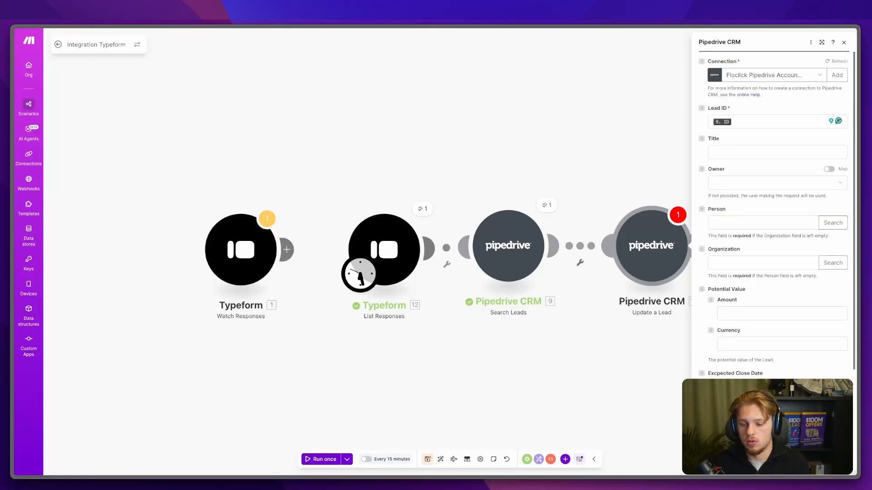
{"action": "key", "text": "Escape"}
Step: Check the found lead's Notes in the Search Leads output, then delete the Update a Lead module
{"action": "left_click", "coordinate": [546, 205]}
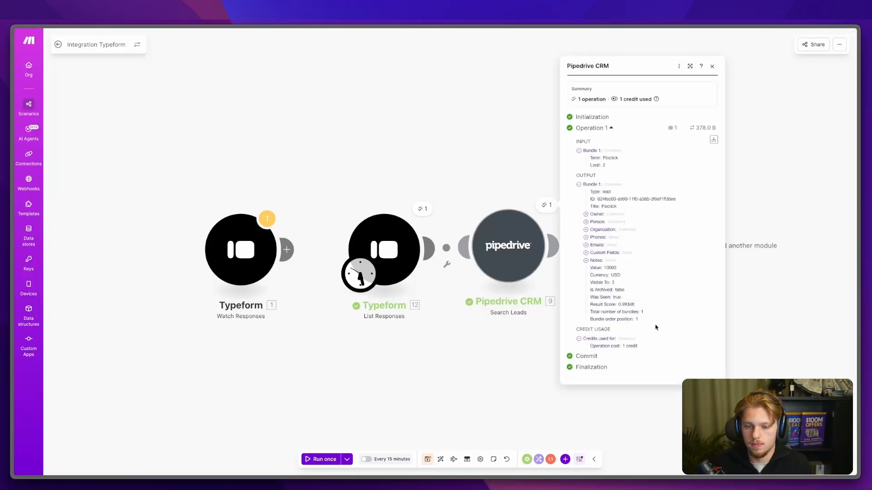
{"action": "left_click", "coordinate": [600, 262]}
{"action": "left_click_drag", "start_coordinate": [613, 300], "coordinate": [646, 320]}
{"action": "left_click", "coordinate": [737, 321]}
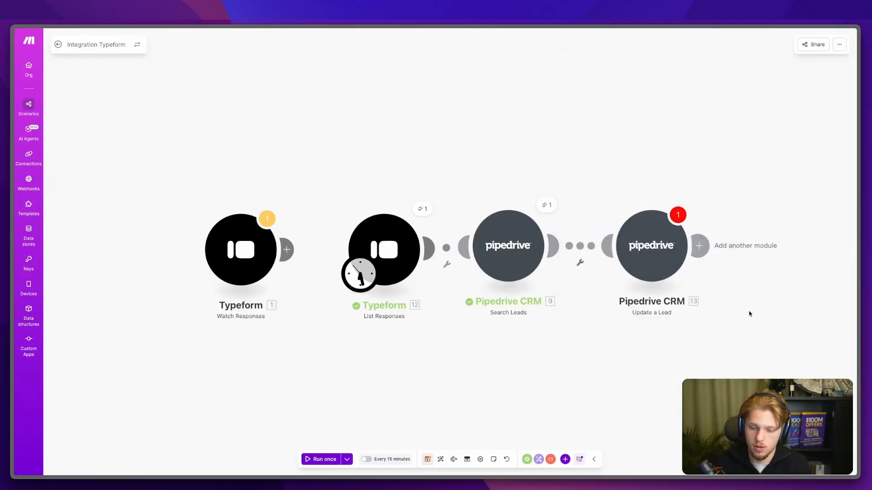
{"action": "right_click", "coordinate": [638, 233]}
{"action": "left_click", "coordinate": [682, 321]}
Step: Add a ClickUp Create a Task module using the W-Designed connection and FloClick workspace
{"action": "left_click", "coordinate": [554, 246]}
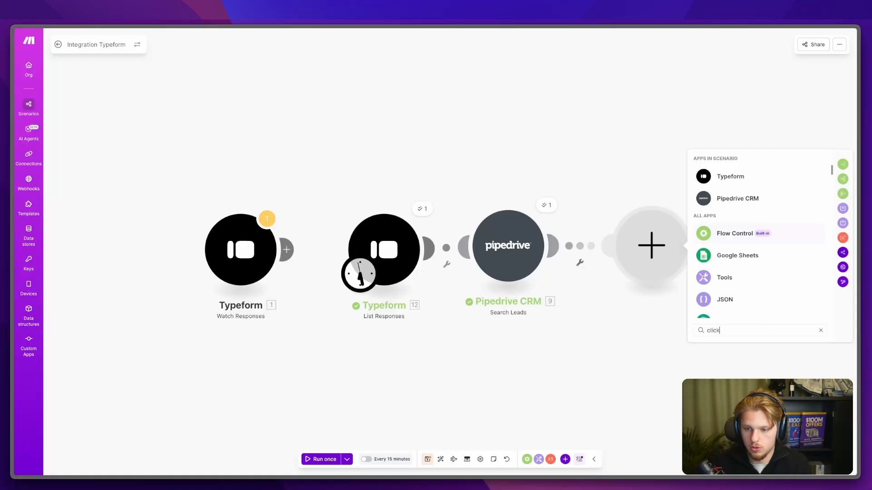
{"action": "left_click", "coordinate": [745, 168]}
{"action": "left_click", "coordinate": [749, 237]}
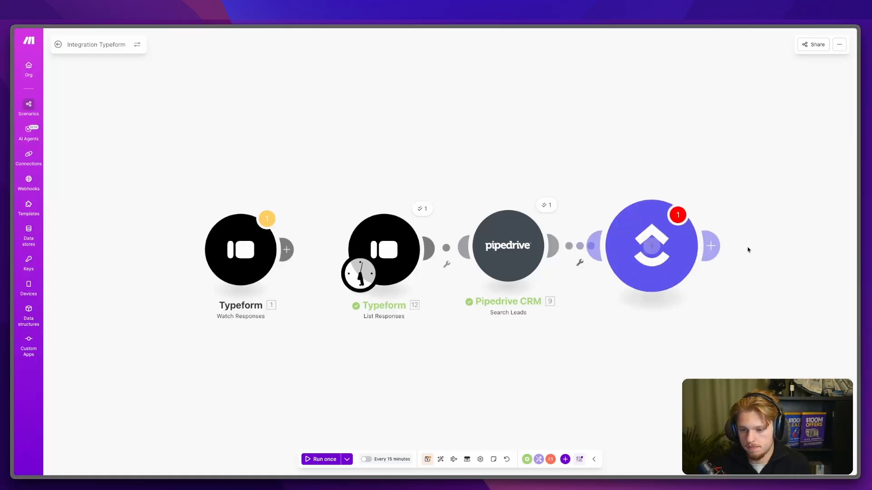
{"action": "left_click", "coordinate": [775, 225]}
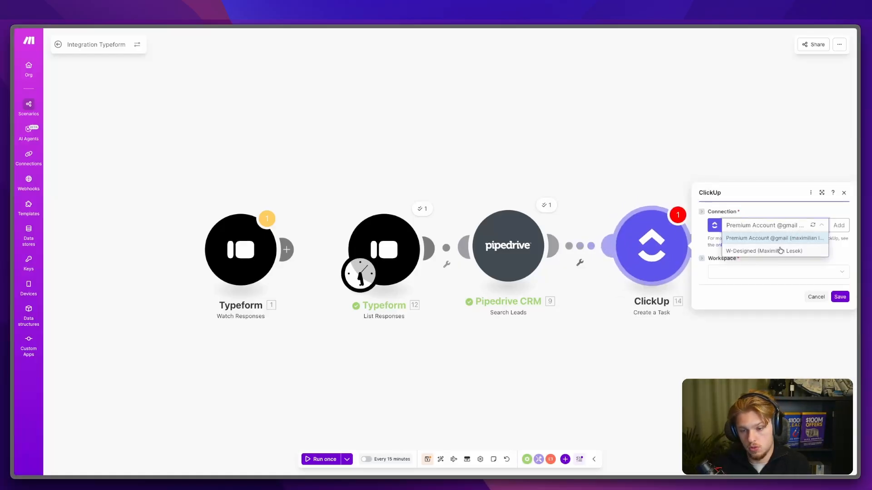
{"action": "left_click", "coordinate": [780, 250]}
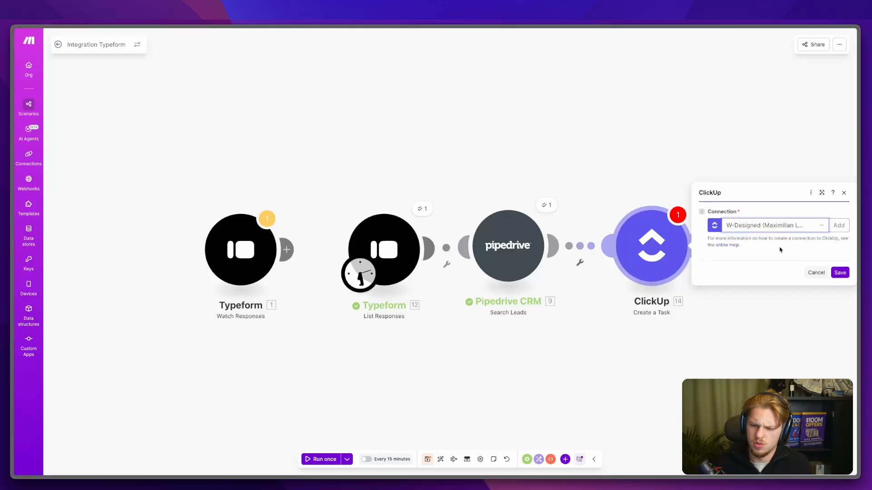
{"action": "left_click", "coordinate": [741, 272]}
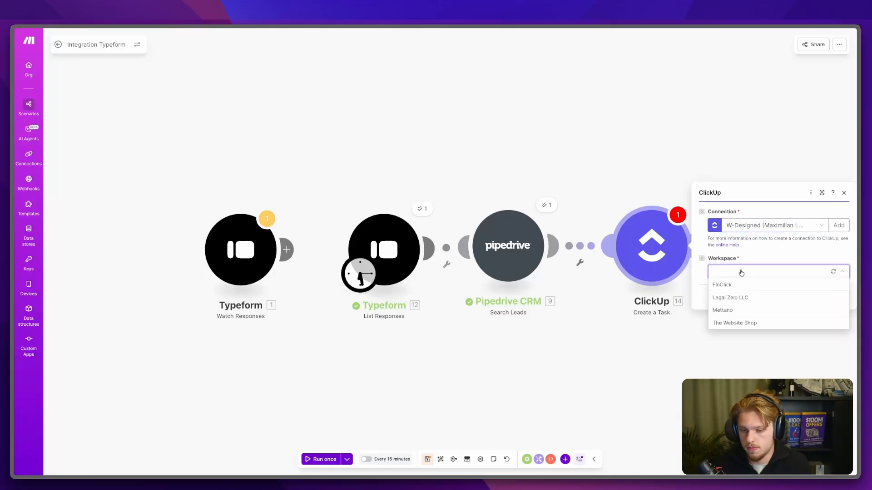
{"action": "left_click", "coordinate": [740, 287]}
Step: Put the task in Floclick - Youtube > Project Management > Business Audit, named by the lead's Title
{"action": "left_click", "coordinate": [740, 287]}
{"action": "left_click", "coordinate": [734, 377]}
{"action": "left_click", "coordinate": [738, 317]}
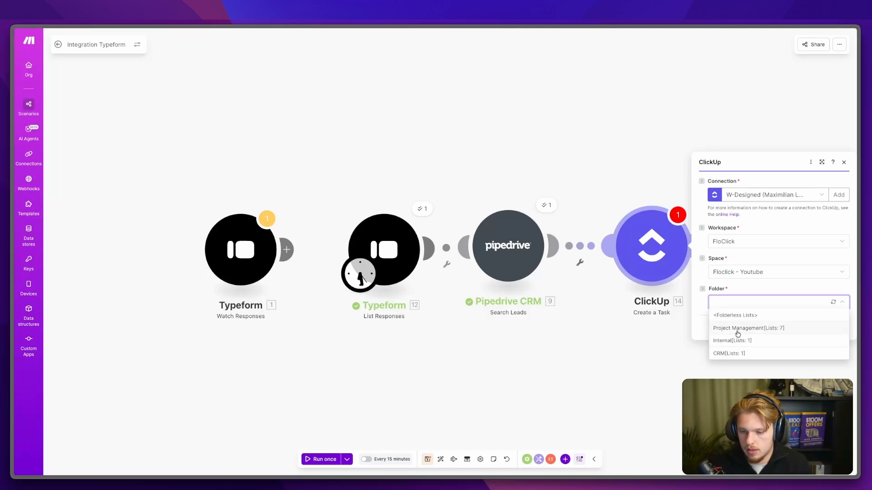
{"action": "left_click", "coordinate": [737, 328]}
{"action": "left_click", "coordinate": [738, 323]}
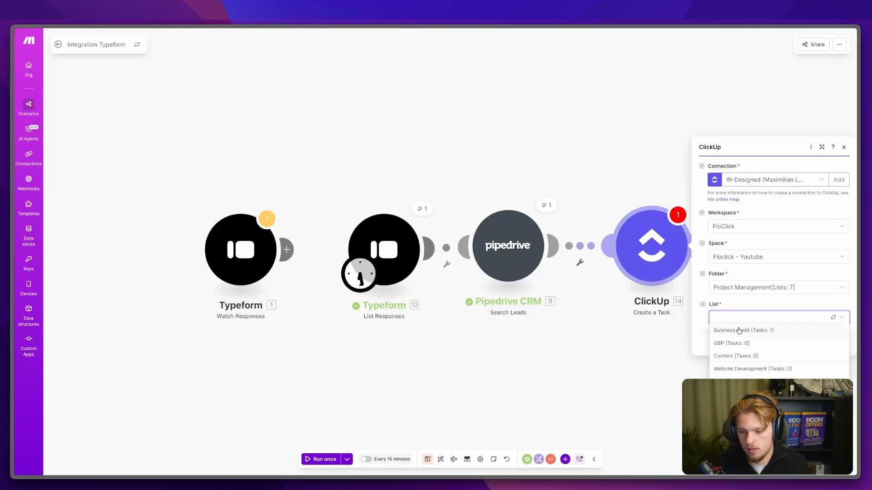
{"action": "left_click", "coordinate": [740, 330]}
{"action": "left_click", "coordinate": [753, 262]}
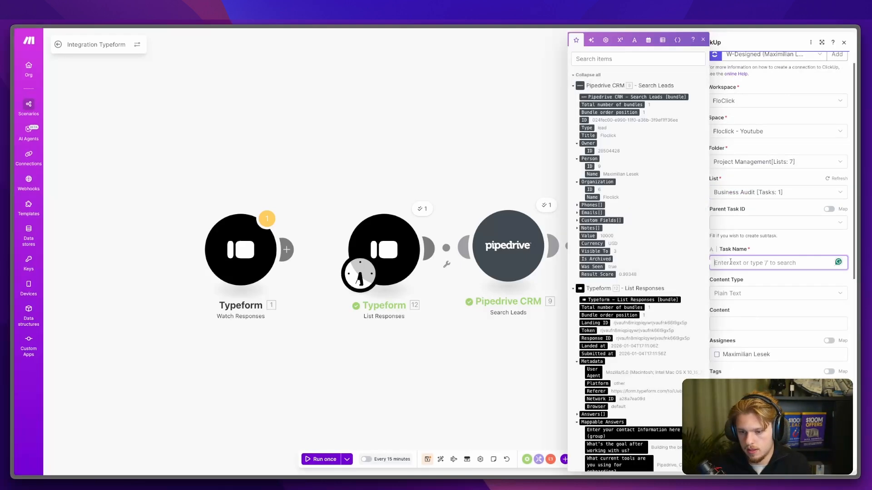
{"action": "left_click", "coordinate": [588, 135]}
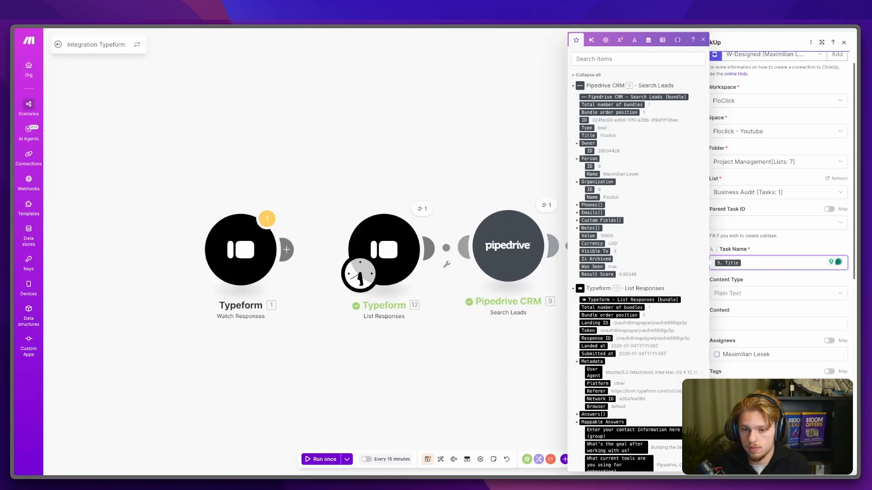
Step: Assign the listed team member to the first ClickUp task
{"action": "left_click", "coordinate": [834, 460]}
{"action": "left_click", "coordinate": [652, 245]}
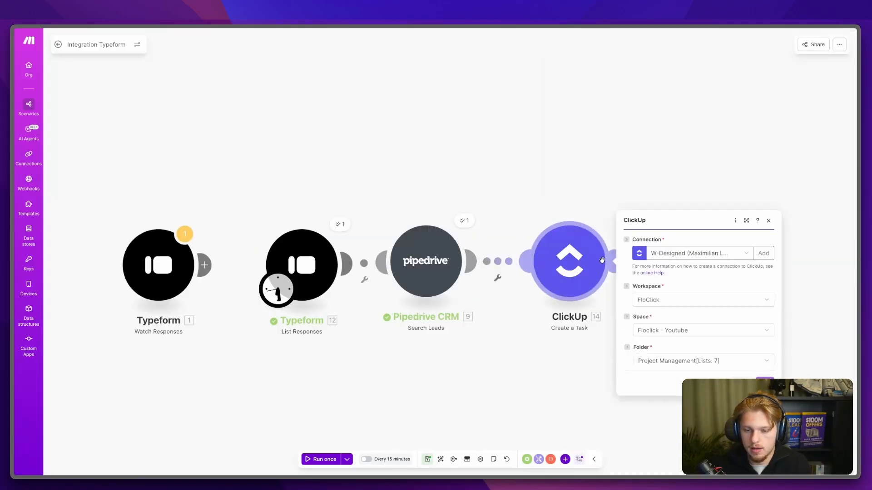
{"action": "left_click", "coordinate": [641, 165]}
{"action": "scroll", "coordinate": [651, 158], "scroll_direction": "down", "scroll_amount": 3}
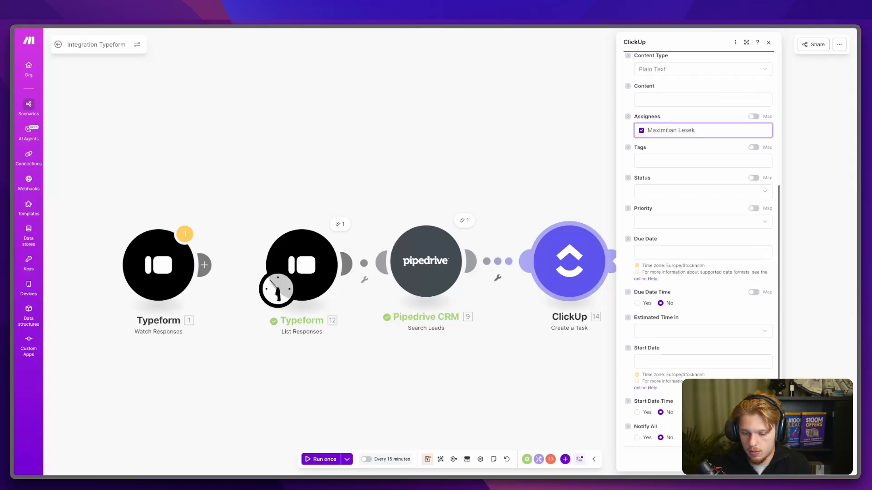
{"action": "left_click", "coordinate": [759, 460]}
Step: Add a second ClickUp Create a Task in FloClick > Floclick - Youtube > CRM > Active Client list
{"action": "left_click", "coordinate": [616, 261]}
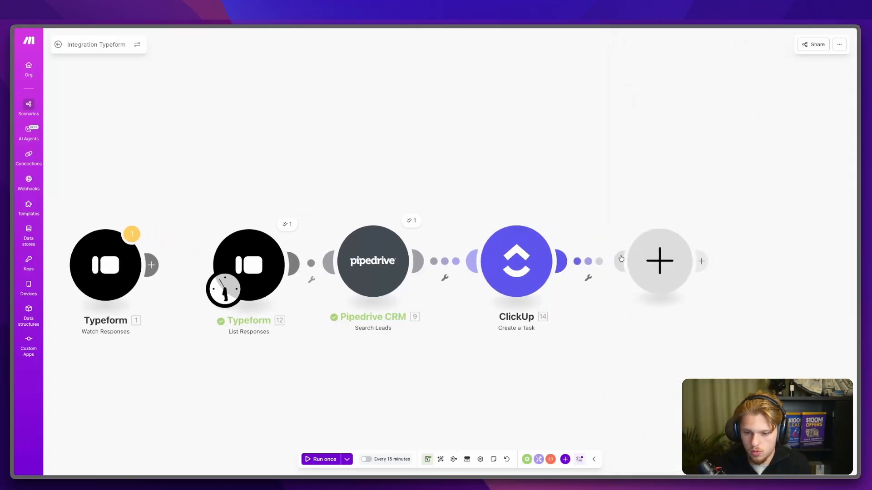
{"action": "left_click", "coordinate": [721, 232]}
{"action": "type", "text": "cr"}
{"action": "left_click", "coordinate": [724, 252]}
{"action": "left_click", "coordinate": [735, 287]}
{"action": "left_click", "coordinate": [736, 301]}
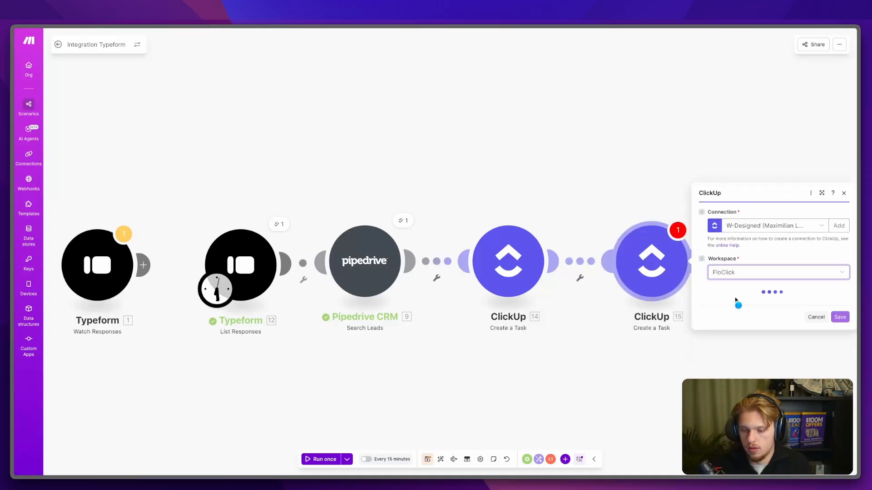
{"action": "left_click", "coordinate": [731, 304]}
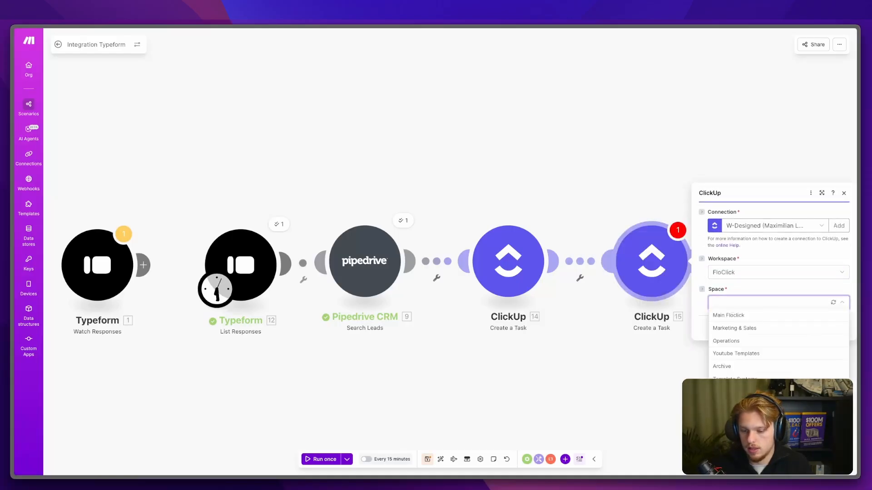
{"action": "left_click", "coordinate": [735, 392]}
{"action": "left_click", "coordinate": [740, 318]}
{"action": "left_click", "coordinate": [750, 353]}
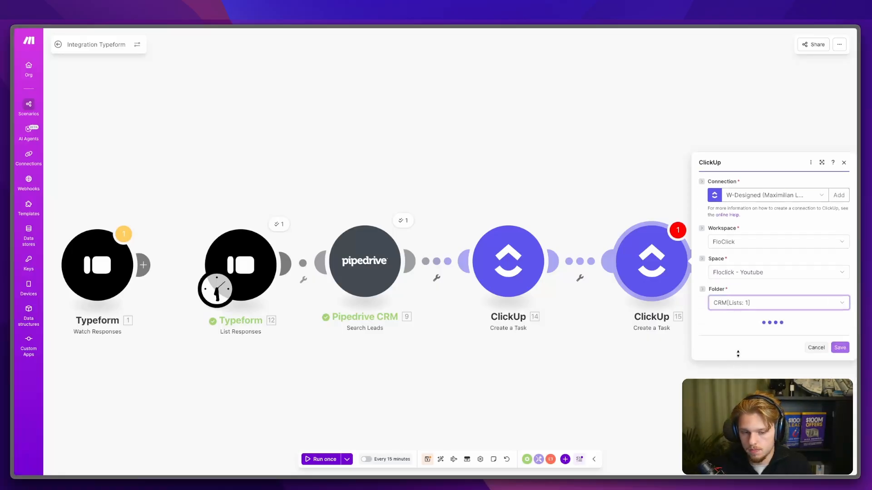
{"action": "left_click", "coordinate": [740, 336]}
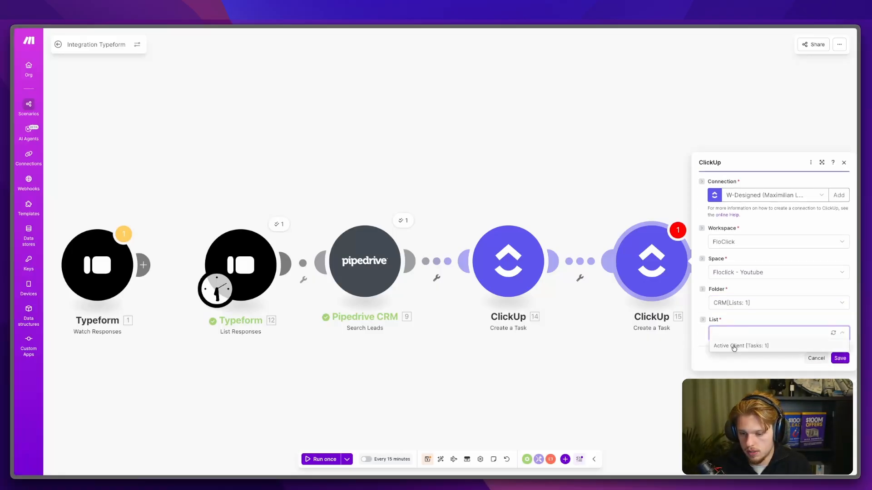
{"action": "left_click", "coordinate": [734, 346]}
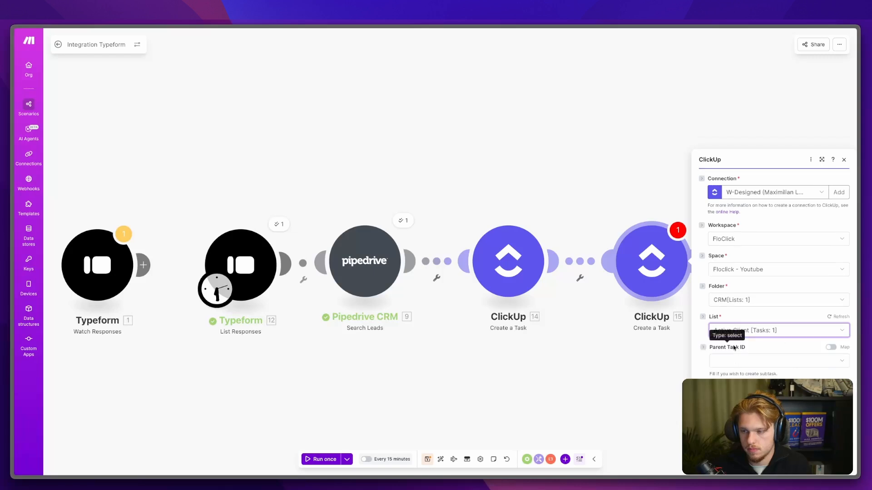
Step: Name the second task with the lead's Title and assign the listed team member
{"action": "left_click", "coordinate": [732, 241]}
{"action": "scroll", "coordinate": [732, 241], "scroll_direction": "down", "scroll_amount": 2}
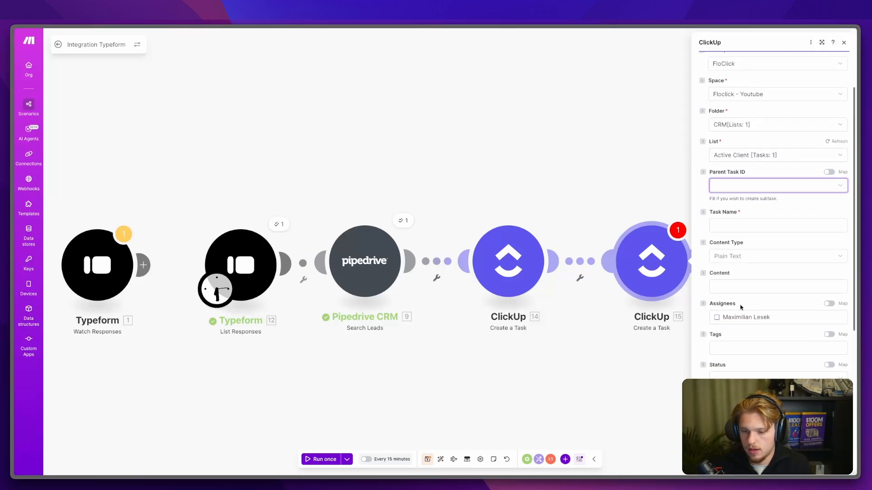
{"action": "left_click", "coordinate": [736, 219]}
{"action": "scroll", "coordinate": [588, 271], "scroll_direction": "down", "scroll_amount": 10}
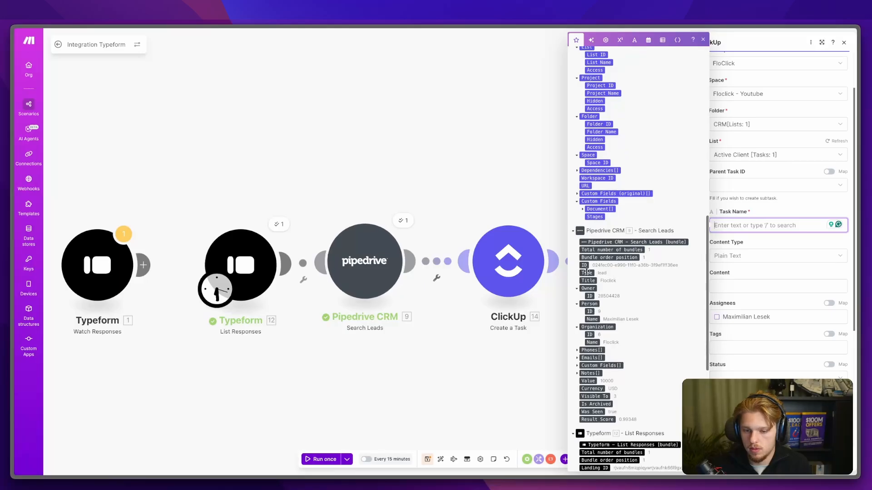
{"action": "left_click", "coordinate": [588, 281]}
{"action": "left_click", "coordinate": [751, 299]}
{"action": "left_click", "coordinate": [721, 313]}
{"action": "scroll", "coordinate": [754, 360], "scroll_direction": "down", "scroll_amount": 3}
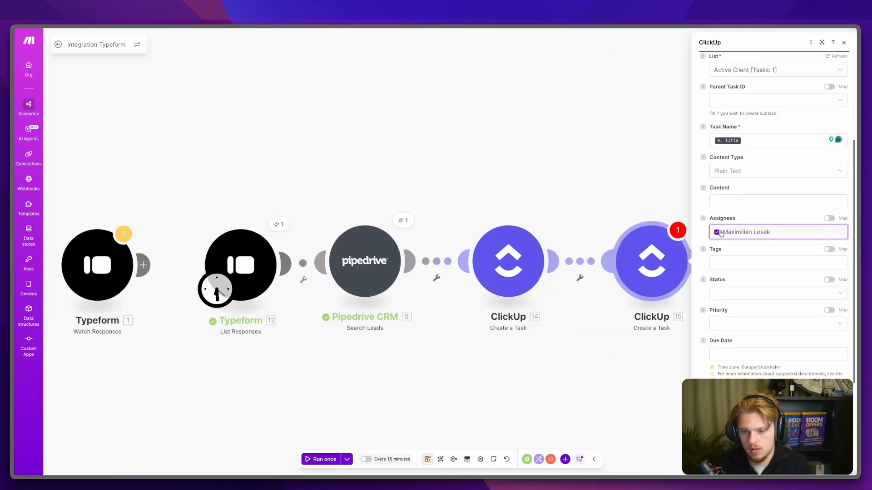
{"action": "scroll", "coordinate": [734, 264], "scroll_direction": "down", "scroll_amount": 2}
Step: Set the second task's status to active client, leaving priority empty
{"action": "left_click", "coordinate": [736, 209]}
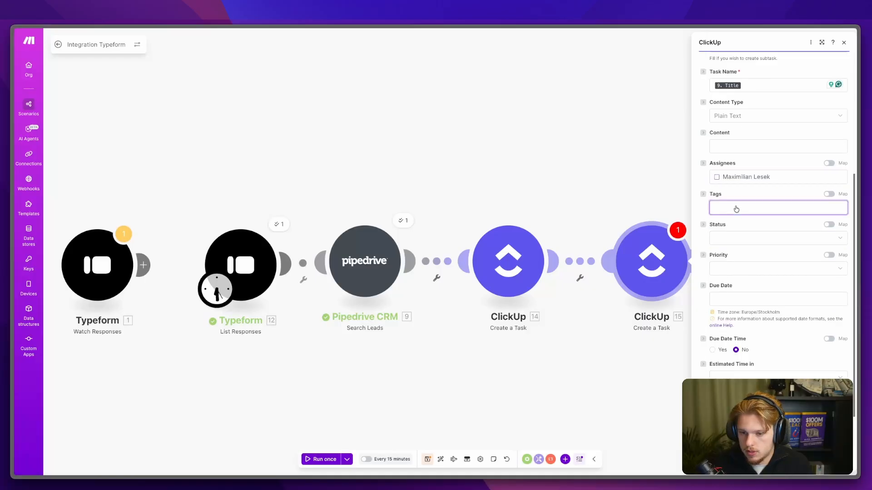
{"action": "left_click", "coordinate": [739, 241]}
{"action": "left_click", "coordinate": [736, 285]}
{"action": "scroll", "coordinate": [735, 287], "scroll_direction": "down", "scroll_amount": 2}
{"action": "left_click", "coordinate": [735, 225]}
{"action": "left_click", "coordinate": [735, 230]}
Step: Set the second task's due date to addDays( now ; 2 ) and save the scenario
{"action": "left_click", "coordinate": [734, 251]}
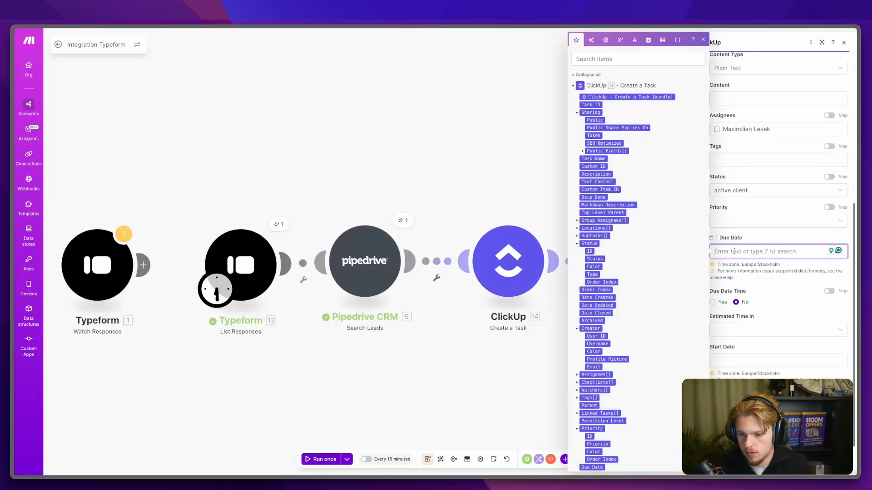
{"action": "left_click", "coordinate": [764, 235]}
{"action": "left_click", "coordinate": [753, 250]}
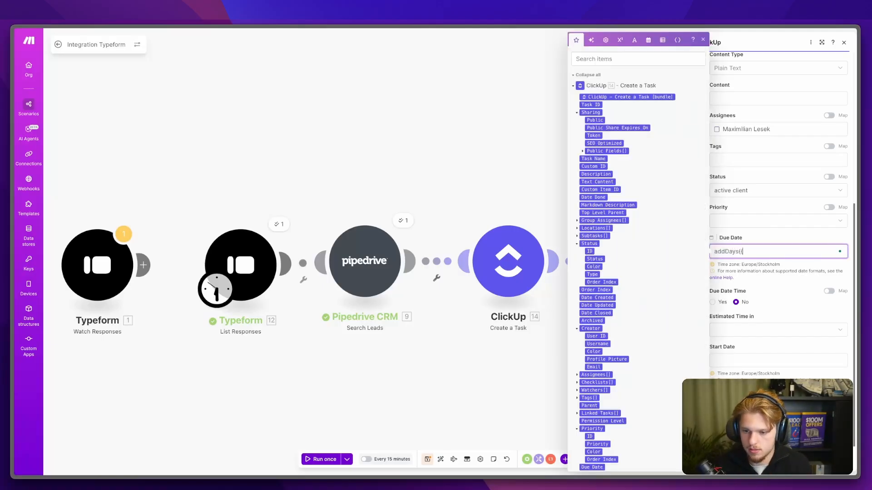
{"action": "type", "text": "addDays( now ; 2 "}
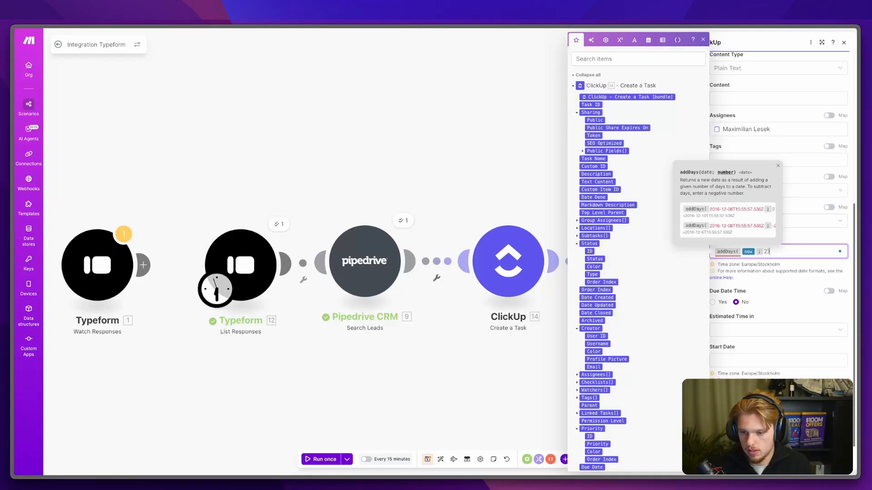
{"action": "type", "text": ")"}
{"action": "left_click", "coordinate": [777, 233]}
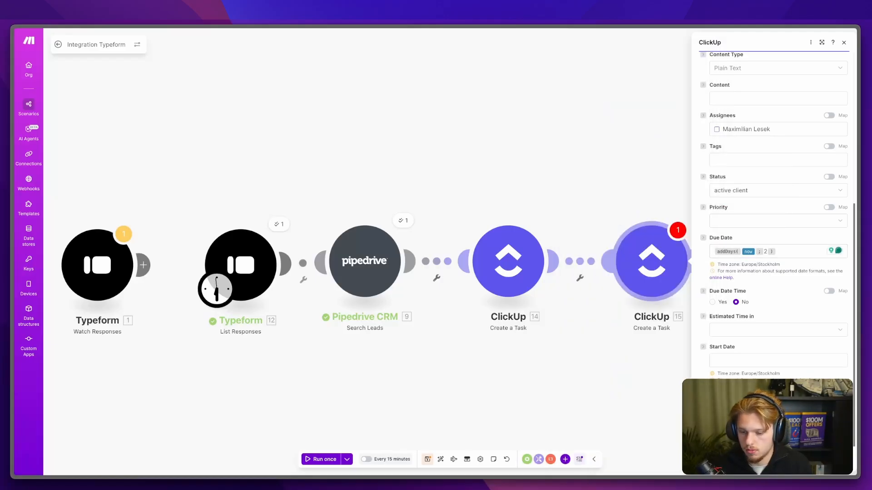
{"action": "left_click", "coordinate": [834, 461]}
{"action": "left_click", "coordinate": [427, 460]}
Step: Review the second ClickUp task's settings once more and save the scenario
{"action": "left_click", "coordinate": [651, 261]}
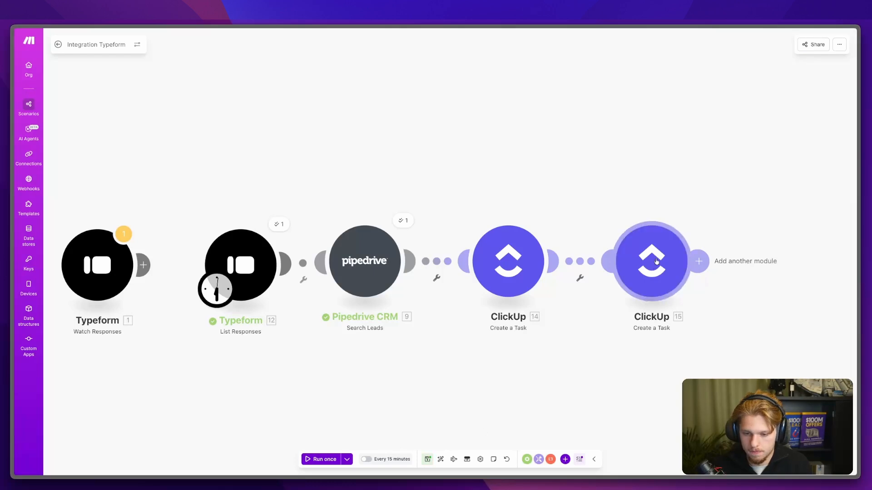
{"action": "scroll", "coordinate": [749, 316], "scroll_direction": "down", "scroll_amount": 10}
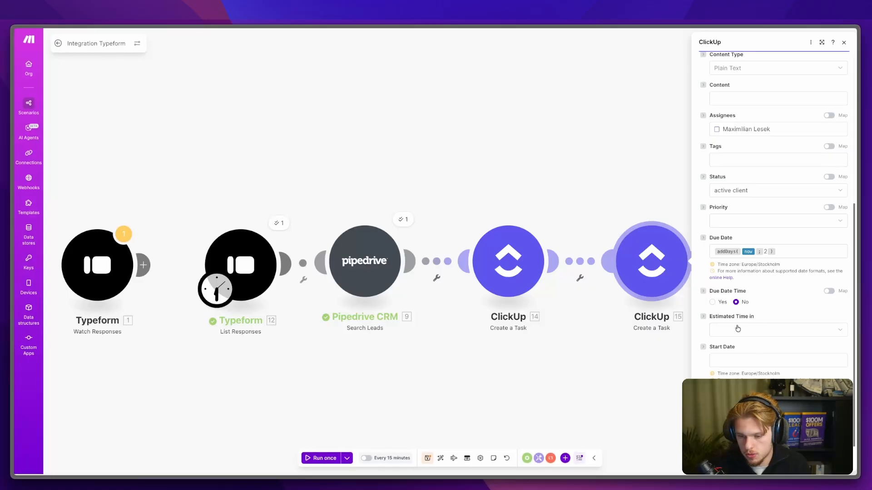
{"action": "scroll", "coordinate": [767, 322], "scroll_direction": "up", "scroll_amount": 4}
{"action": "scroll", "coordinate": [772, 321], "scroll_direction": "down", "scroll_amount": 3}
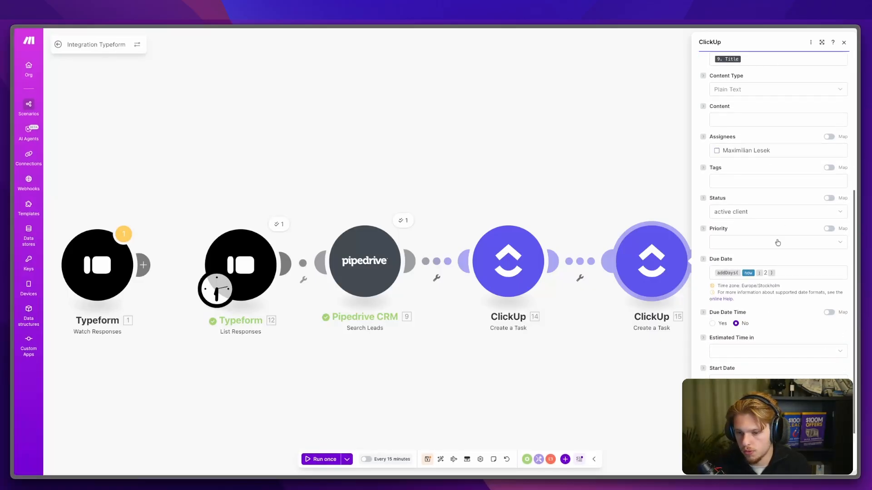
{"action": "scroll", "coordinate": [768, 291], "scroll_direction": "up", "scroll_amount": 3}
{"action": "scroll", "coordinate": [762, 283], "scroll_direction": "down", "scroll_amount": 2}
{"action": "scroll", "coordinate": [761, 318], "scroll_direction": "up", "scroll_amount": 5}
{"action": "left_click", "coordinate": [834, 463]}
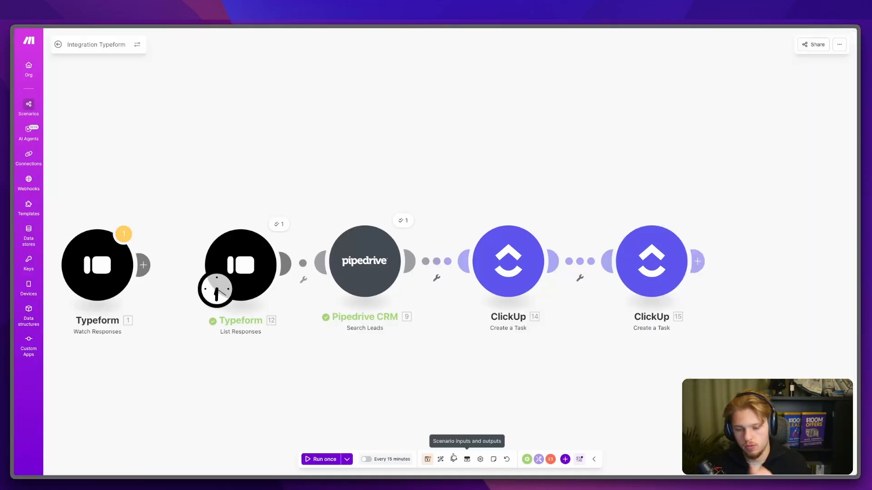
{"action": "left_click", "coordinate": [427, 460]}
Step: Add a ClickUp 'Edit a Task with Custom Fields' module after the last ClickUp step
{"action": "left_click", "coordinate": [698, 260]}
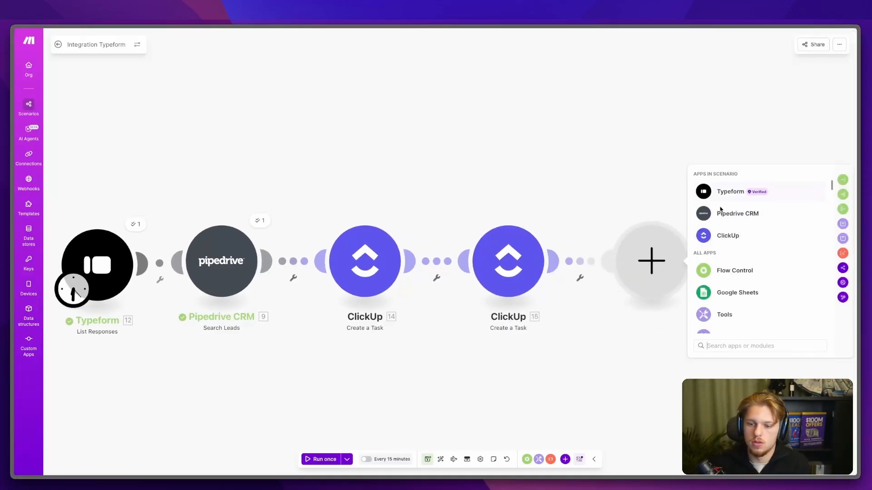
{"action": "left_click", "coordinate": [722, 234]}
{"action": "type", "text": "update"}
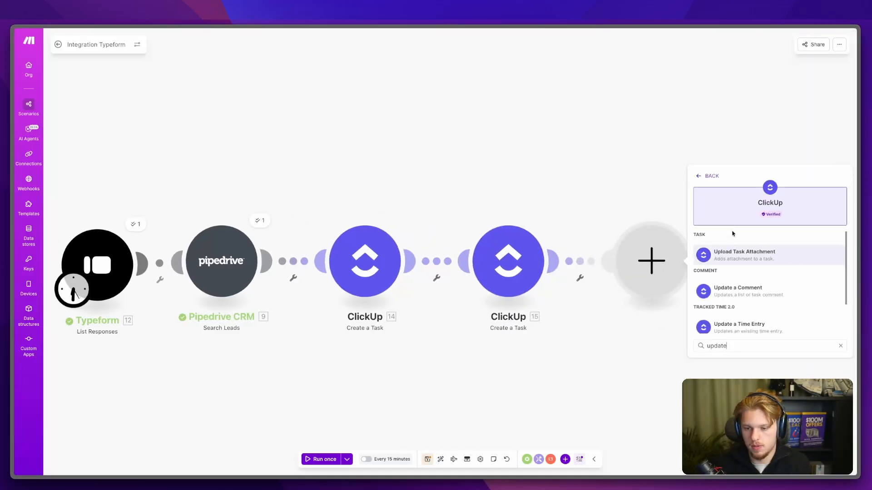
{"action": "key", "text": "BackSpace"}
{"action": "key", "text": "BackSpace"}
{"action": "key", "text": "BackSpace"}
{"action": "key", "text": "BackSpace"}
{"action": "key", "text": "BackSpace"}
{"action": "key", "text": "BackSpace"}
{"action": "type", "text": "edi"}
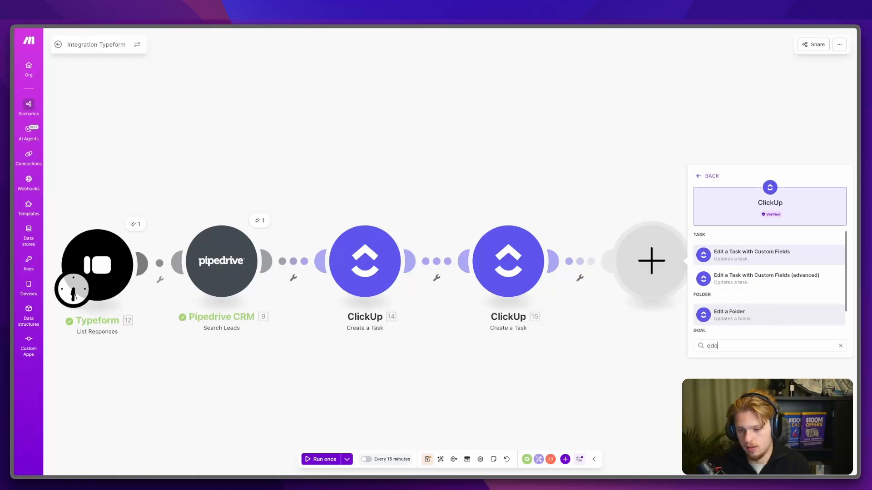
{"action": "left_click", "coordinate": [757, 258]}
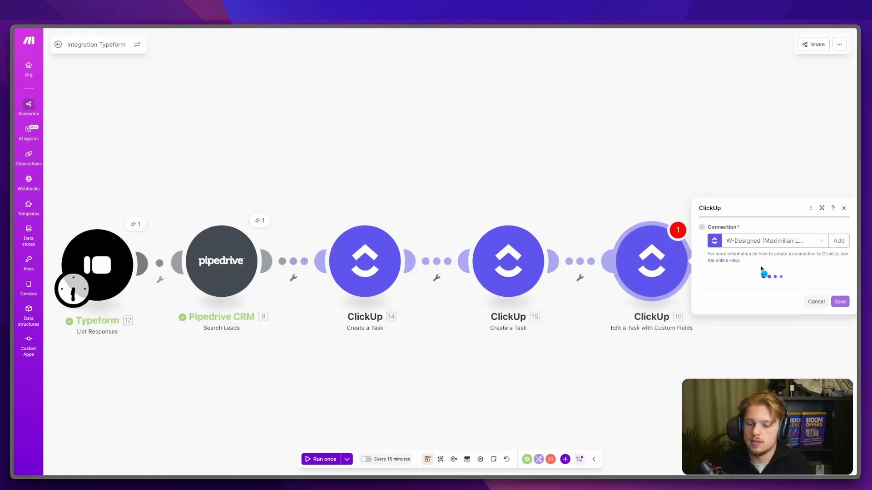
Step: Target the FloClick workspace, Floclick - Youtube space, CRM folder and Active Client list
{"action": "left_click", "coordinate": [739, 293]}
{"action": "left_click", "coordinate": [739, 303]}
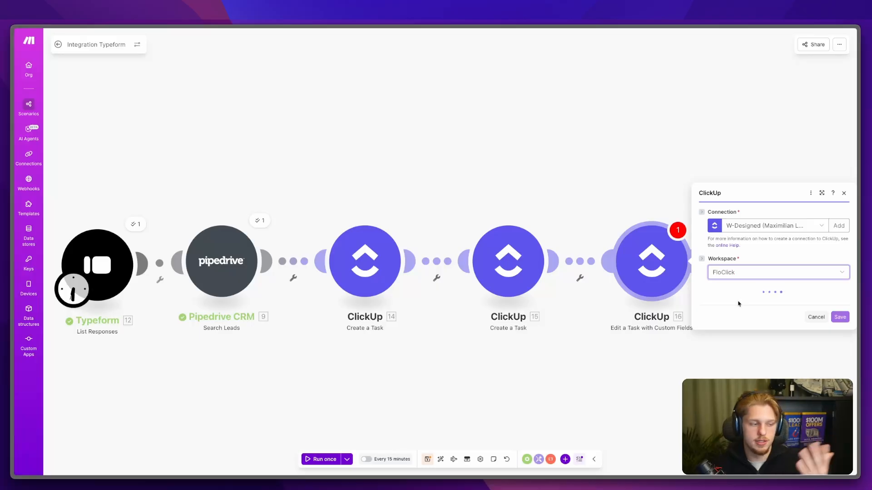
{"action": "left_click", "coordinate": [739, 303]}
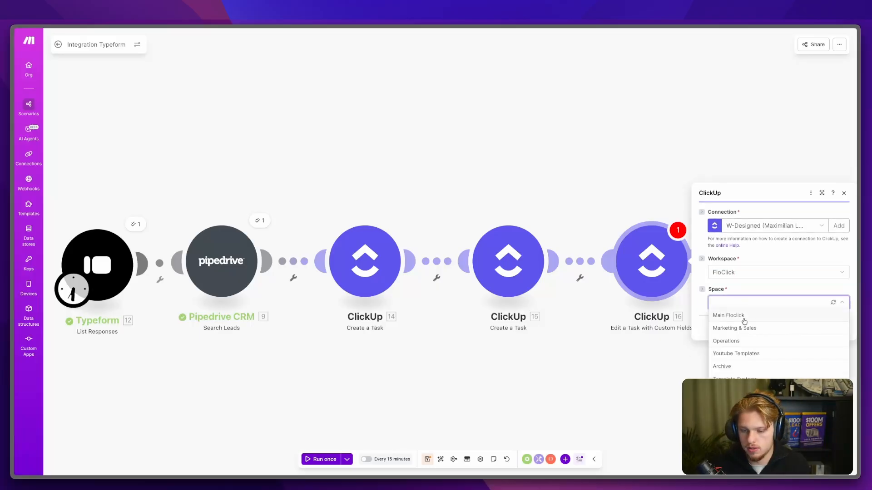
{"action": "left_click", "coordinate": [739, 392]}
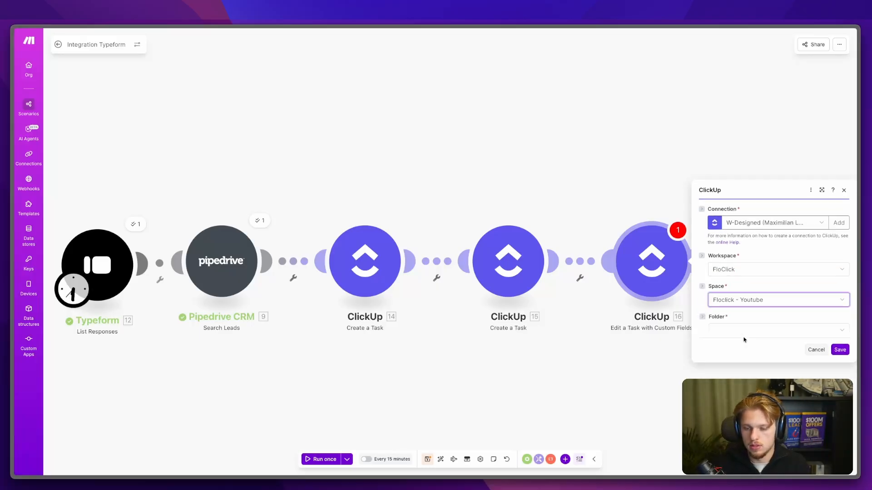
{"action": "left_click", "coordinate": [742, 318]}
{"action": "left_click", "coordinate": [736, 369]}
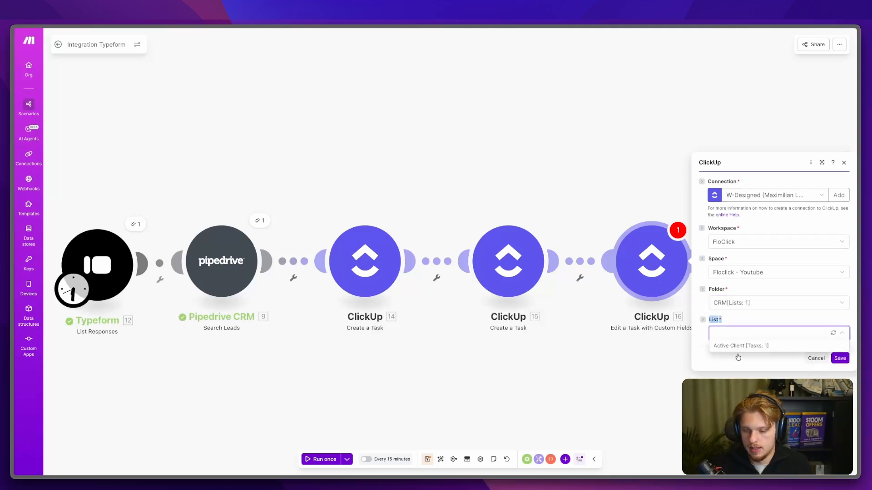
{"action": "left_click", "coordinate": [738, 349]}
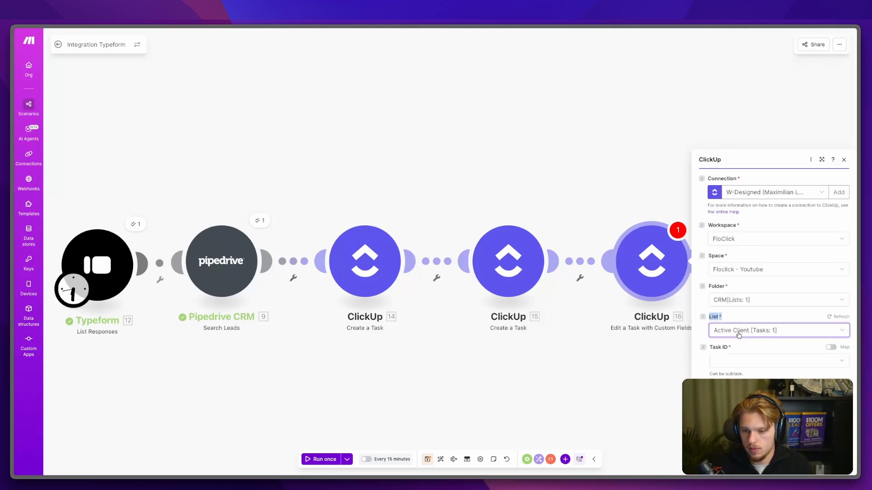
Step: Map Task ID from module 15, then close the module and save the scenario
{"action": "left_click", "coordinate": [721, 244]}
{"action": "left_click", "coordinate": [829, 232]}
{"action": "left_click", "coordinate": [798, 243]}
{"action": "left_click", "coordinate": [826, 230]}
{"action": "left_click", "coordinate": [806, 243]}
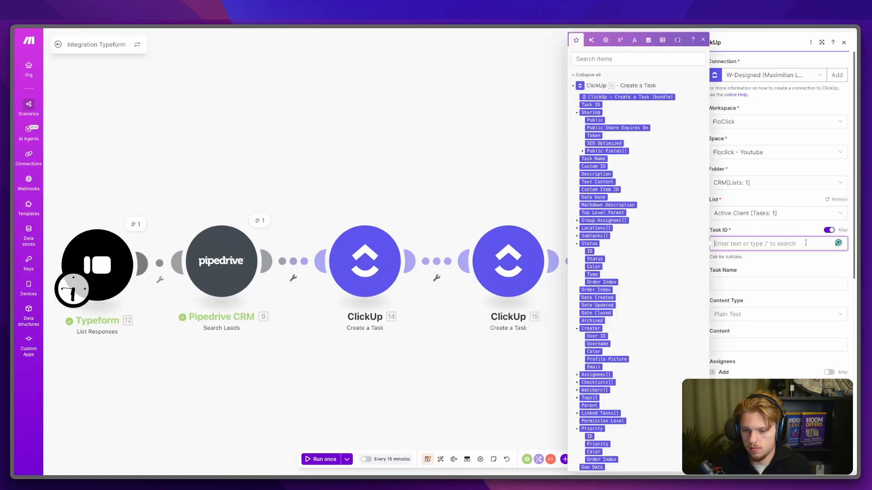
{"action": "left_click", "coordinate": [590, 104]}
{"action": "scroll", "coordinate": [757, 282], "scroll_direction": "down", "scroll_amount": 2}
{"action": "scroll", "coordinate": [757, 281], "scroll_direction": "down", "scroll_amount": 5}
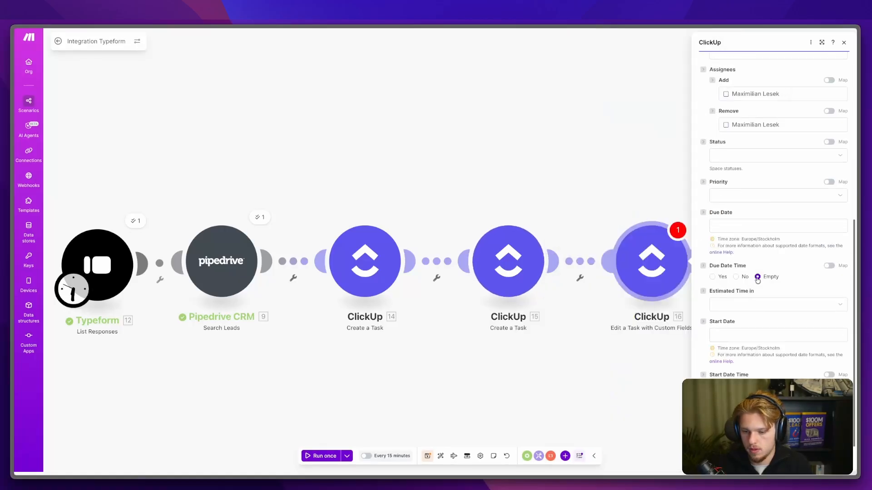
{"action": "scroll", "coordinate": [756, 272], "scroll_direction": "up", "scroll_amount": 2}
{"action": "scroll", "coordinate": [731, 162], "scroll_direction": "up", "scroll_amount": 1}
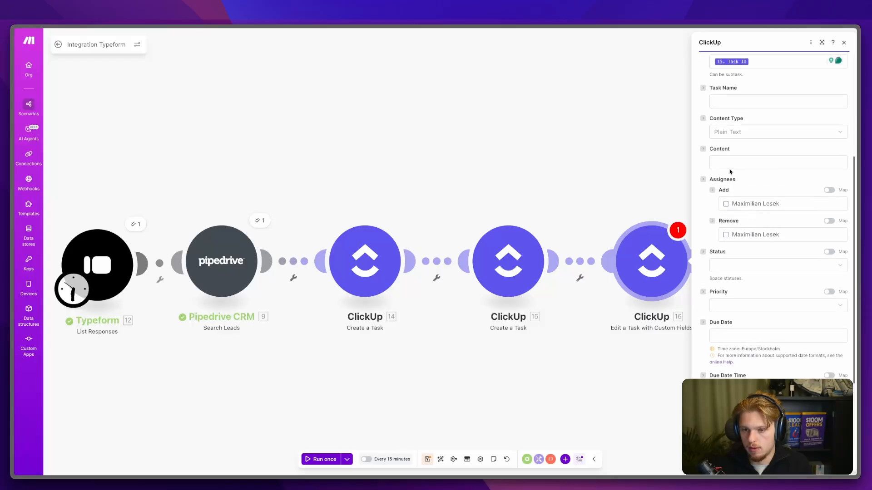
{"action": "left_click", "coordinate": [727, 163]}
{"action": "scroll", "coordinate": [741, 162], "scroll_direction": "up", "scroll_amount": 4}
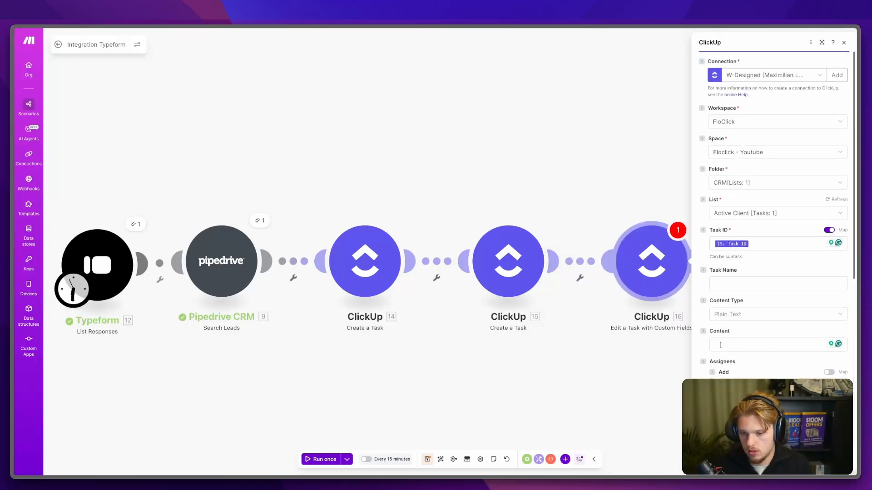
{"action": "left_click", "coordinate": [835, 462]}
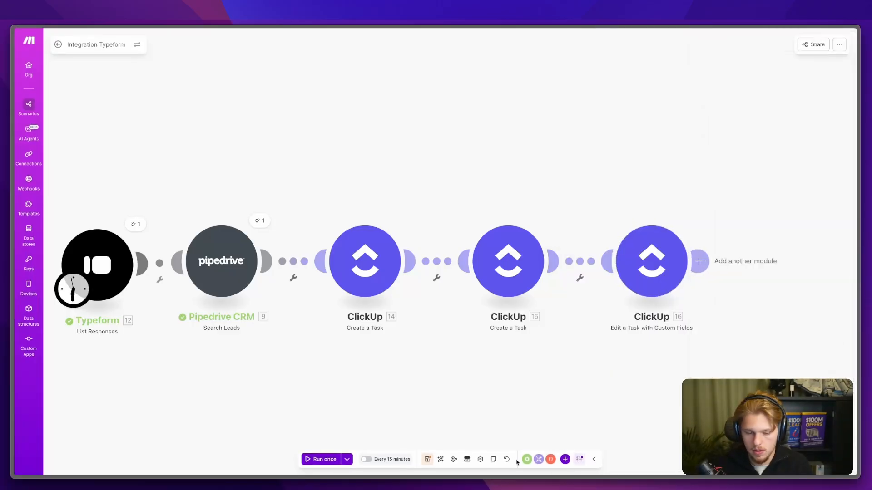
{"action": "left_click", "coordinate": [429, 460]}
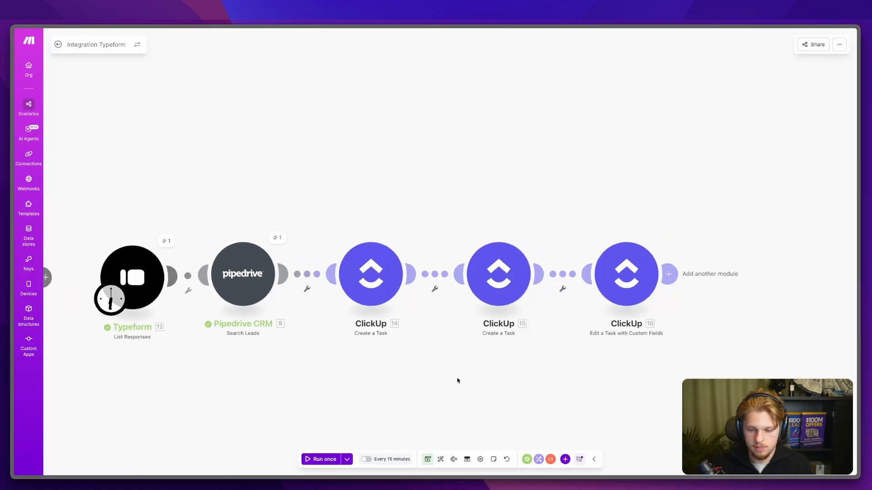
Step: Delete the Edit a Task module 16 and run the scenario once to test it
{"action": "right_click", "coordinate": [607, 284]}
{"action": "left_click", "coordinate": [623, 378]}
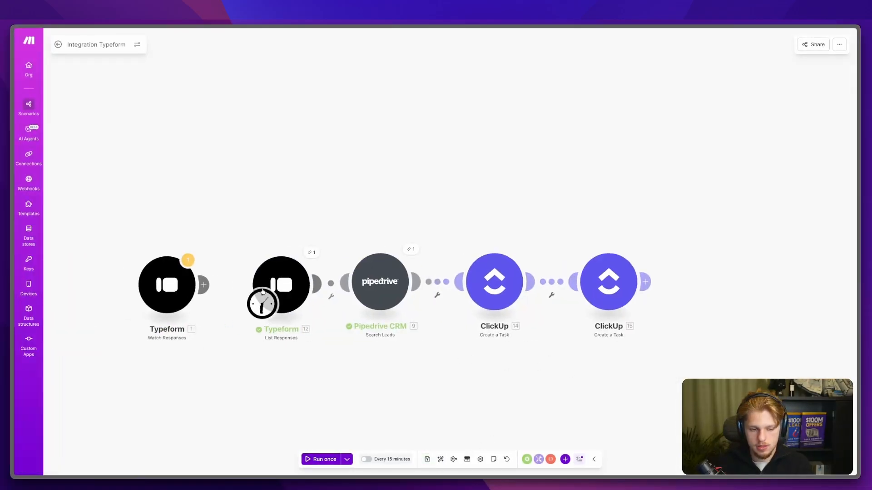
{"action": "left_click", "coordinate": [324, 460]}
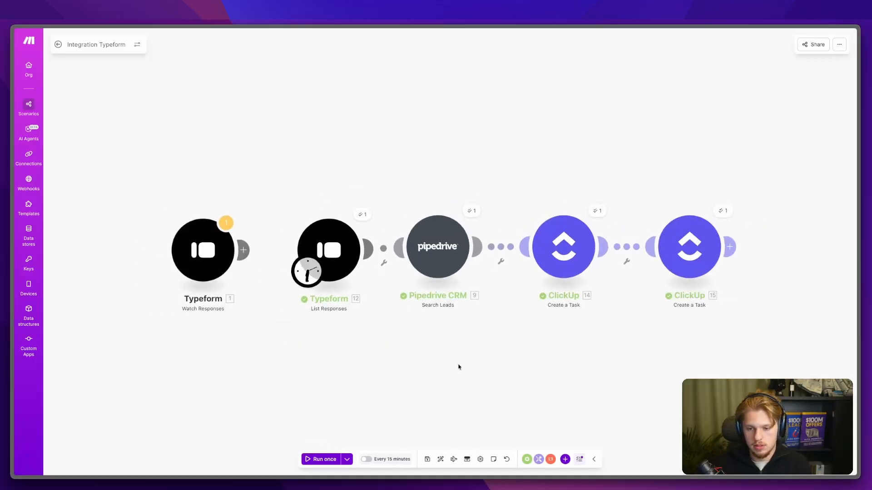
{"action": "mouse_move", "coordinate": [14, 290]}
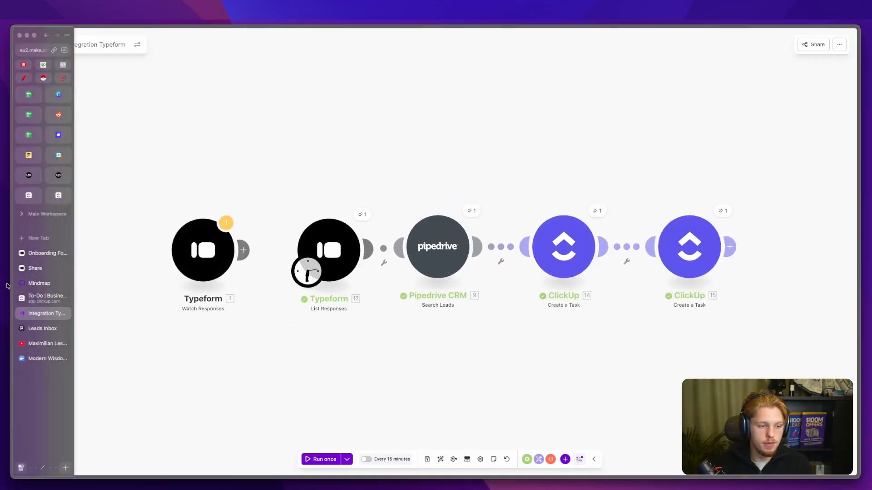
{"action": "left_click", "coordinate": [40, 295]}
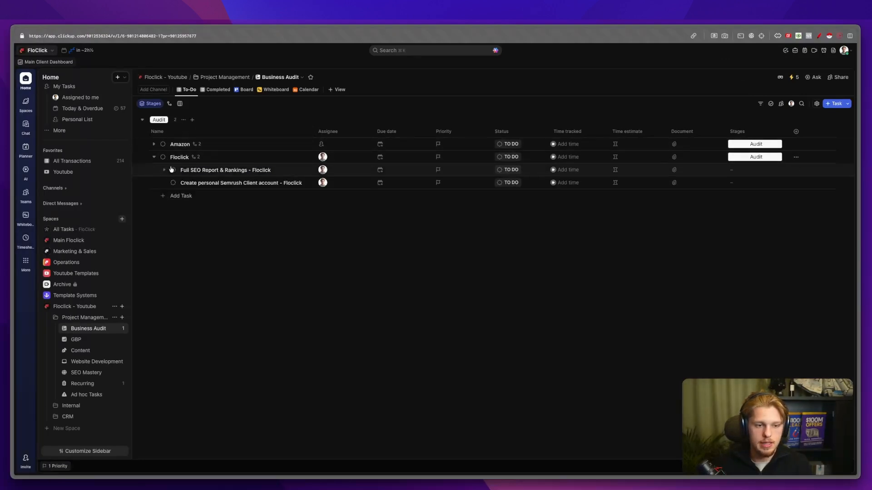
Step: Check Floclick's audit subtasks, then open CRM's Active Client list to see the new Floclick task
{"action": "key", "text": "ctrl+alt+a"}
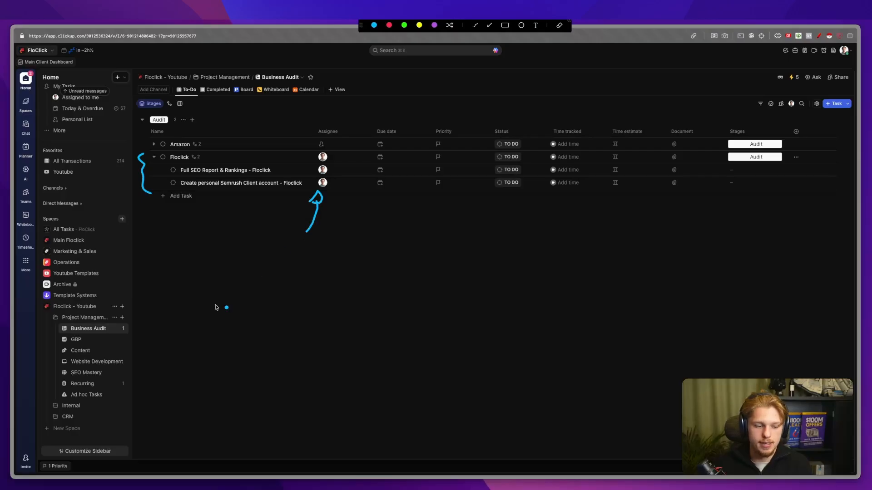
{"action": "key", "text": "ctrl+alt+a"}
{"action": "left_click", "coordinate": [59, 416]}
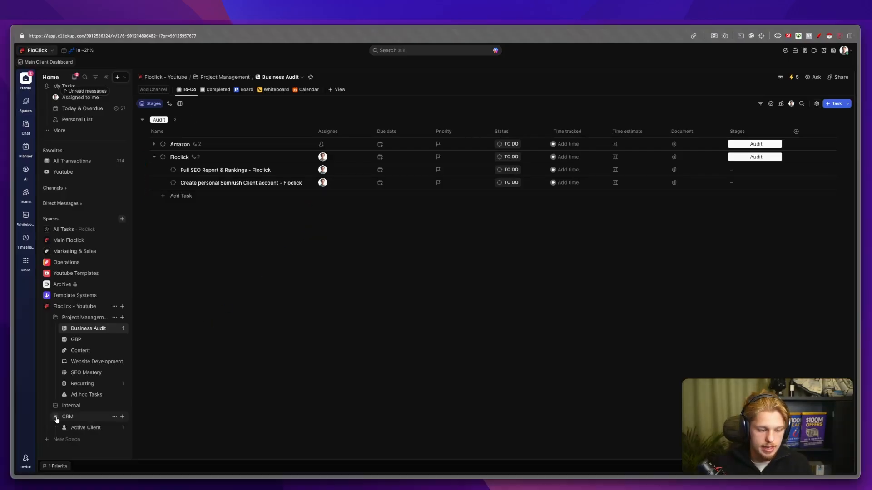
{"action": "left_click", "coordinate": [87, 431]}
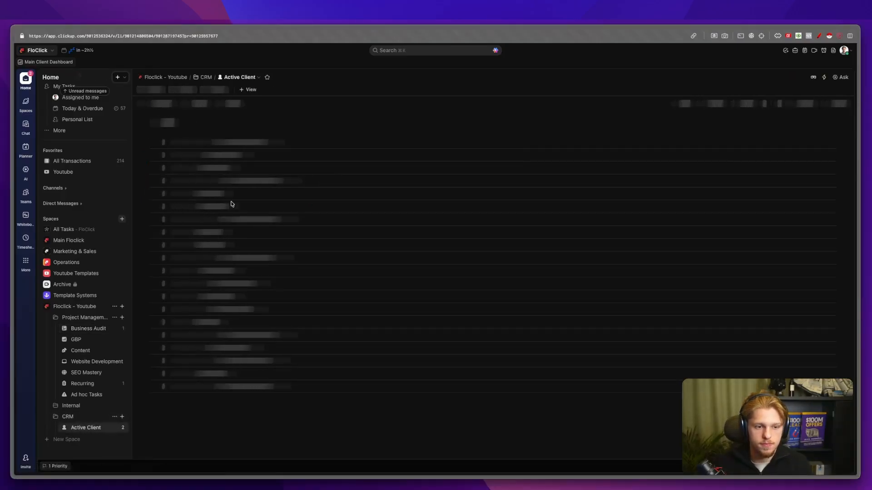
{"action": "key", "text": "ctrl+alt+a"}
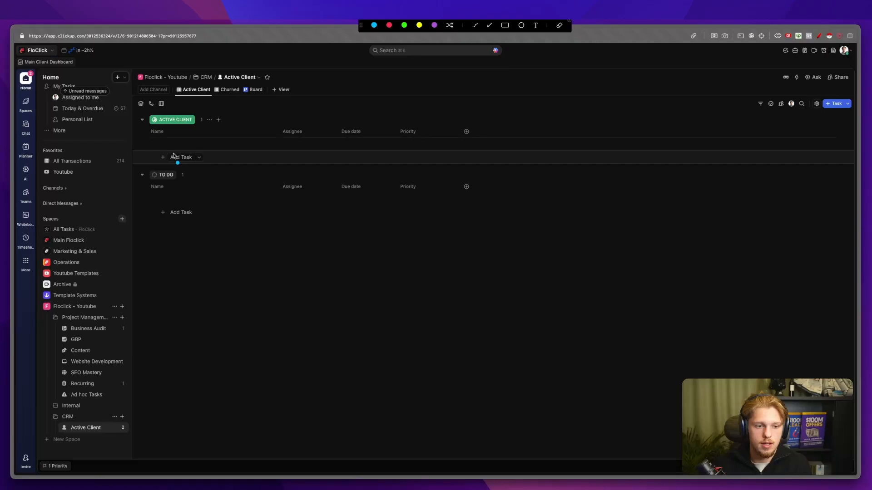
{"action": "key", "text": "Escape"}
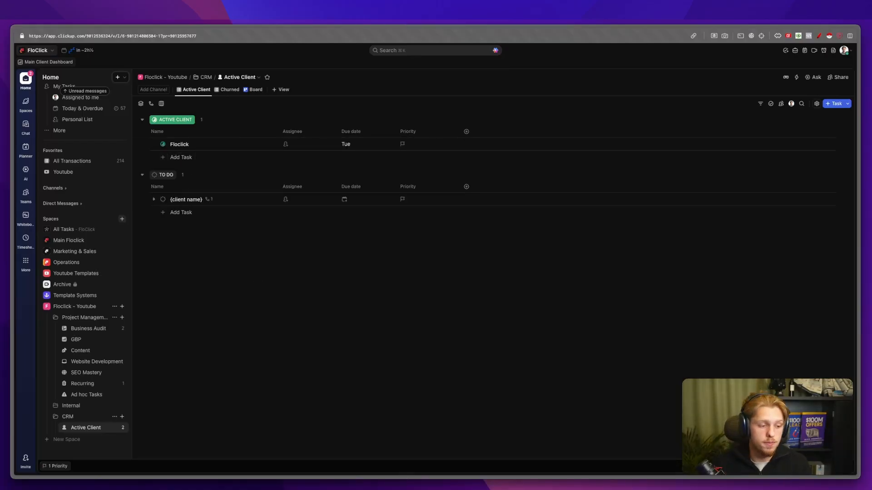
{"action": "key", "text": "super+Tab"}
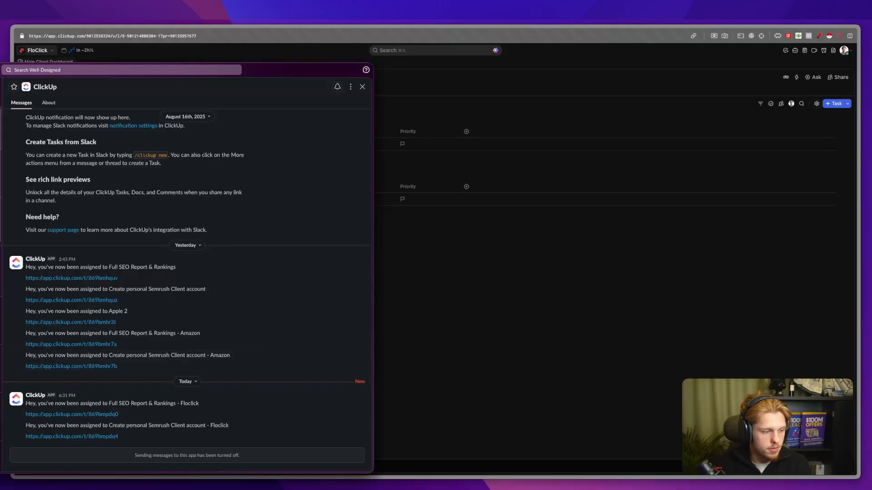
Step: Move the Floclick task in the Active Client list to trash
{"action": "left_click_drag", "start_coordinate": [26, 402], "coordinate": [125, 403]}
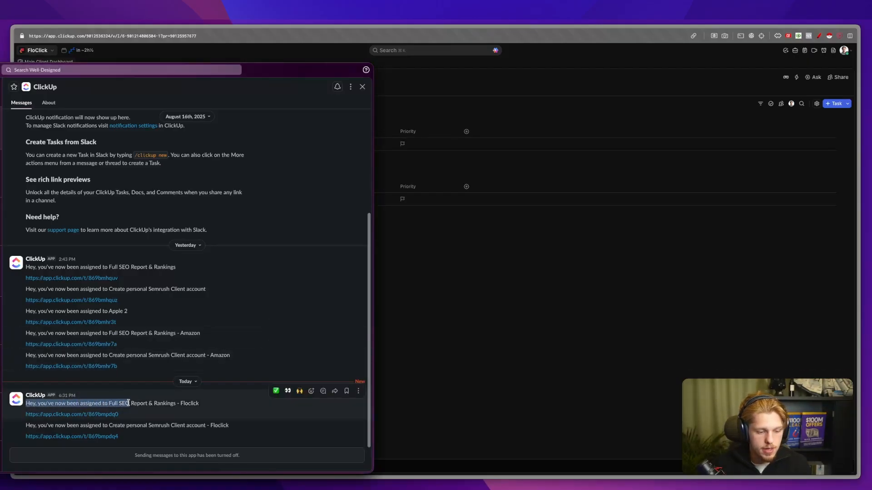
{"action": "left_click", "coordinate": [91, 426]}
{"action": "left_click", "coordinate": [170, 423]}
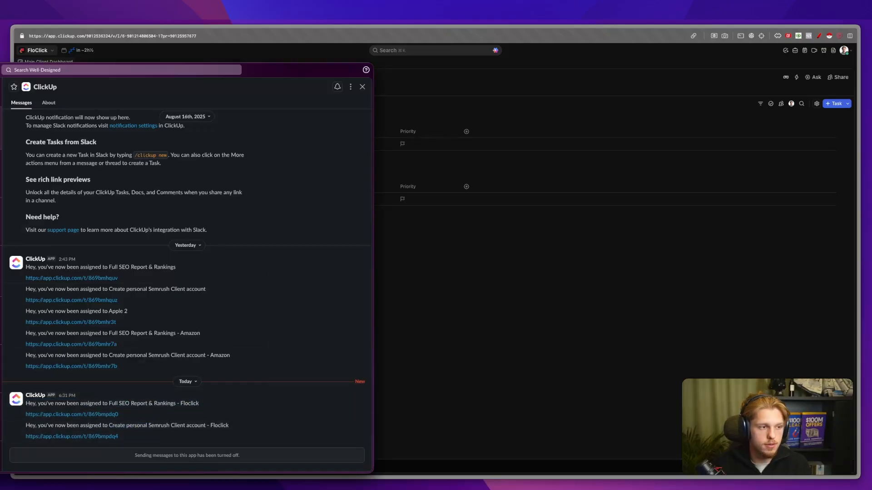
{"action": "left_click", "coordinate": [467, 388]}
{"action": "left_click", "coordinate": [144, 144]}
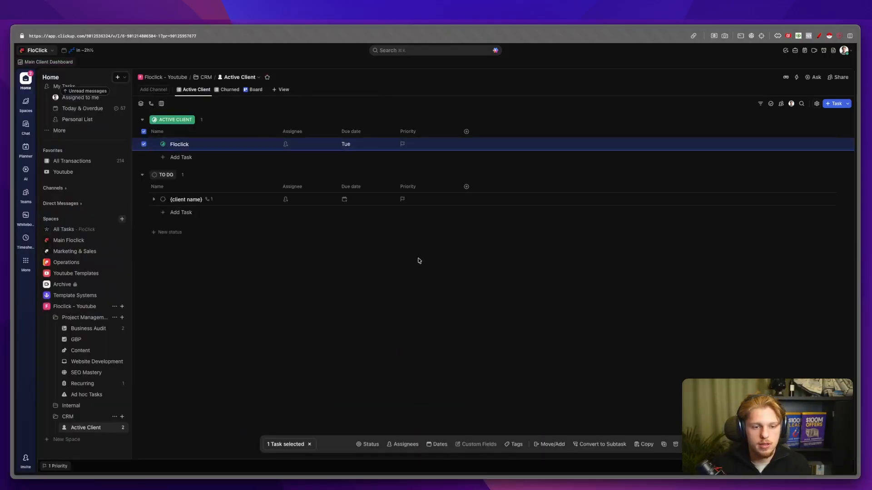
{"action": "key", "text": "Delete"}
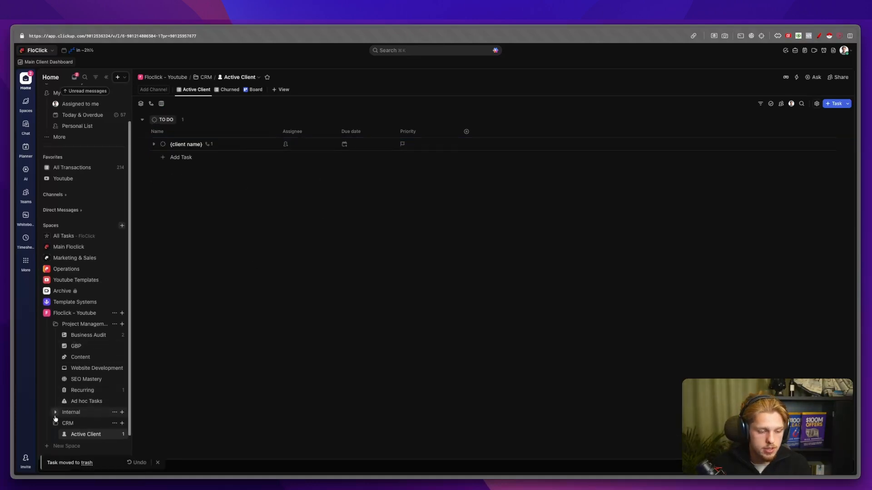
{"action": "mouse_move", "coordinate": [4, 343]}
{"action": "left_click", "coordinate": [42, 344]}
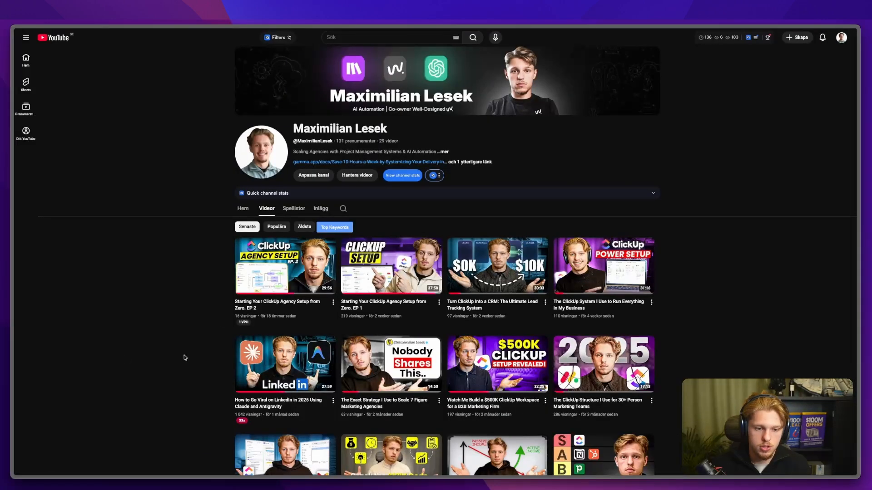
{"action": "key", "text": "ctrl+alt+a"}
{"action": "mouse_move", "coordinate": [270, 311]}
{"action": "left_mouse_down"}
{"action": "mouse_move", "coordinate": [254, 310]}
{"action": "mouse_move", "coordinate": [279, 311]}
{"action": "left_mouse_up"}
{"action": "left_click_drag", "start_coordinate": [356, 309], "coordinate": [399, 311]}
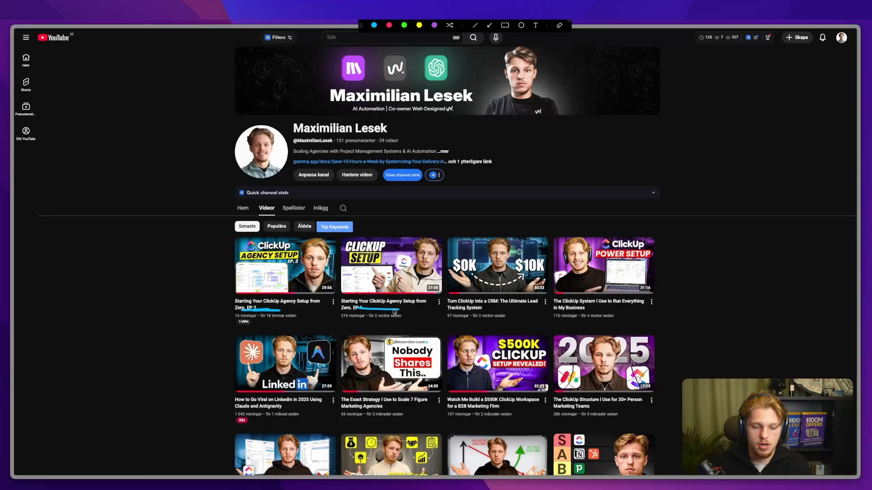
{"action": "key", "text": "Escape"}
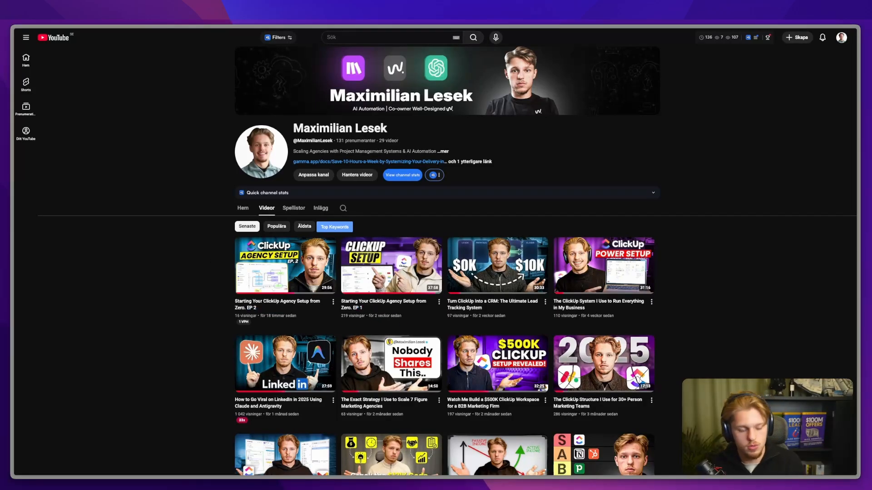
{"action": "mouse_move", "coordinate": [6, 282]}
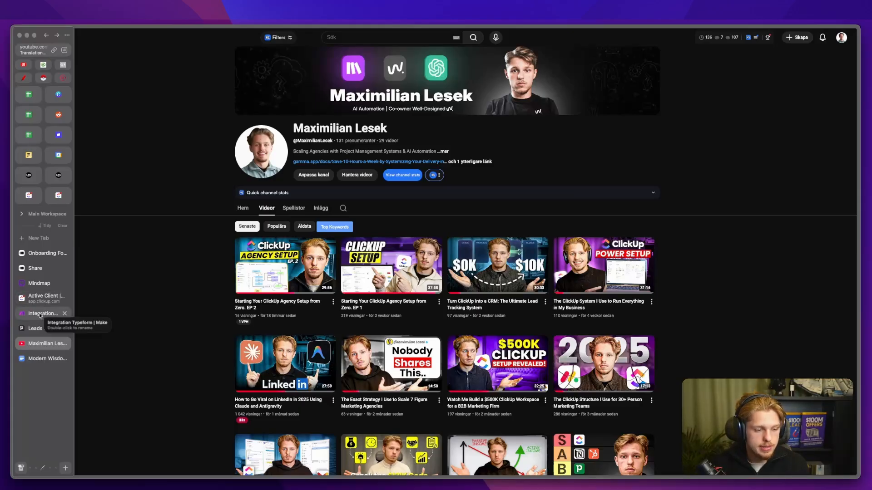
{"action": "left_click", "coordinate": [38, 298]}
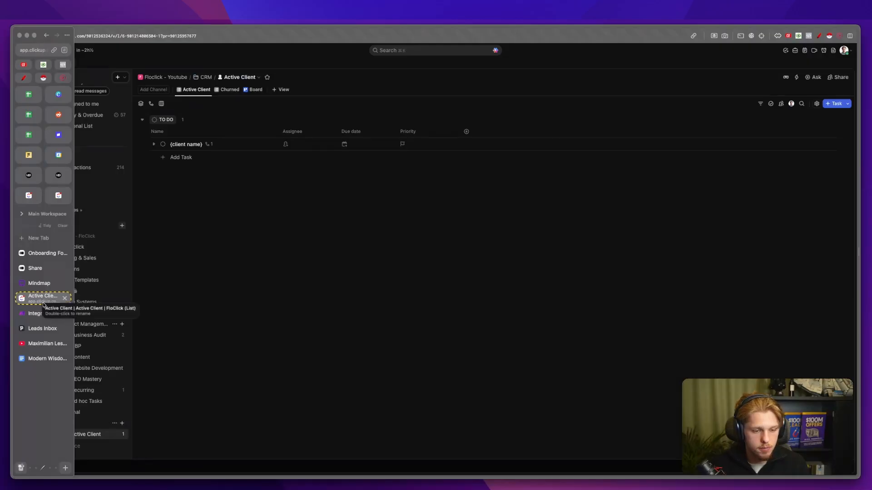
Step: Trash the Floclick task from Business Audit and return to the Integration Typeform scenario
{"action": "left_click", "coordinate": [94, 340]}
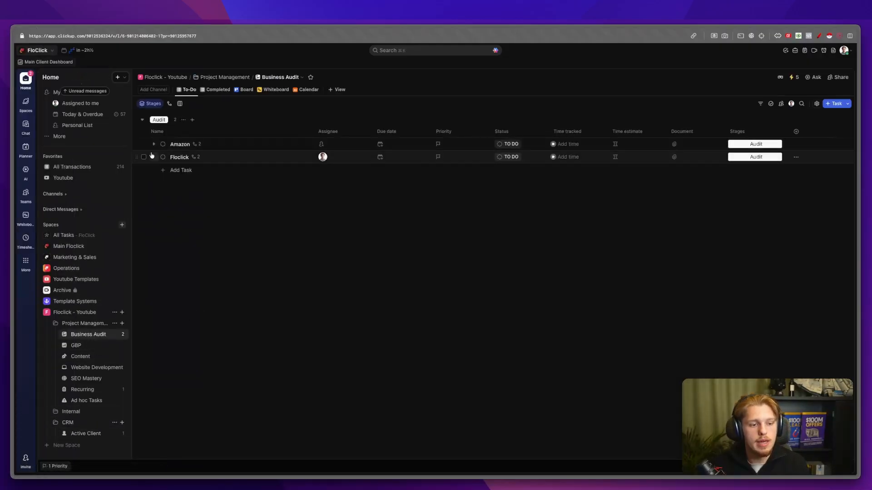
{"action": "left_click", "coordinate": [144, 157]}
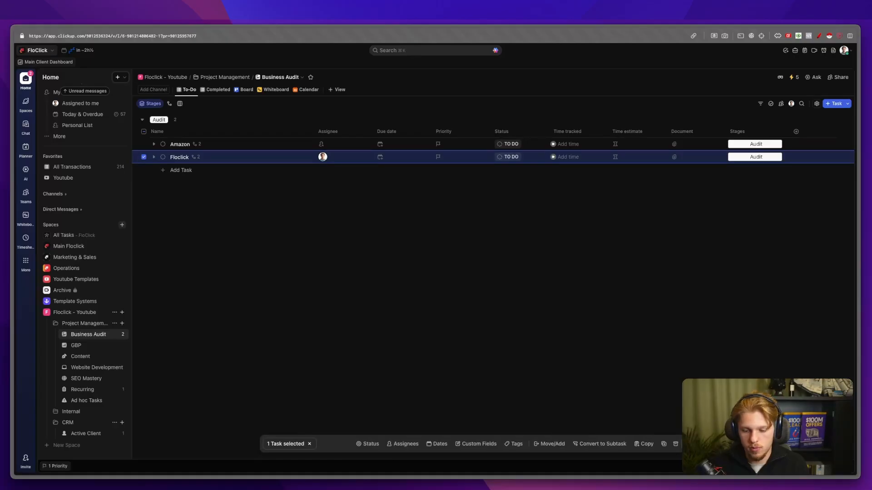
{"action": "left_click", "coordinate": [687, 444]}
{"action": "mouse_move", "coordinate": [8, 297]}
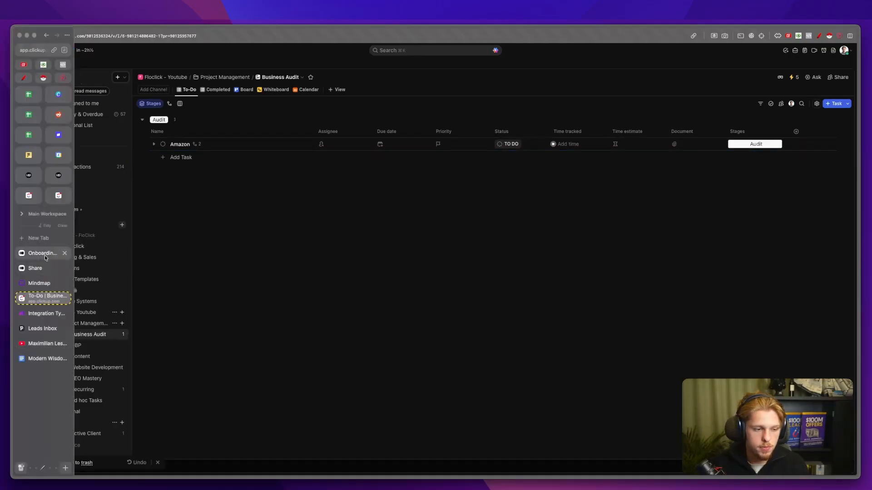
{"action": "left_click", "coordinate": [39, 313]}
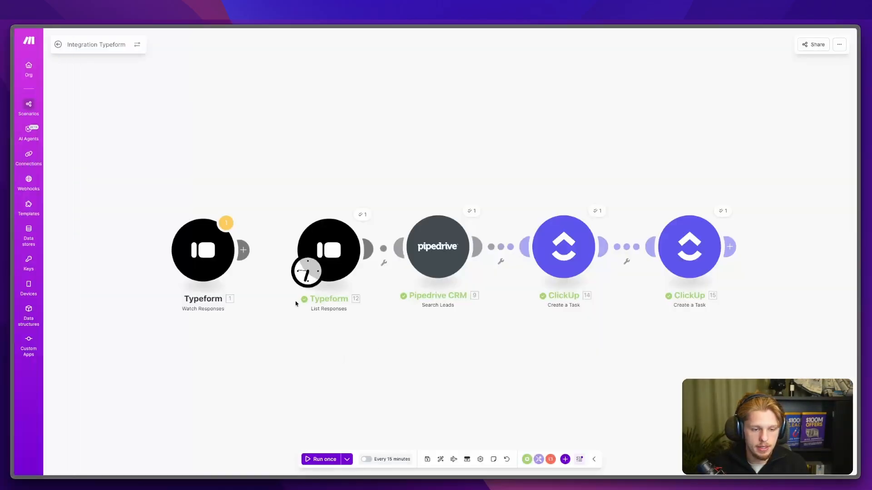
Step: Replace List Responses' Included Response IDs value with the trigger's '1. Token'
{"action": "left_click", "coordinate": [320, 273]}
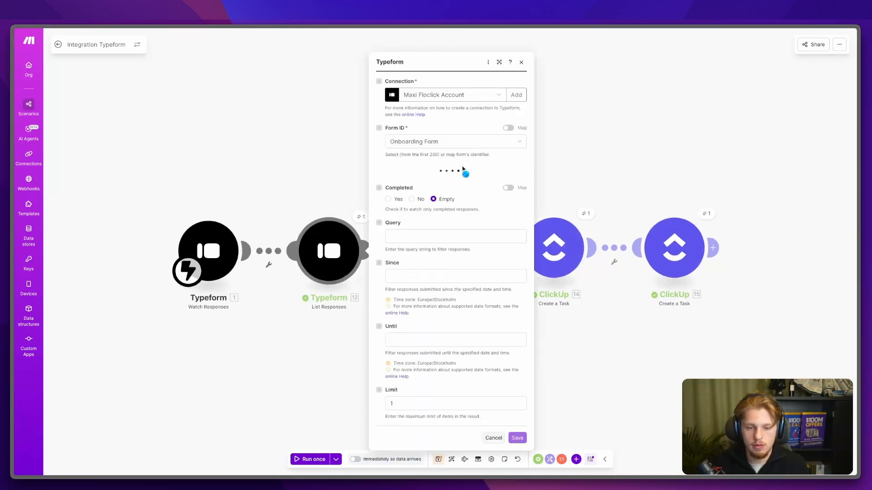
{"action": "double_click", "coordinate": [461, 202]}
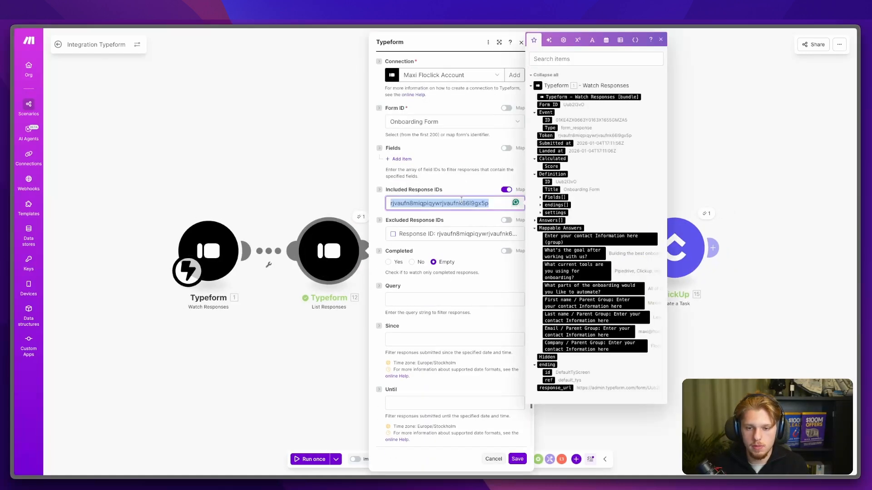
{"action": "key", "text": "BackSpace"}
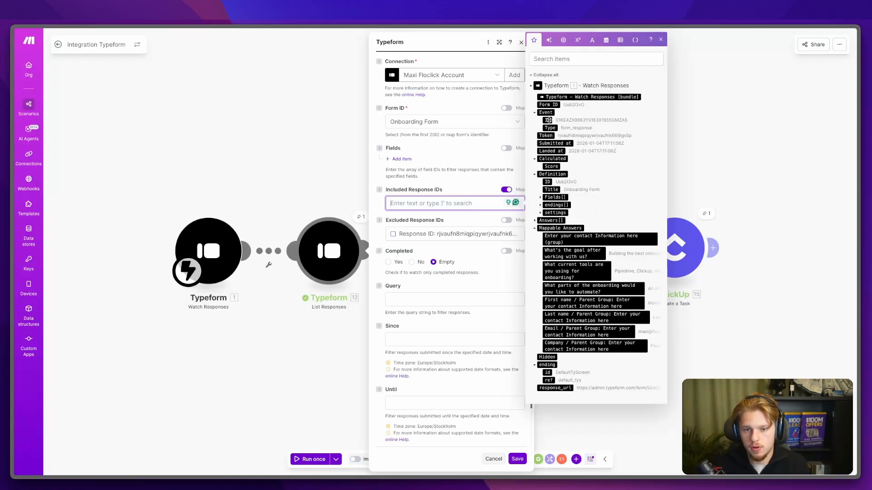
{"action": "left_click", "coordinate": [546, 136]}
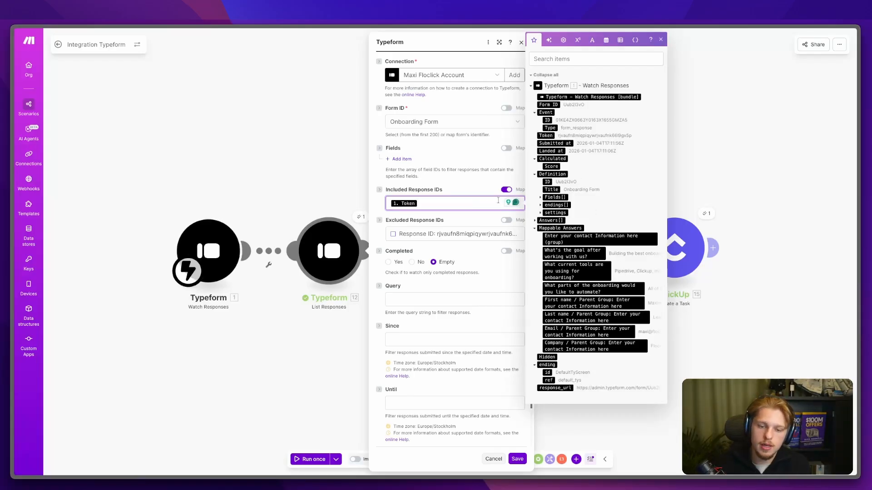
{"action": "left_click", "coordinate": [517, 459]}
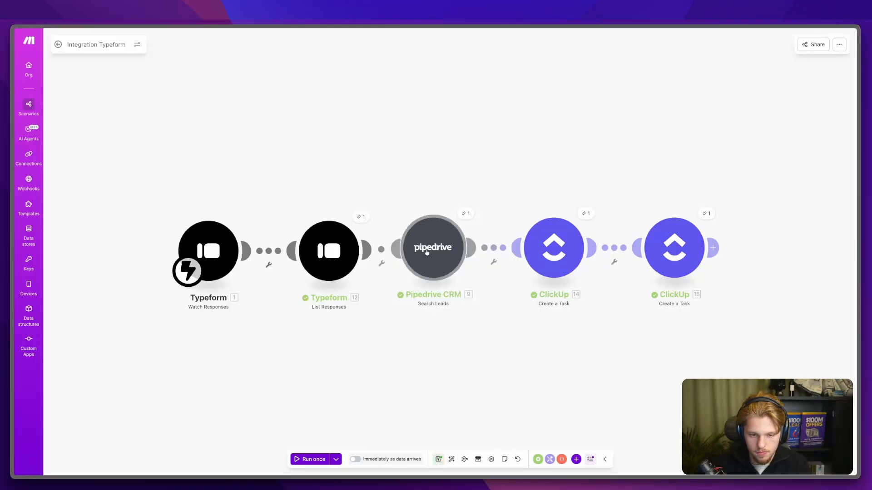
Step: Review the Pipedrive and both ClickUp Create a Task modules, then save the scenario
{"action": "left_click", "coordinate": [426, 251]}
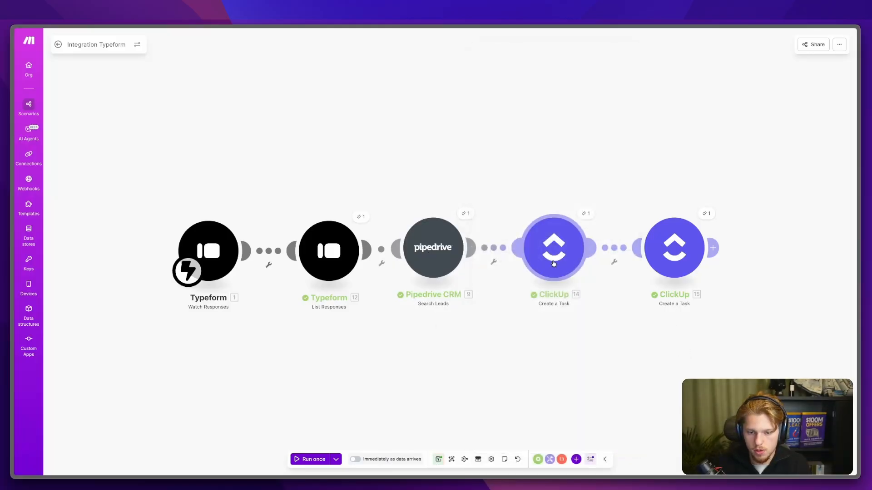
{"action": "left_click", "coordinate": [665, 266]}
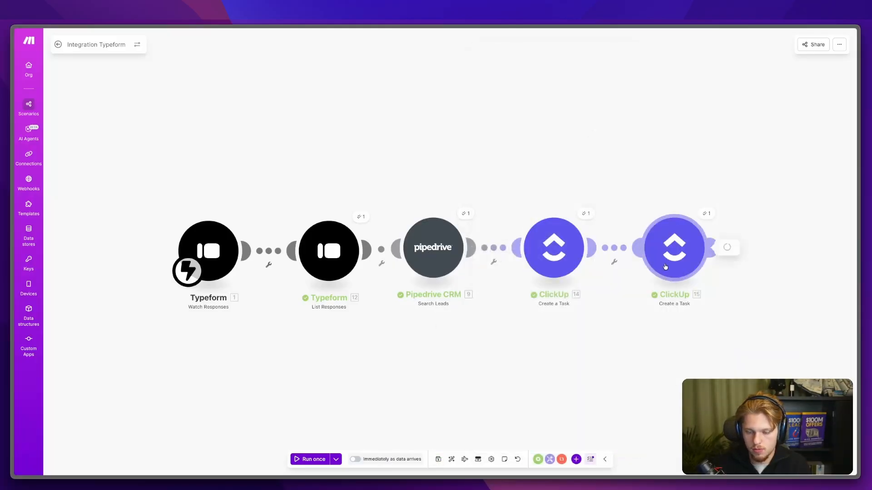
{"action": "left_click", "coordinate": [547, 321]}
{"action": "left_click", "coordinate": [438, 460]}
Step: Schedule the scenario to run immediately as data arrives, checking the overview page
{"action": "left_click", "coordinate": [357, 459]}
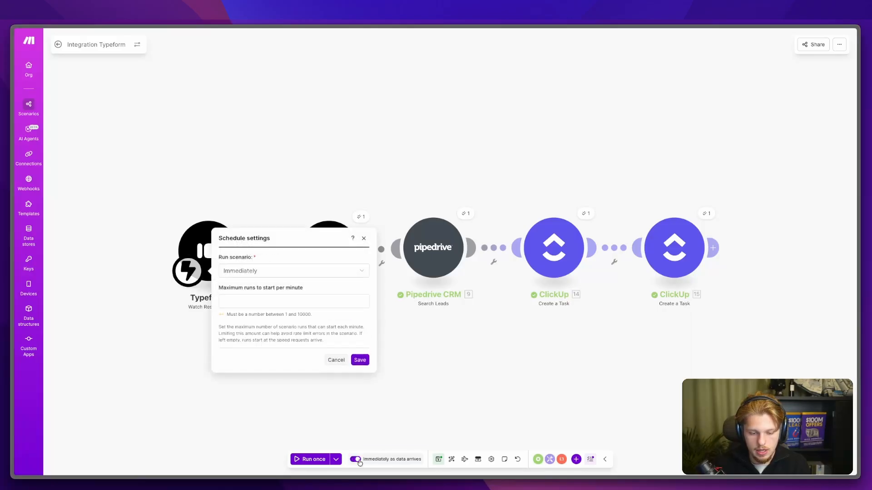
{"action": "left_click", "coordinate": [361, 330]}
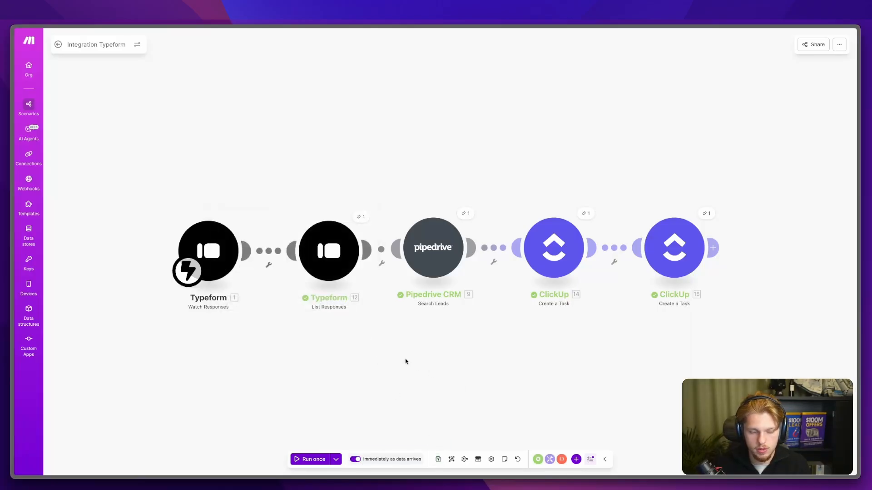
{"action": "key", "text": "super+bracketleft"}
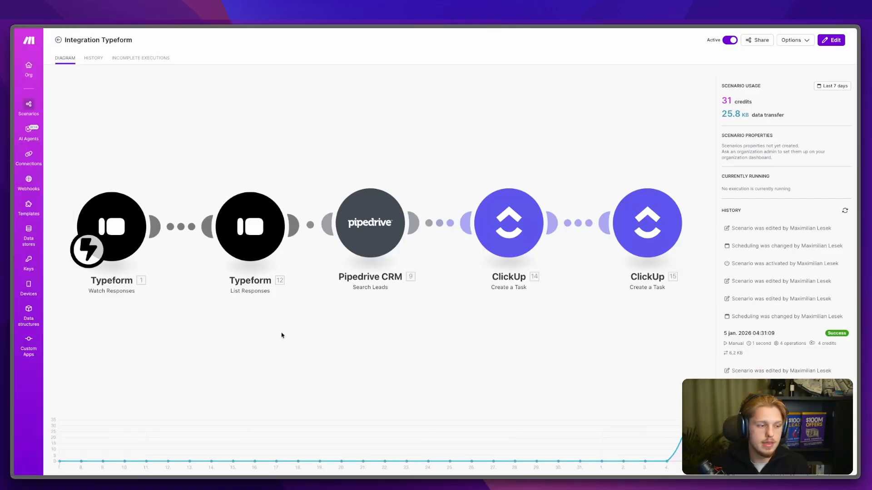
{"action": "key", "text": "super+bracketright"}
{"action": "mouse_move", "coordinate": [31, 254]}
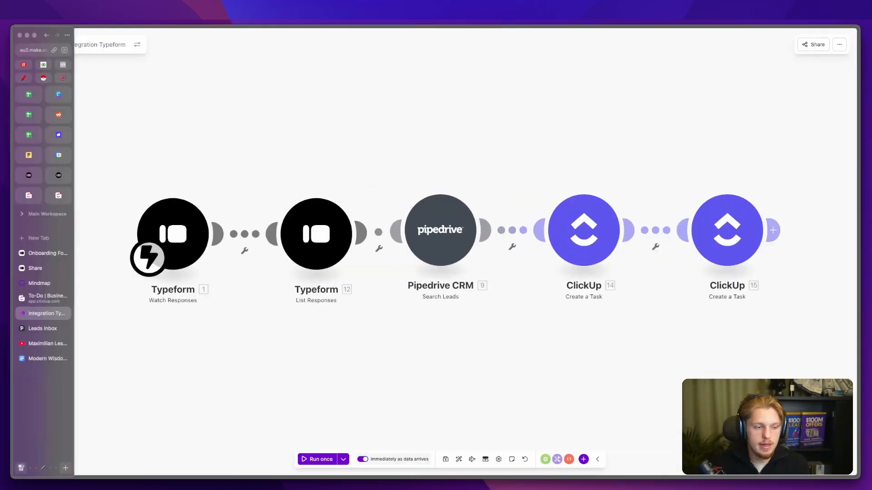
Step: Restart the onboarding form and submit first name, last name, email and company 'Fliclick'
{"action": "left_click", "coordinate": [36, 252]}
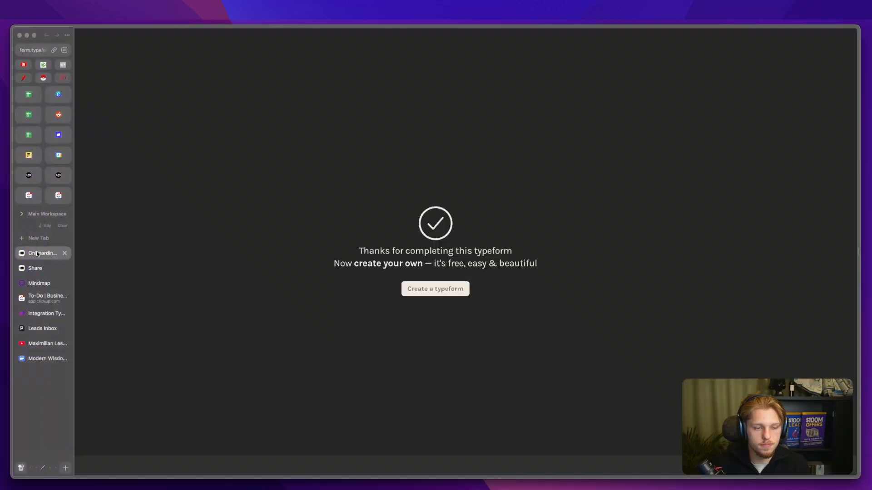
{"action": "key", "text": "super+r"}
{"action": "left_click", "coordinate": [363, 184]}
{"action": "key", "text": "Tab"}
{"action": "key", "text": "Tab"}
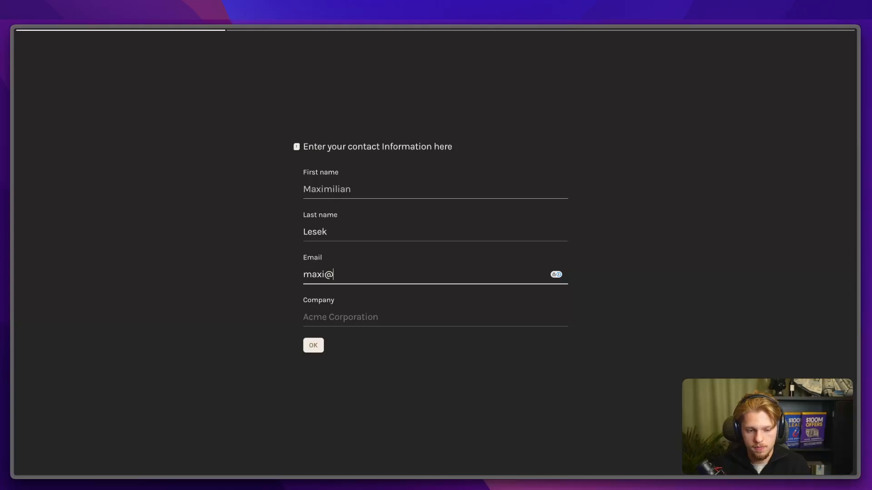
{"action": "key", "text": "Tab"}
{"action": "type", "text": "Fli"}
{"action": "type", "text": "click"}
{"action": "key", "text": "Return"}
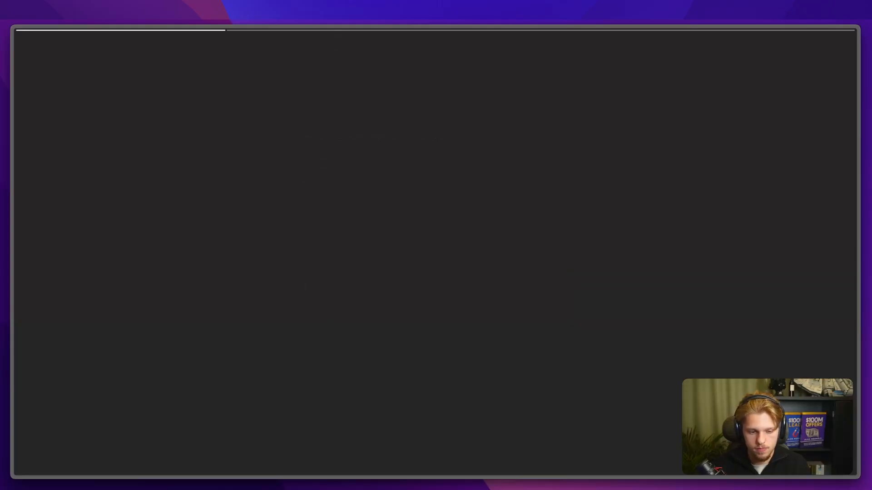
Step: Begin the goal answer with 'I wan' and switch to ClickUp's Business Audit list
{"action": "type", "text": "I want to"}
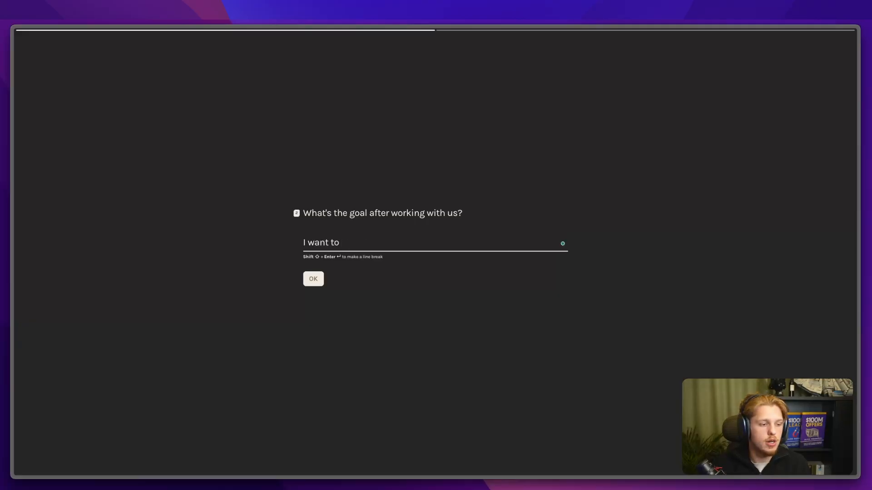
{"action": "mouse_move", "coordinate": [14, 300]}
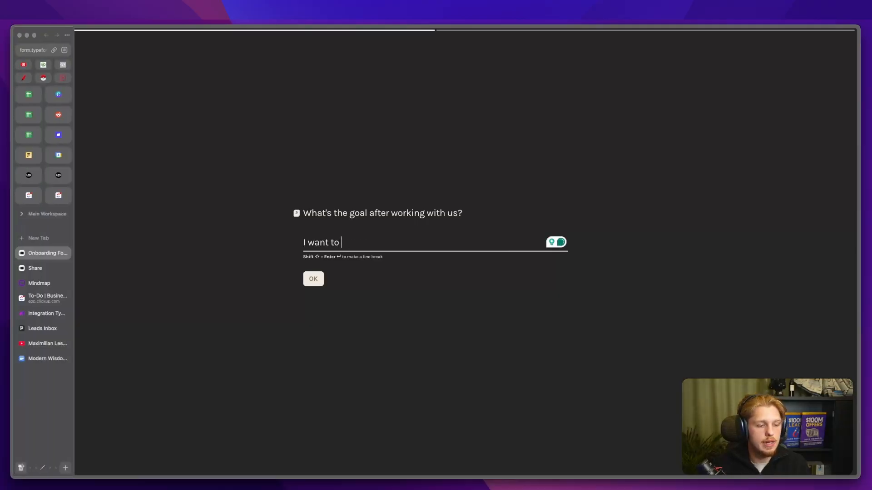
{"action": "left_click", "coordinate": [42, 297]}
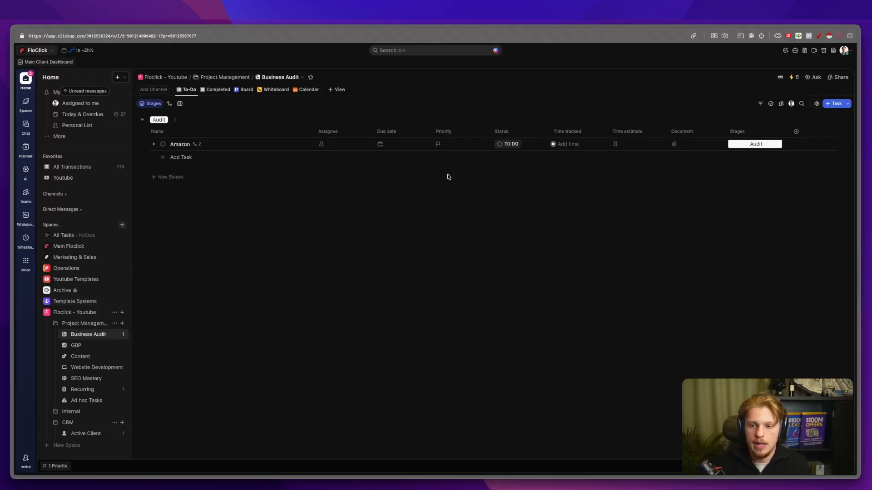
Step: Add a text custom field 'Goals After Working With Us' to the Active Client list
{"action": "left_click", "coordinate": [94, 437]}
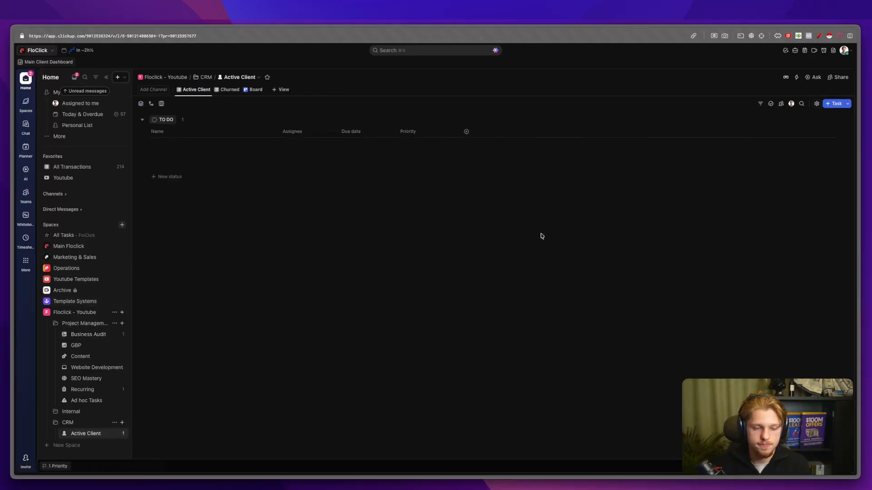
{"action": "left_click", "coordinate": [465, 131]}
{"action": "type", "text": "notes"}
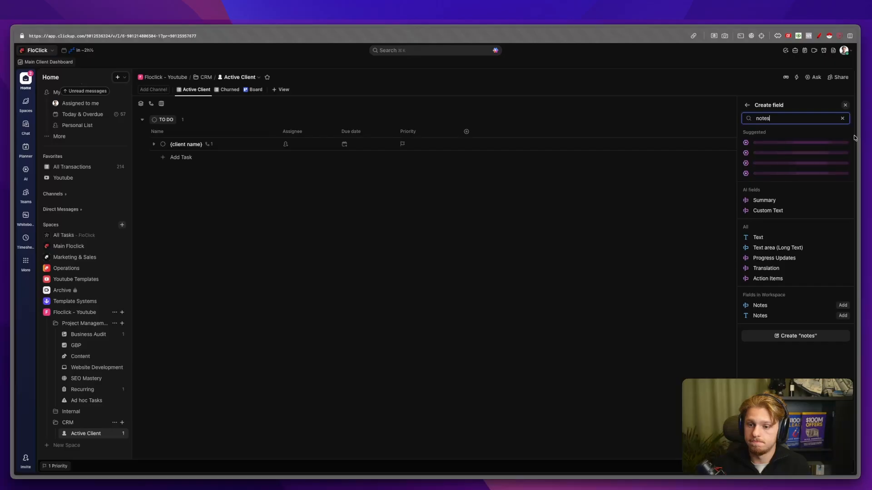
{"action": "key", "text": "super+BackSpace"}
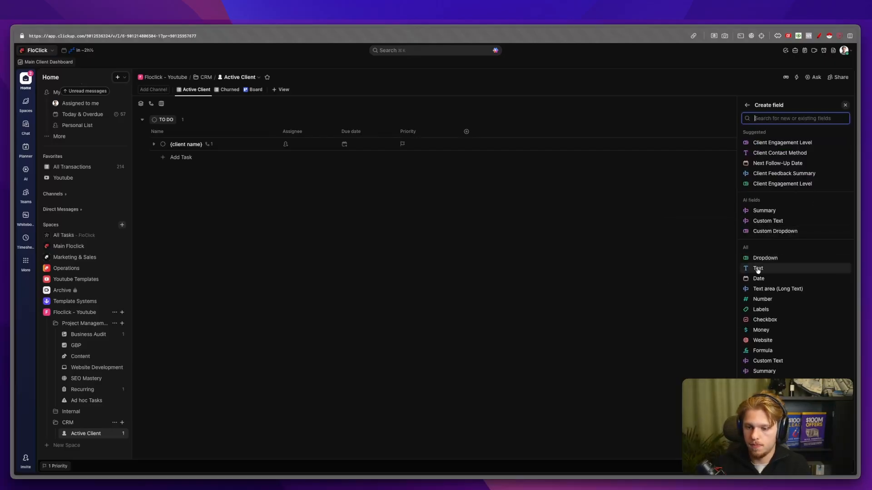
{"action": "left_click", "coordinate": [756, 270]}
{"action": "type", "text": "Goals After Working With Us"}
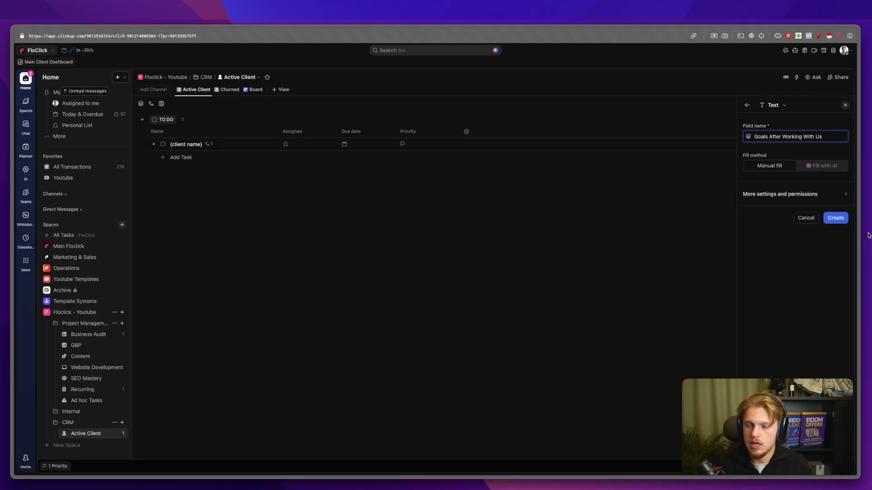
{"action": "left_click", "coordinate": [832, 219]}
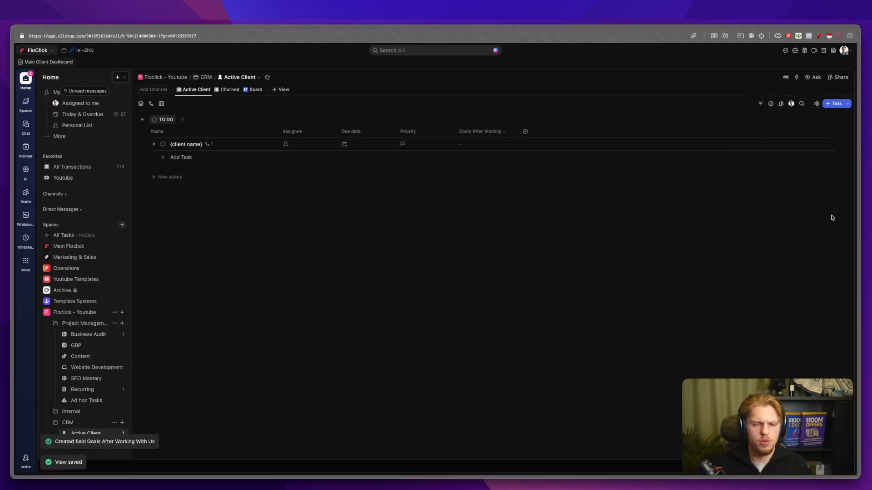
Step: Add text fields 'What current tools they use' and 'What do you want to automate?'
{"action": "left_click", "coordinate": [526, 131]}
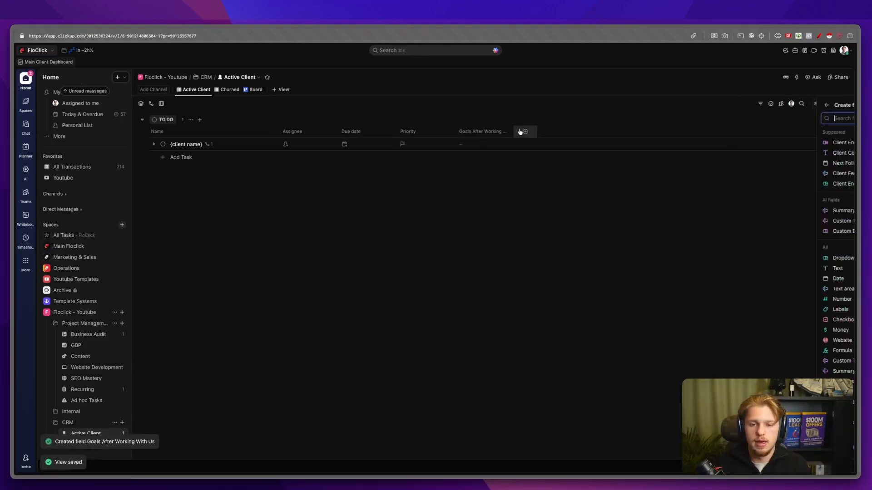
{"action": "left_click", "coordinate": [758, 268]}
{"action": "type", "text": "W"}
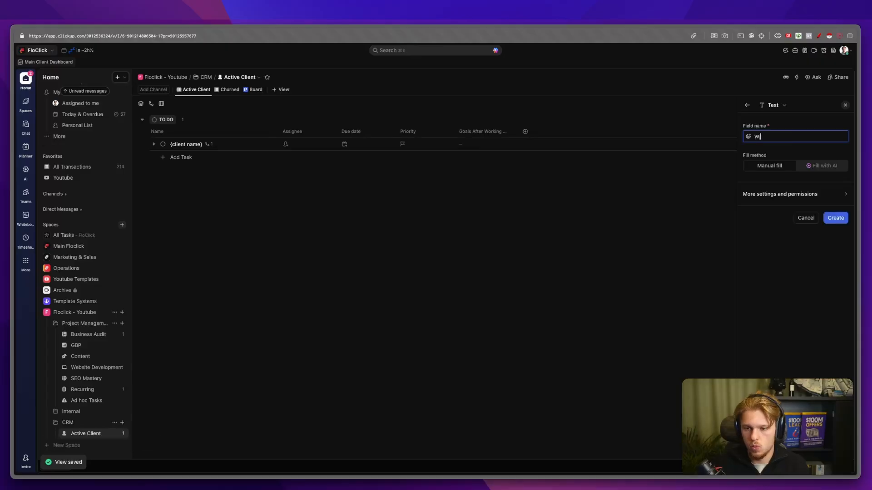
{"action": "type", "text": "hat current tools they use"}
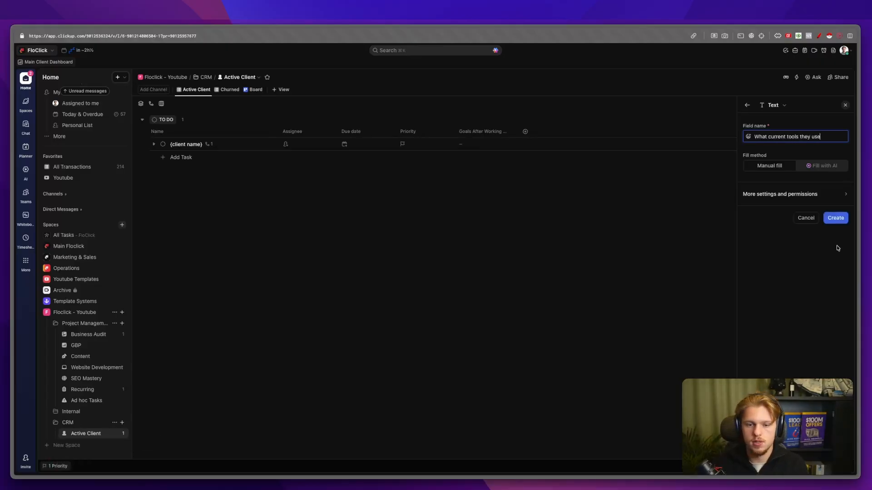
{"action": "left_click", "coordinate": [840, 221]}
{"action": "left_click", "coordinate": [583, 131]}
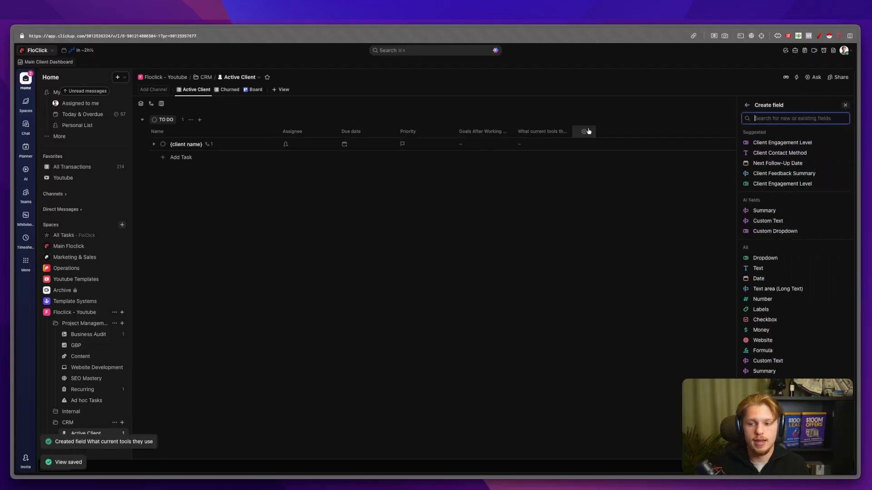
{"action": "left_click", "coordinate": [763, 269]}
{"action": "type", "text": "What do you want to automate?"}
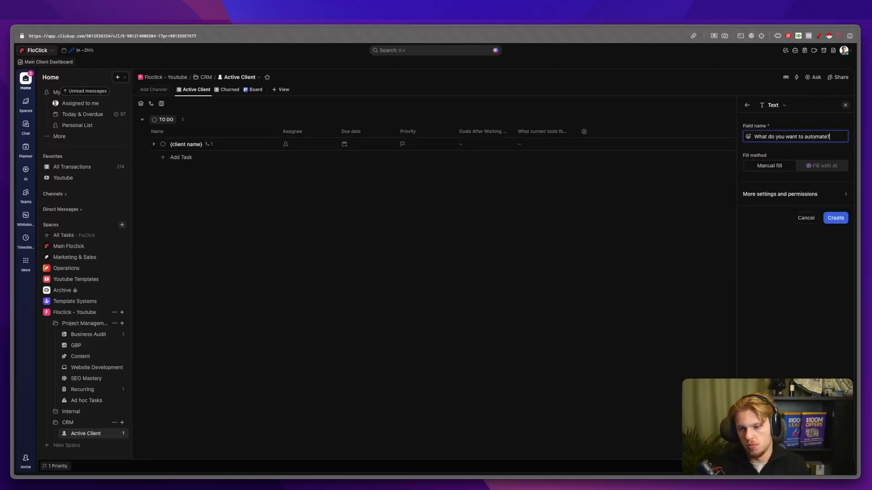
{"action": "key", "text": "Return"}
Step: In Integration Typeform, add a ClickUp 'Edit a Task with Custom Fields' module at the end
{"action": "mouse_move", "coordinate": [13, 281]}
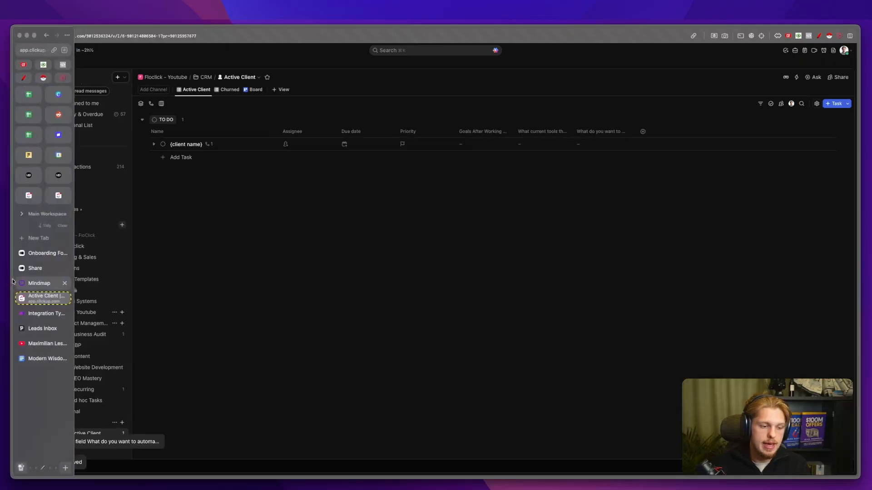
{"action": "left_click", "coordinate": [36, 315]}
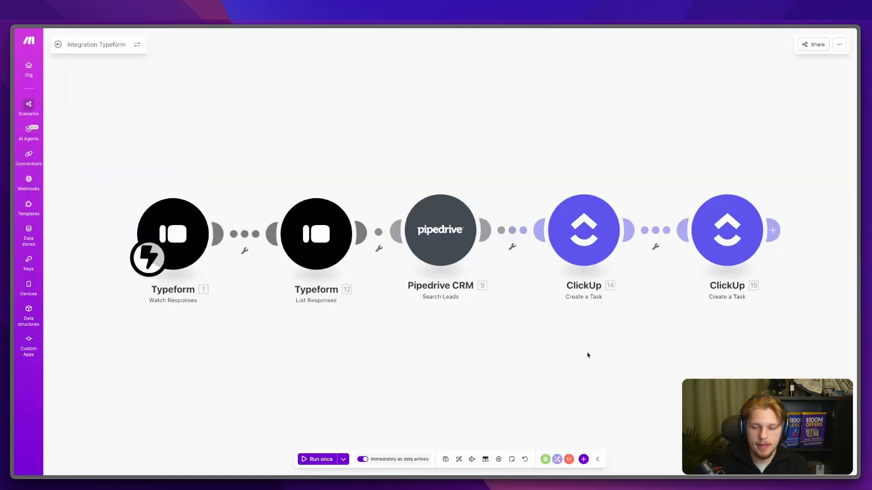
{"action": "left_click", "coordinate": [772, 228]}
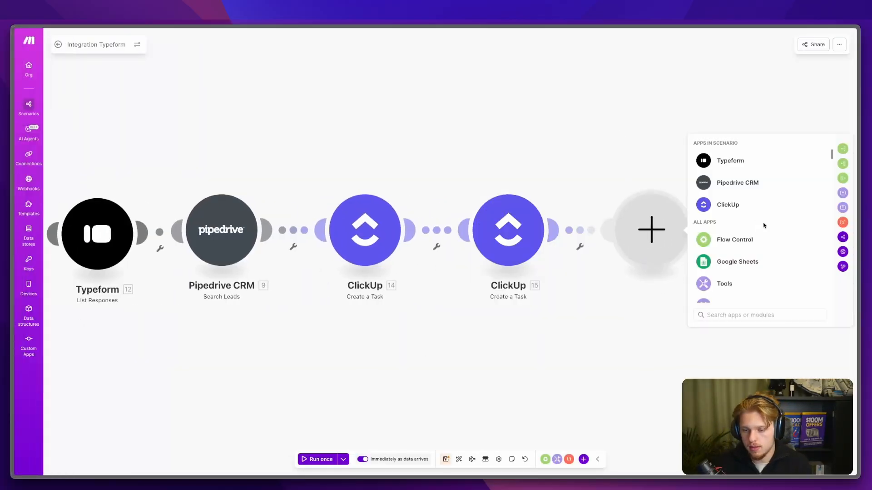
{"action": "left_click", "coordinate": [735, 204]}
{"action": "type", "text": "u"}
{"action": "type", "text": "edit"}
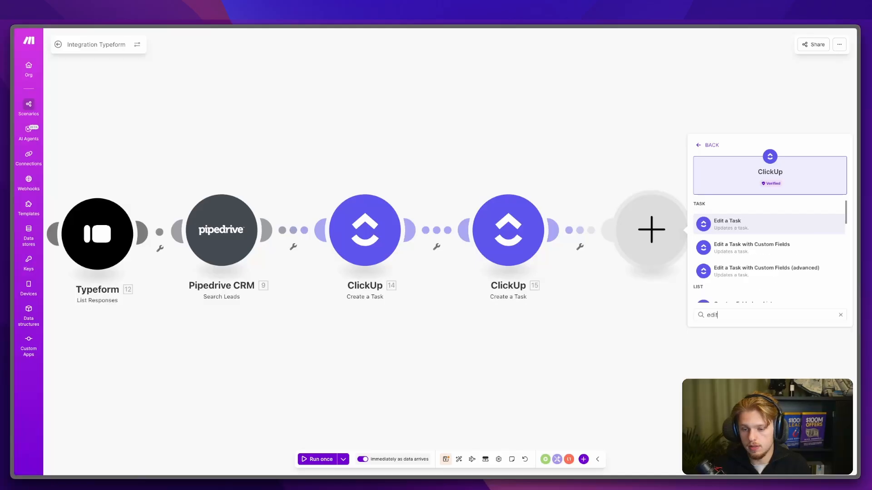
{"action": "left_click", "coordinate": [746, 248]}
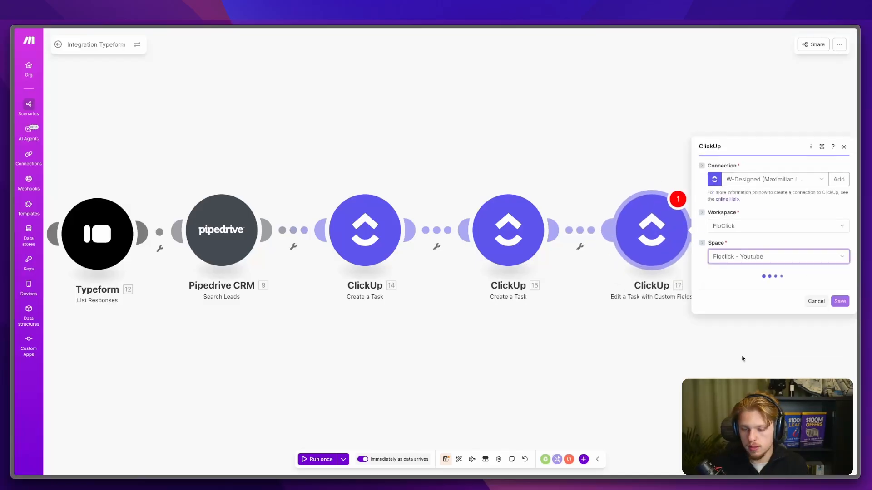
Step: Point the module at the CRM folder's Active Client list
{"action": "left_click", "coordinate": [732, 287]}
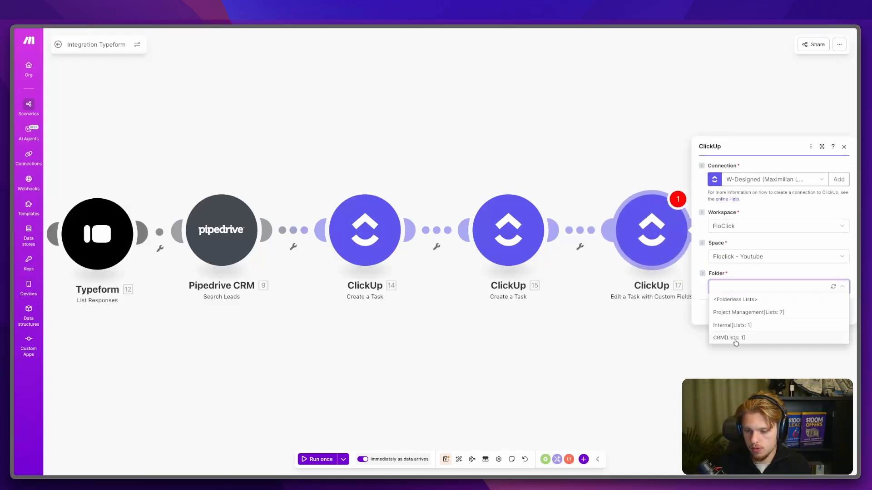
{"action": "left_click", "coordinate": [731, 337]}
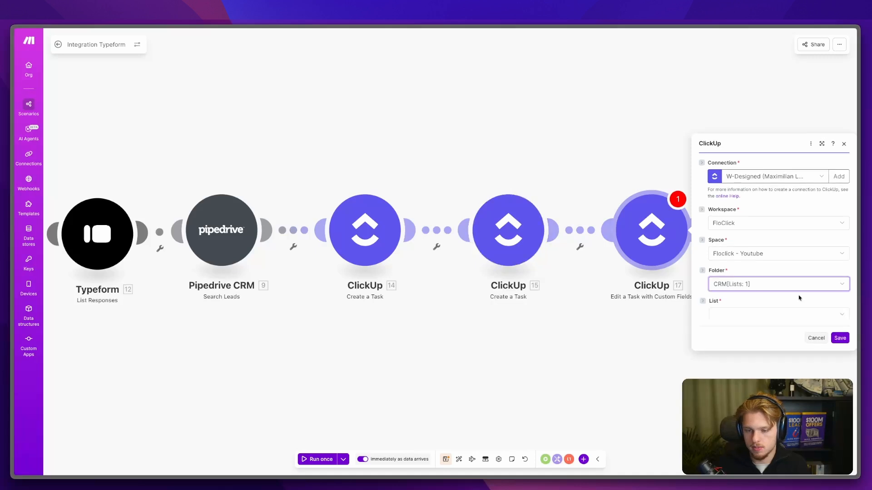
{"action": "left_click", "coordinate": [738, 301]}
{"action": "left_click", "coordinate": [740, 322]}
{"action": "left_click", "coordinate": [740, 302]}
{"action": "left_click", "coordinate": [740, 312]}
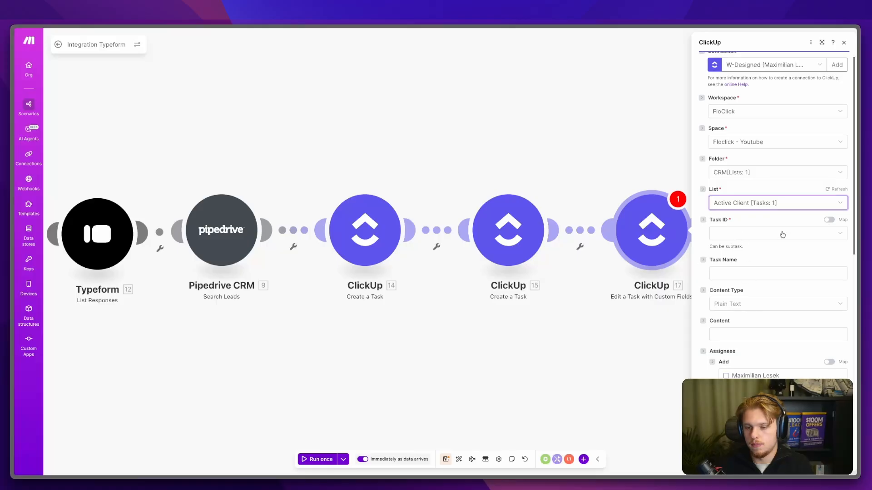
Step: Map Task ID from module 15 and the Typeform goal answer into Goals After Working With Us, then save
{"action": "left_click", "coordinate": [827, 221]}
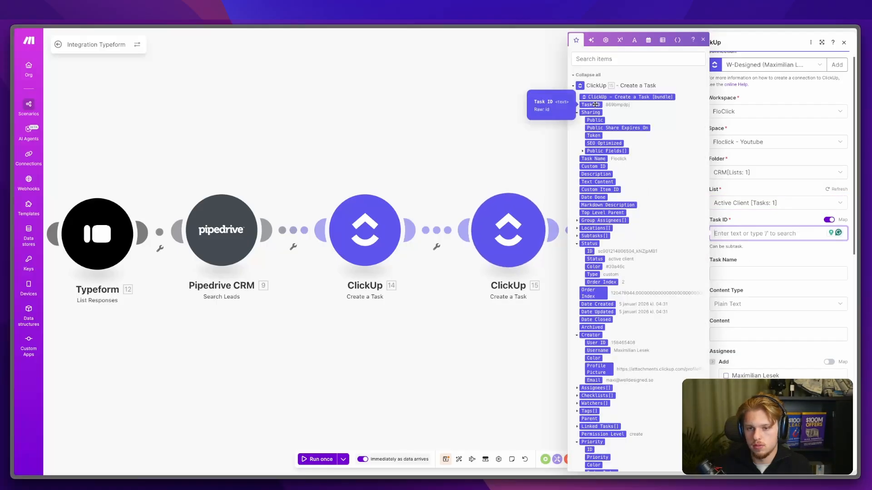
{"action": "left_click", "coordinate": [595, 104]}
{"action": "left_click", "coordinate": [809, 269]}
{"action": "scroll", "coordinate": [809, 268], "scroll_direction": "down", "scroll_amount": 4}
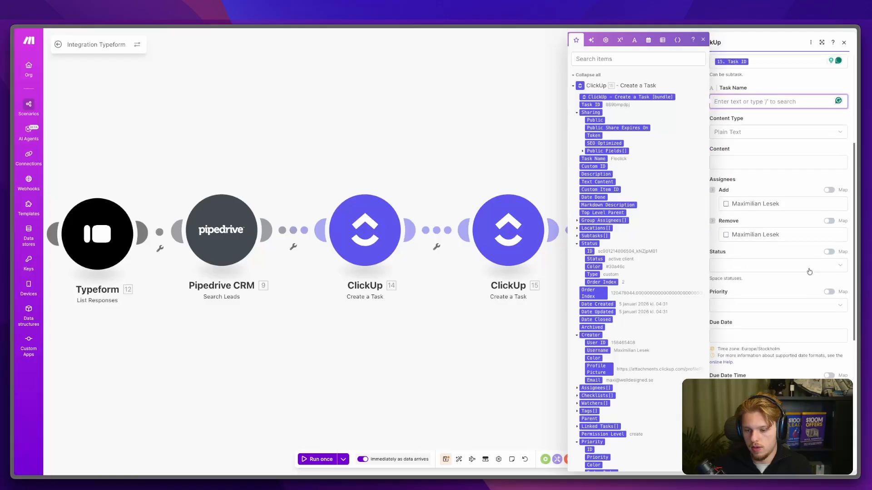
{"action": "left_click", "coordinate": [796, 266]}
{"action": "scroll", "coordinate": [796, 360], "scroll_direction": "down", "scroll_amount": 10}
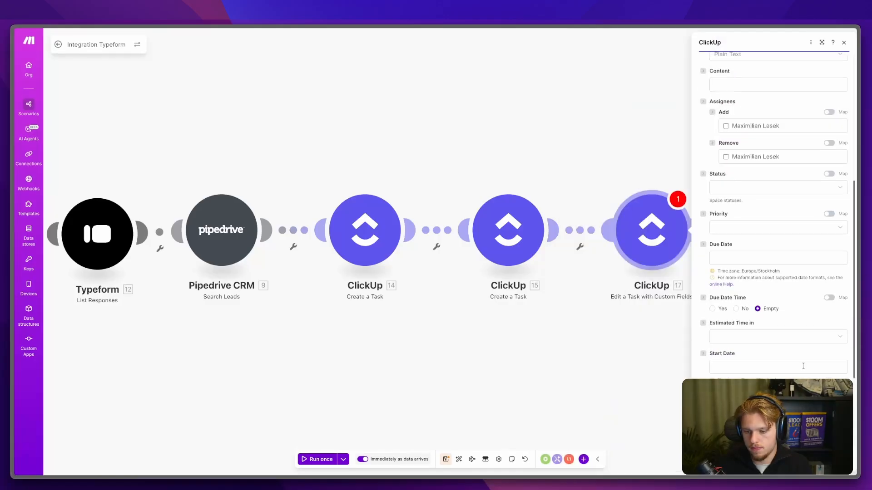
{"action": "left_click", "coordinate": [802, 374]}
{"action": "scroll", "coordinate": [689, 322], "scroll_direction": "down", "scroll_amount": 20}
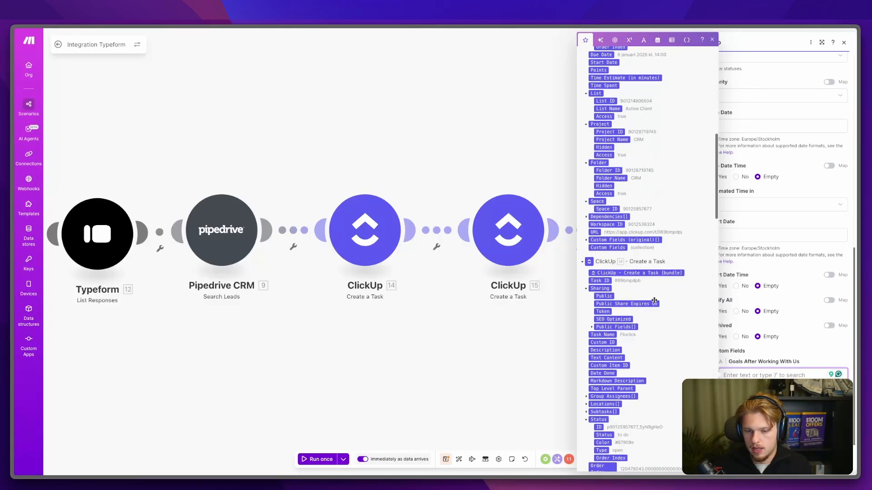
{"action": "scroll", "coordinate": [655, 300], "scroll_direction": "down", "scroll_amount": 1}
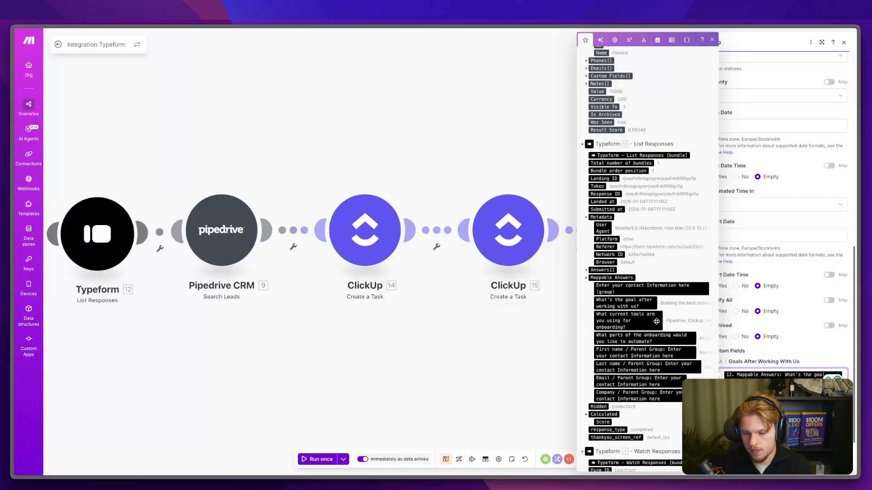
{"action": "left_click", "coordinate": [628, 302]}
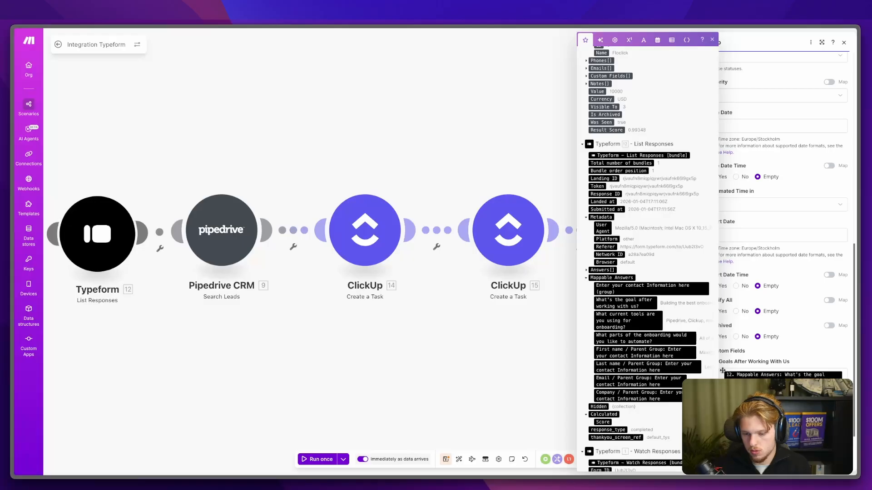
{"action": "left_click", "coordinate": [797, 323]}
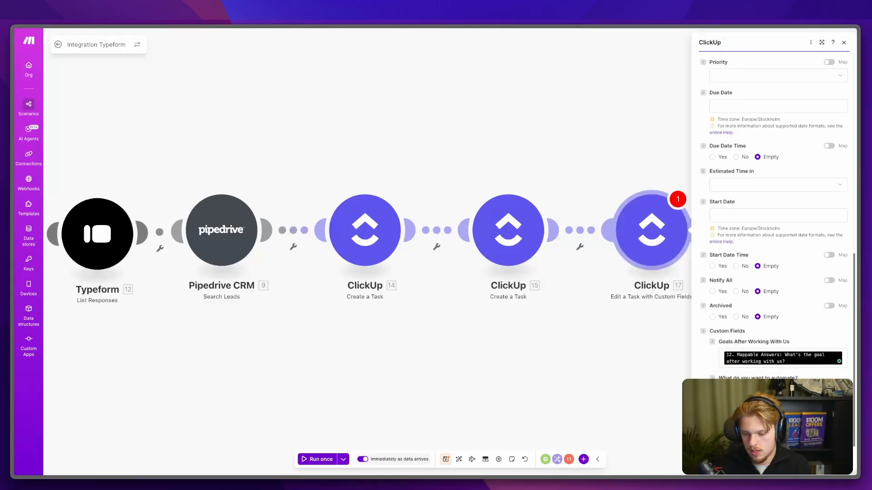
{"action": "left_click", "coordinate": [835, 460]}
{"action": "left_click_drag", "start_coordinate": [353, 324], "coordinate": [592, 337]}
{"action": "scroll", "coordinate": [592, 337], "scroll_direction": "down", "scroll_amount": 2}
Step: In Pipedrive, clear the setup popups and start a new deal in the Onboarding pipeline
{"action": "mouse_move", "coordinate": [18, 230]}
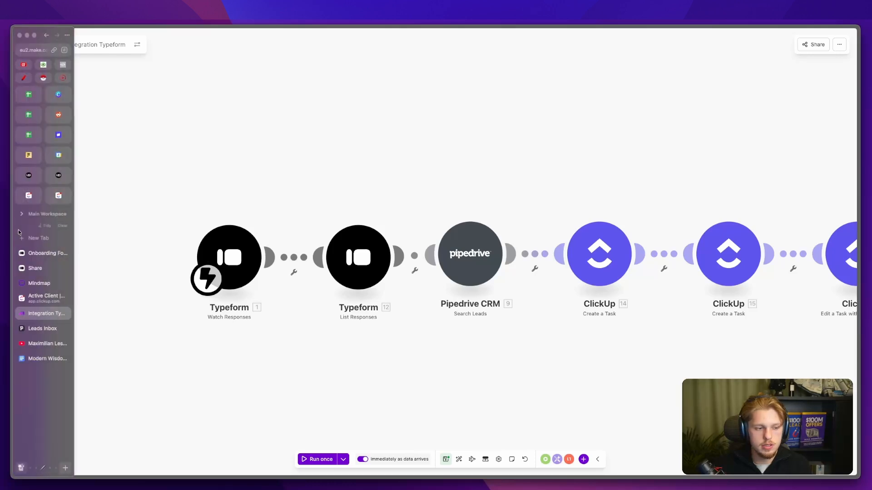
{"action": "left_click", "coordinate": [35, 327]}
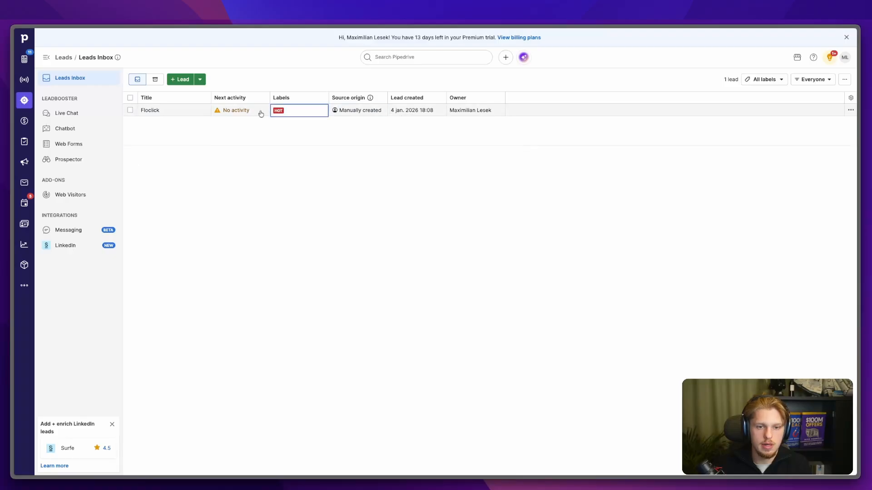
{"action": "left_click", "coordinate": [24, 120]}
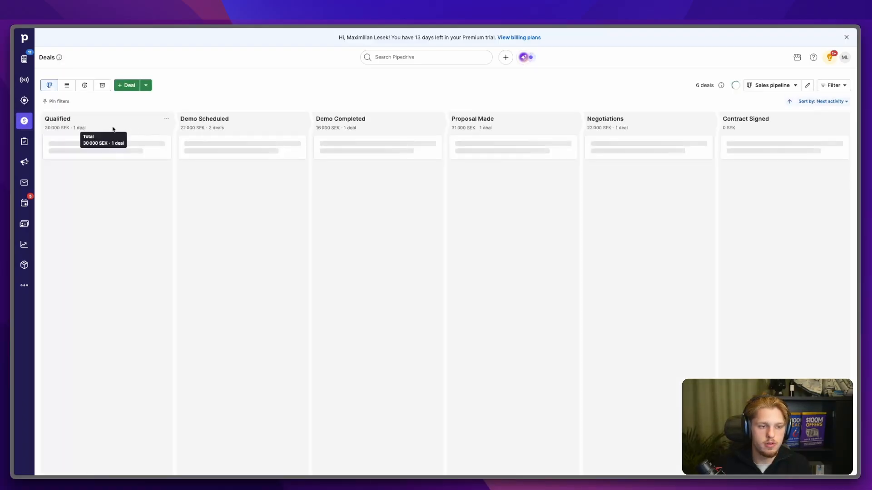
{"action": "left_click", "coordinate": [635, 278]}
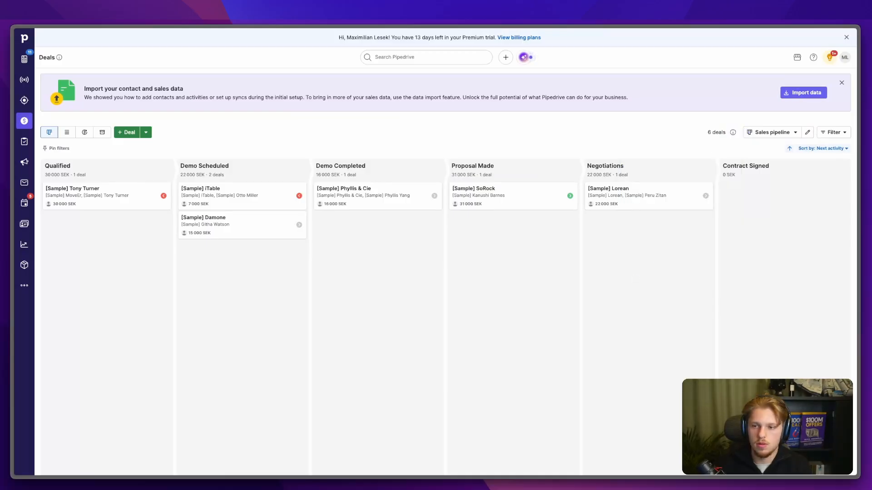
{"action": "left_click", "coordinate": [840, 83]}
{"action": "left_click", "coordinate": [125, 78]}
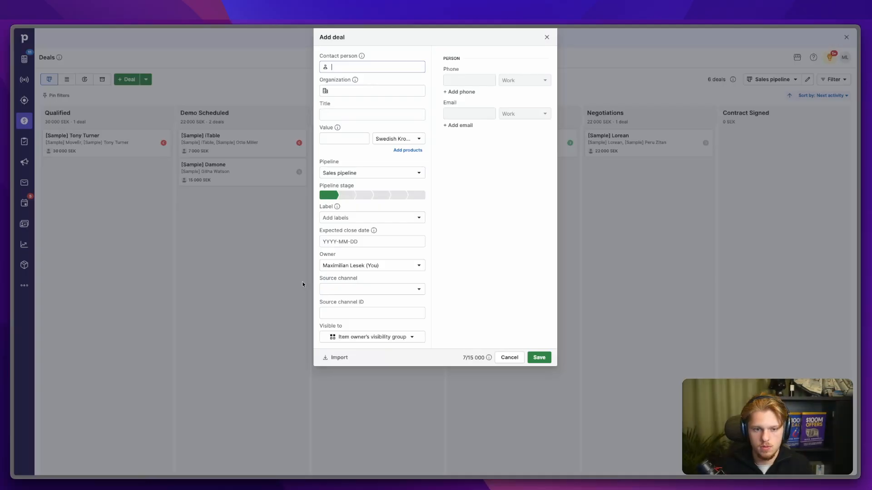
{"action": "left_click", "coordinate": [379, 176]}
{"action": "left_click", "coordinate": [349, 200]}
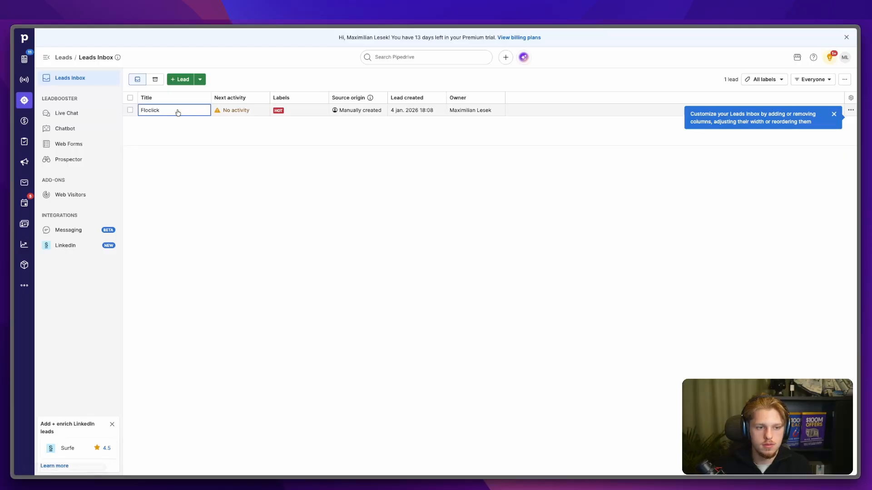
Step: Review the Floclick lead's details, then return to the Integration Typeform scenario
{"action": "left_click", "coordinate": [178, 112]}
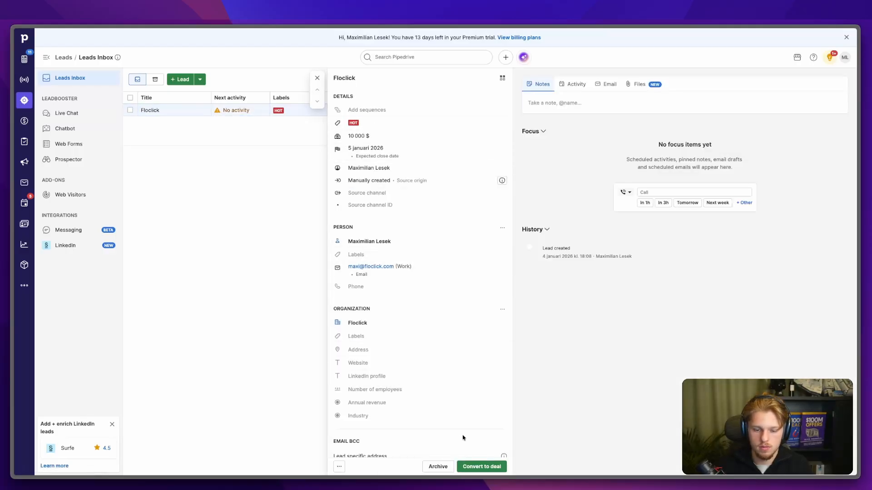
{"action": "scroll", "coordinate": [461, 436], "scroll_direction": "down", "scroll_amount": 2}
{"action": "scroll", "coordinate": [461, 437], "scroll_direction": "down", "scroll_amount": 1}
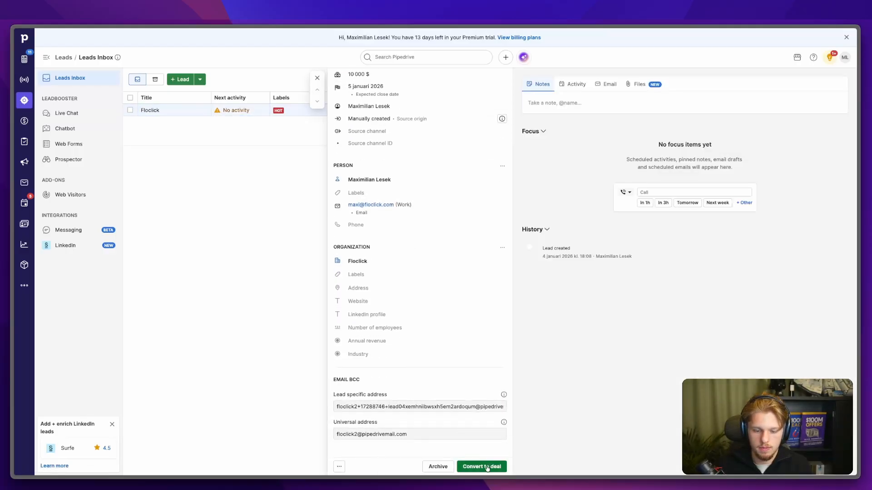
{"action": "scroll", "coordinate": [456, 352], "scroll_direction": "up", "scroll_amount": 3}
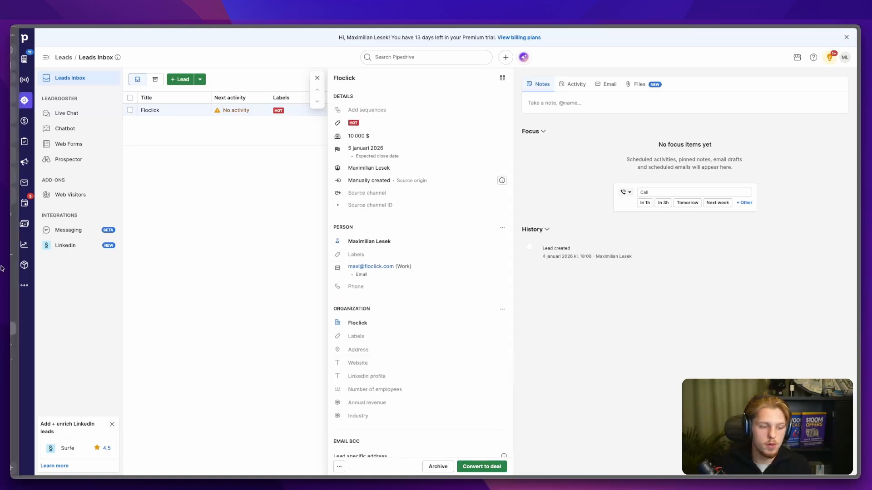
{"action": "mouse_move", "coordinate": [2, 269]}
{"action": "left_click", "coordinate": [39, 313]}
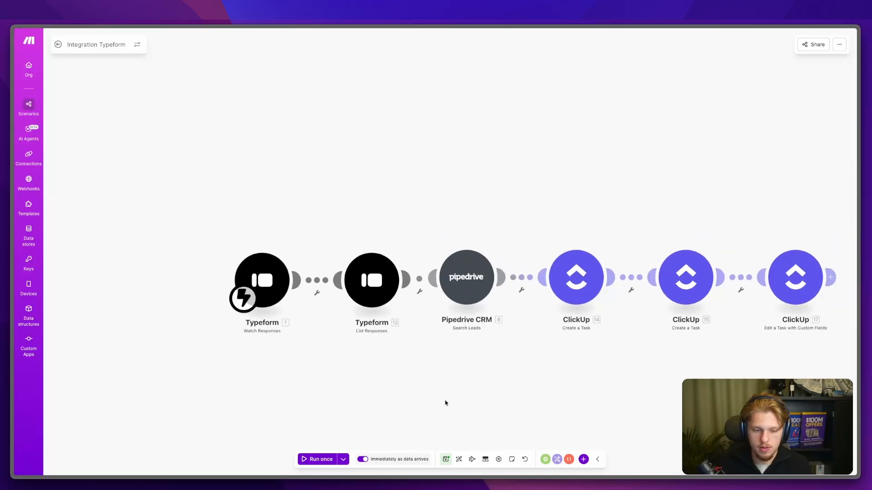
Step: Answer the onboarding form's goal question about faster turnaround when signing clients
{"action": "mouse_move", "coordinate": [4, 255]}
{"action": "left_click", "coordinate": [39, 253]}
{"action": "type", "text": "ave faster turn around tiem when"}
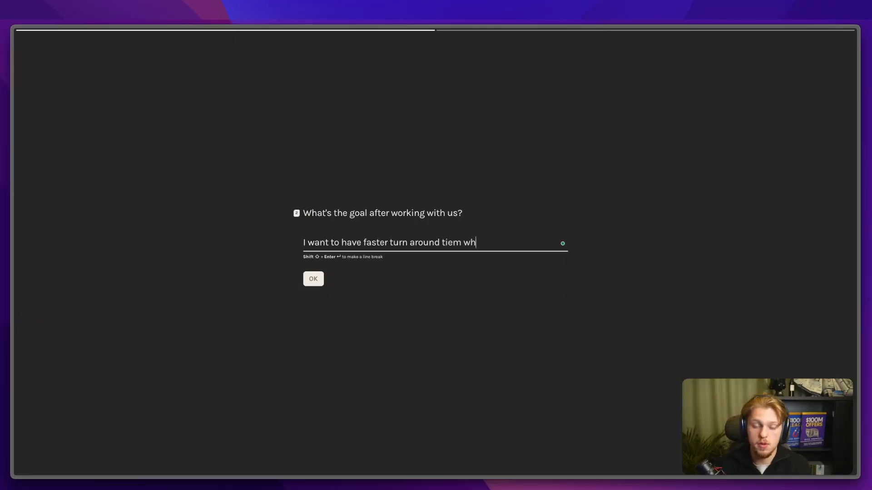
{"action": "key", "text": "BackSpace"}
{"action": "key", "text": "BackSpace"}
{"action": "key", "text": "BackSpace"}
{"action": "key", "text": "BackSpace"}
{"action": "key", "text": "BackSpace"}
{"action": "type", "text": "when singing clients"}
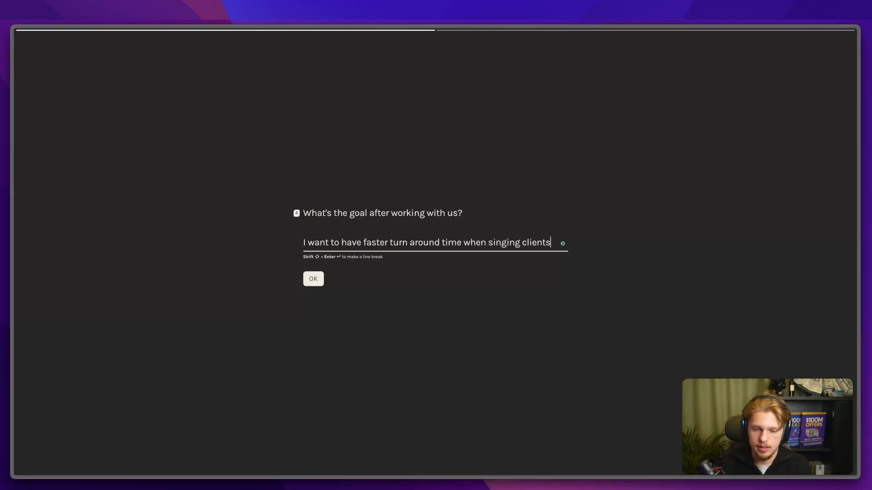
{"action": "key", "text": "BackSpace"}
{"action": "key", "text": "BackSpace"}
{"action": "key", "text": "BackSpace"}
{"action": "key", "text": "BackSpace"}
{"action": "key", "text": "BackSpace"}
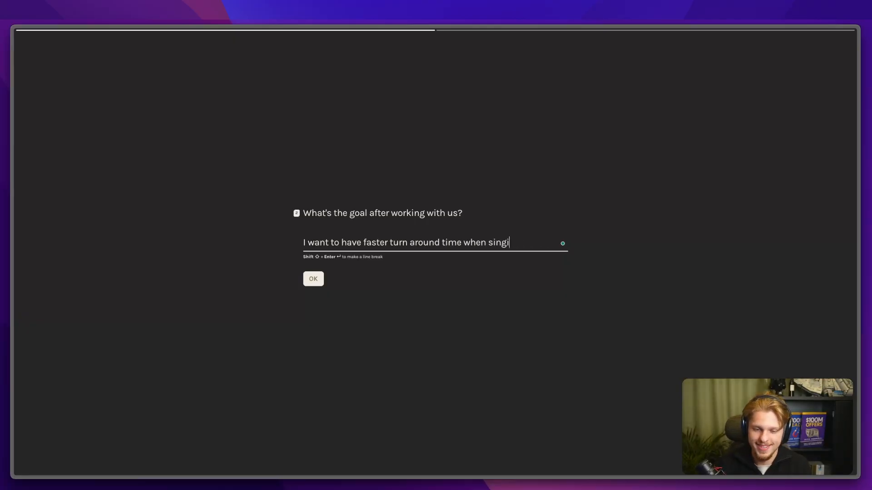
{"action": "type", "text": "ning clients"}
{"action": "key", "text": "Return"}
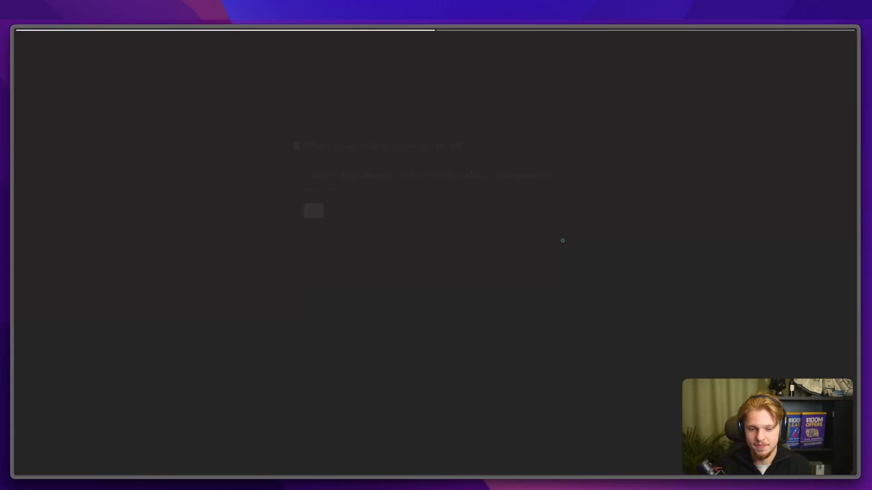
Step: Enter tools 'Pipedrive, Make.com, Clickup, Typeform' and the automation answer, then save the scenario
{"action": "type", "text": "Pipedrive, Make.com, "}
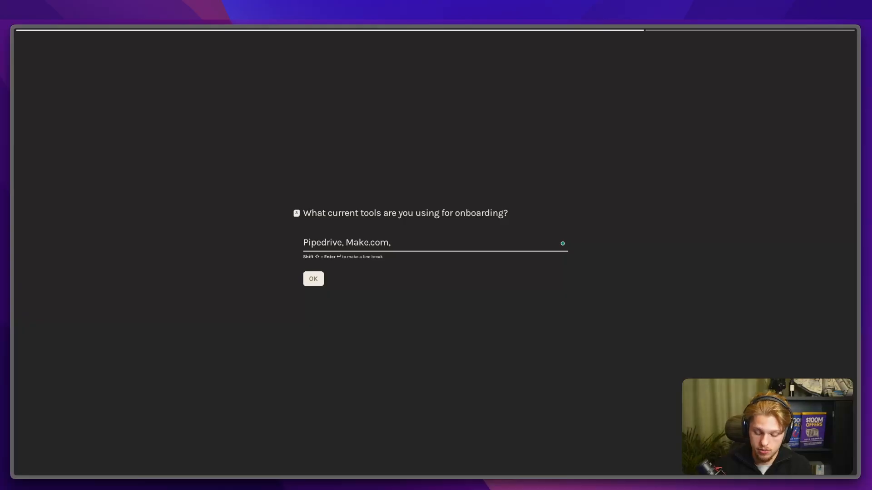
{"action": "type", "text": "Clickup, Typeform"}
{"action": "key", "text": "Return"}
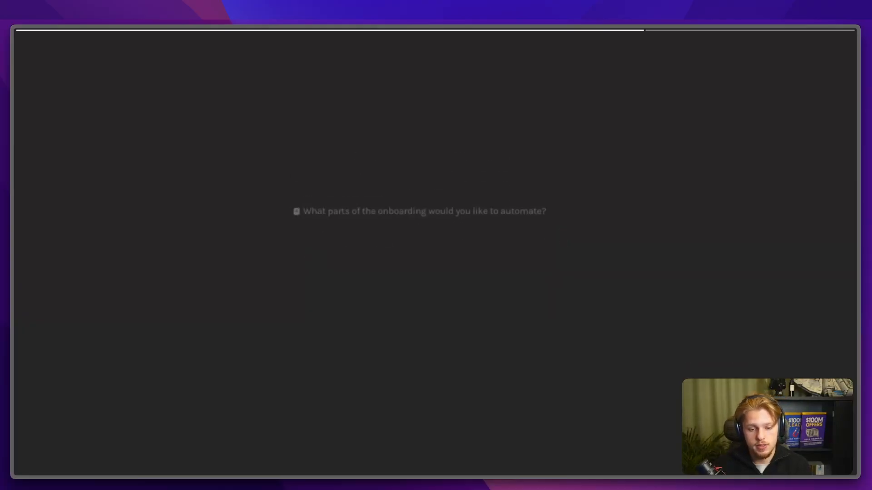
{"action": "type", "text": "I would love to automate teh "}
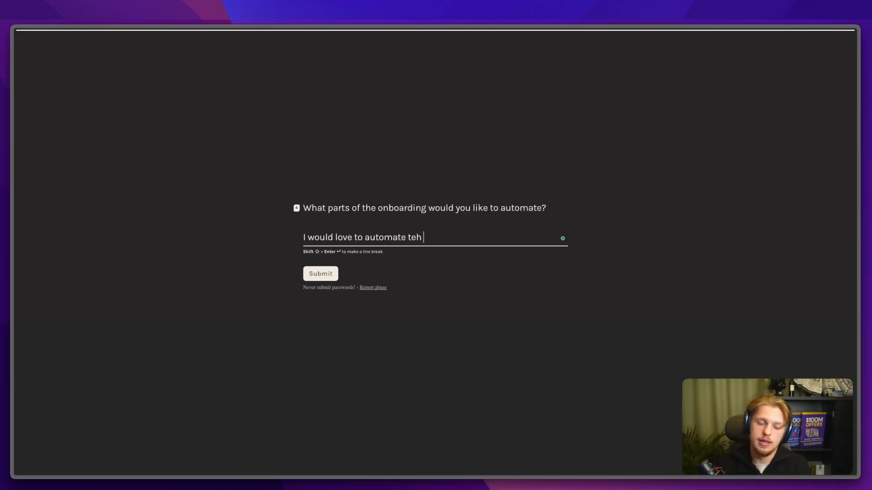
{"action": "key", "text": "BackSpace"}
{"action": "key", "text": "BackSpace"}
{"action": "key", "text": "BackSpace"}
{"action": "type", "text": "he form fillouts a"}
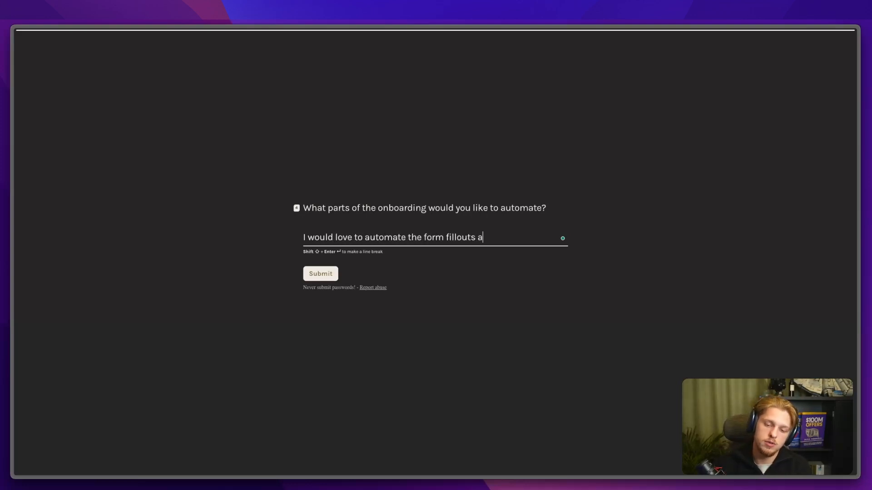
{"action": "type", "text": "nd the task creation in clickup"}
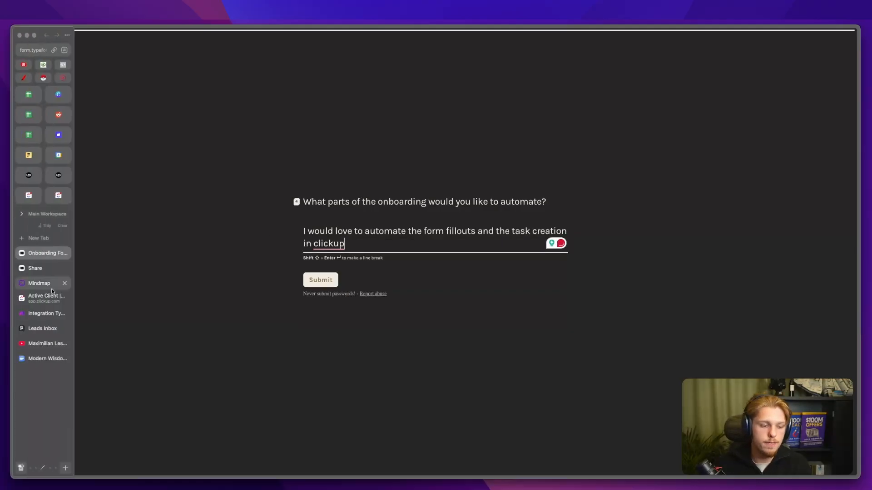
{"action": "left_click", "coordinate": [36, 313]}
{"action": "left_click", "coordinate": [447, 462]}
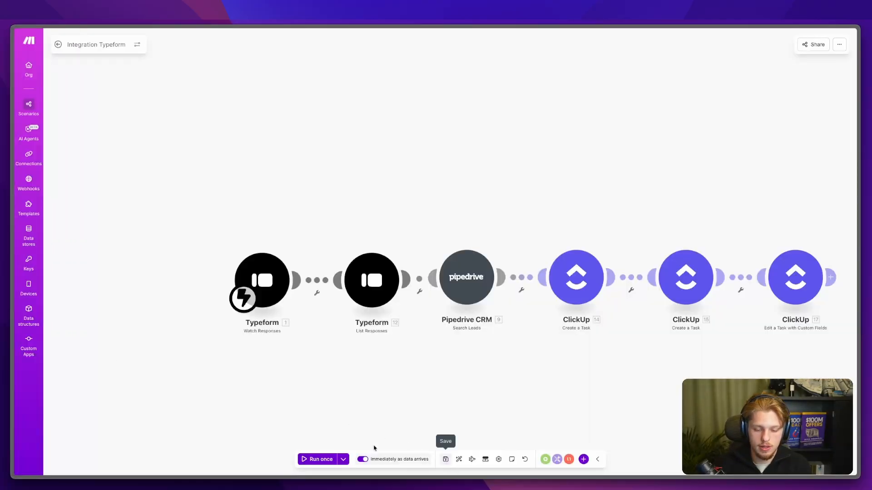
Step: Run the scenario once, submitting the onboarding form response to trigger it, and check the results
{"action": "left_click_drag", "start_coordinate": [413, 385], "coordinate": [313, 386]}
{"action": "left_click", "coordinate": [337, 465]}
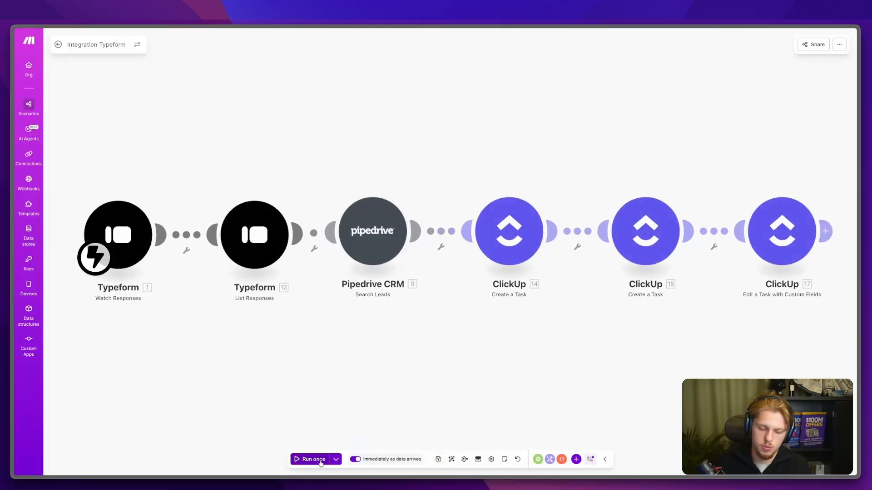
{"action": "left_click", "coordinate": [324, 461]}
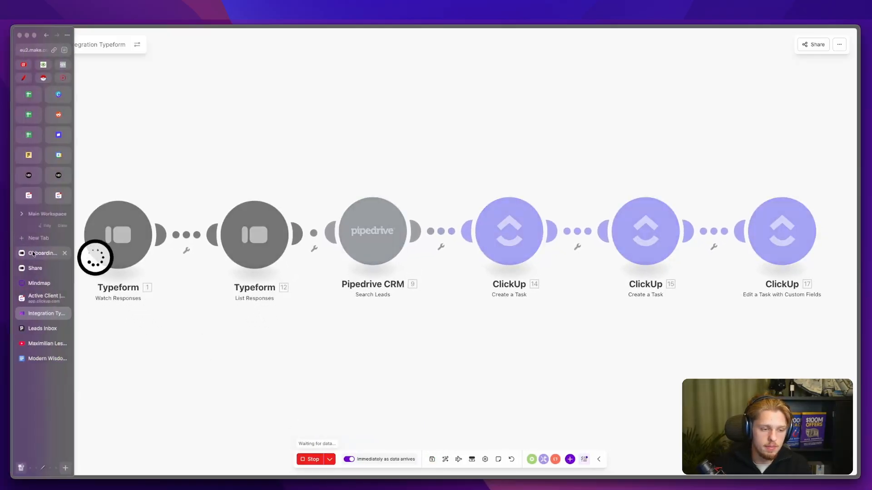
{"action": "left_click", "coordinate": [32, 253]}
{"action": "key", "text": "Return"}
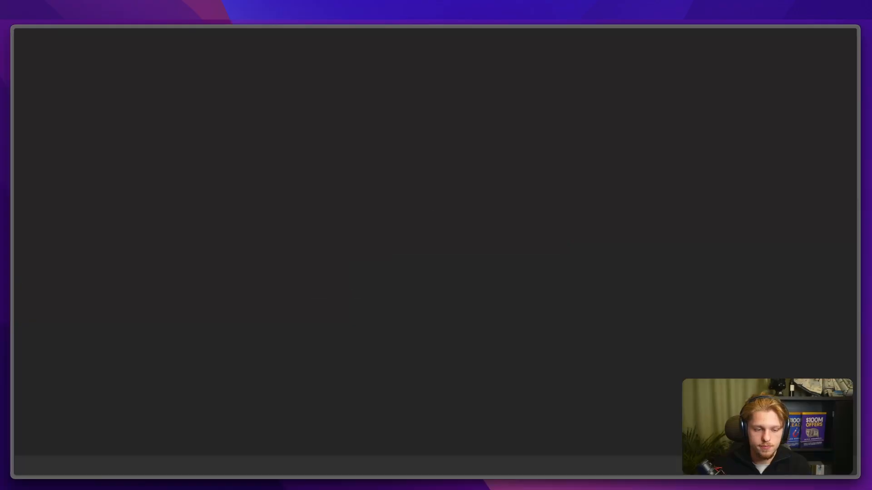
{"action": "mouse_move", "coordinate": [18, 284]}
{"action": "left_click", "coordinate": [43, 315]}
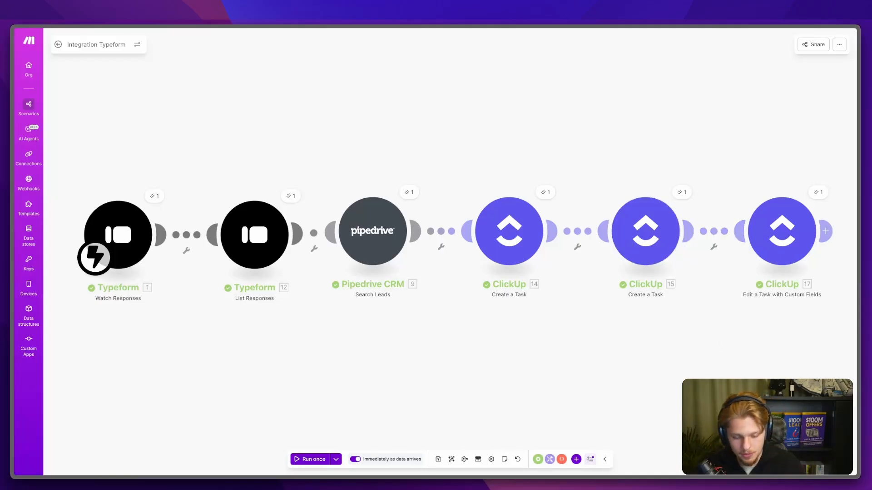
{"action": "mouse_move", "coordinate": [15, 297]}
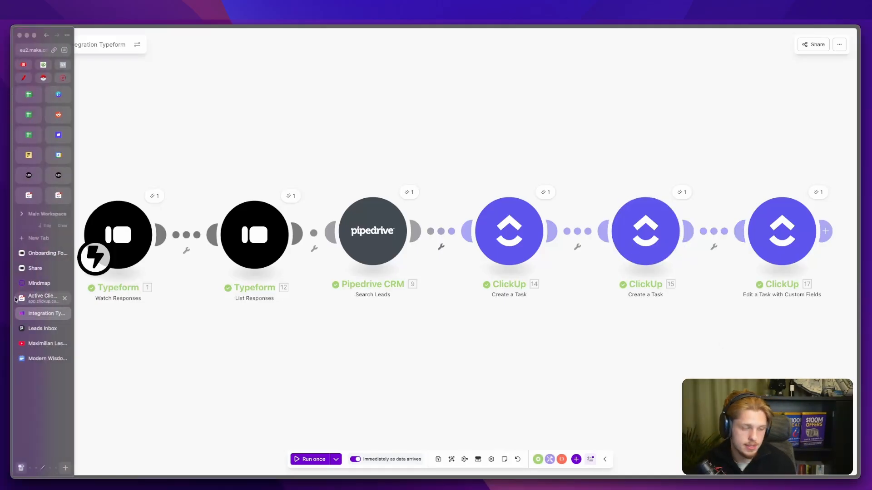
Step: Check the Floclick task's goals, current tools and automation answer fields in Active Client
{"action": "left_click", "coordinate": [33, 298]}
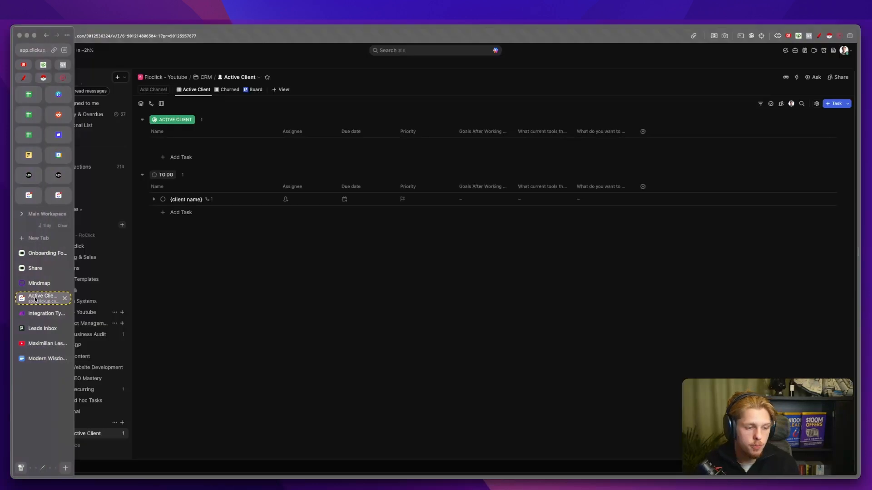
{"action": "left_click", "coordinate": [477, 146]}
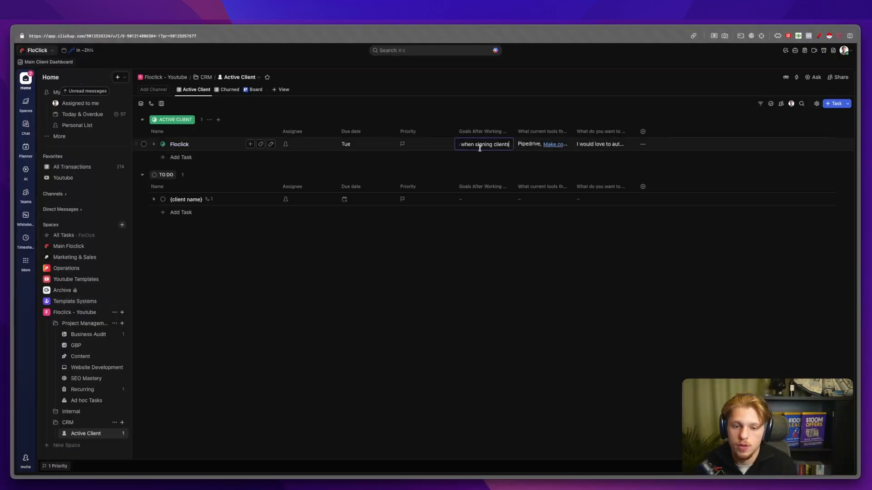
{"action": "left_click", "coordinate": [521, 145]}
{"action": "left_click", "coordinate": [575, 144]}
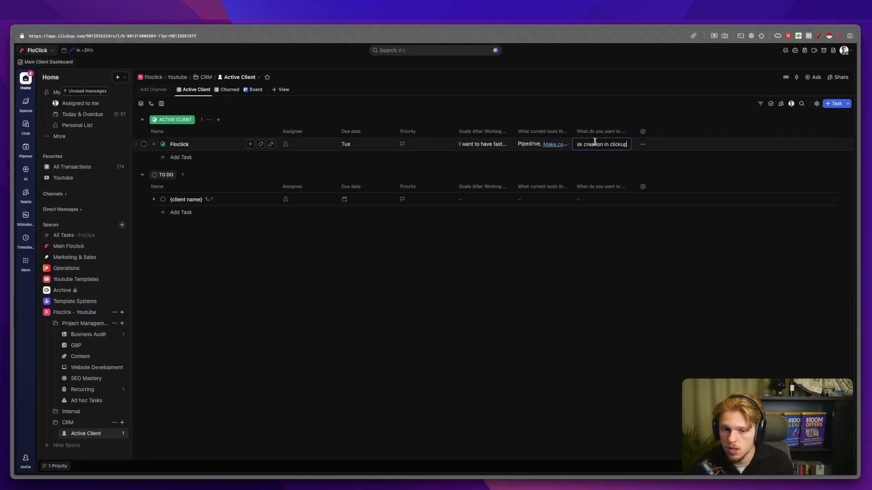
{"action": "left_click", "coordinate": [585, 113]}
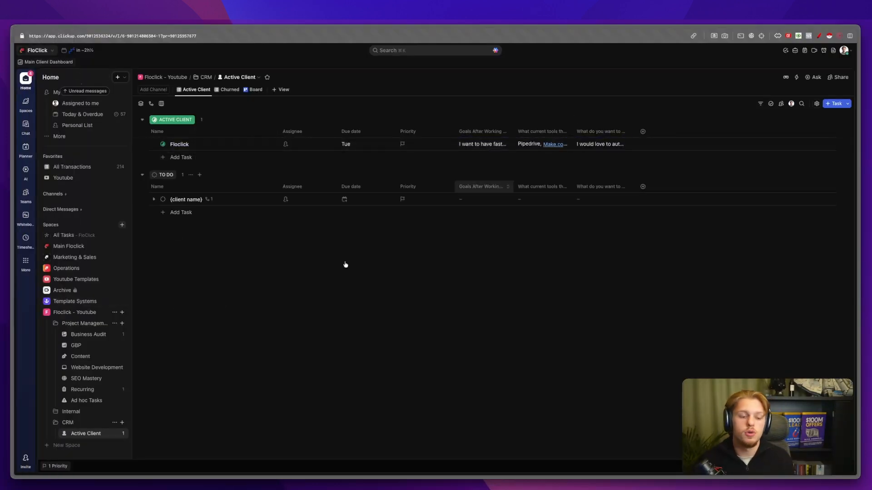
Step: Mark Floclick's SEO report and Semrush subtasks complete in the Business Audit list
{"action": "left_click", "coordinate": [83, 335]}
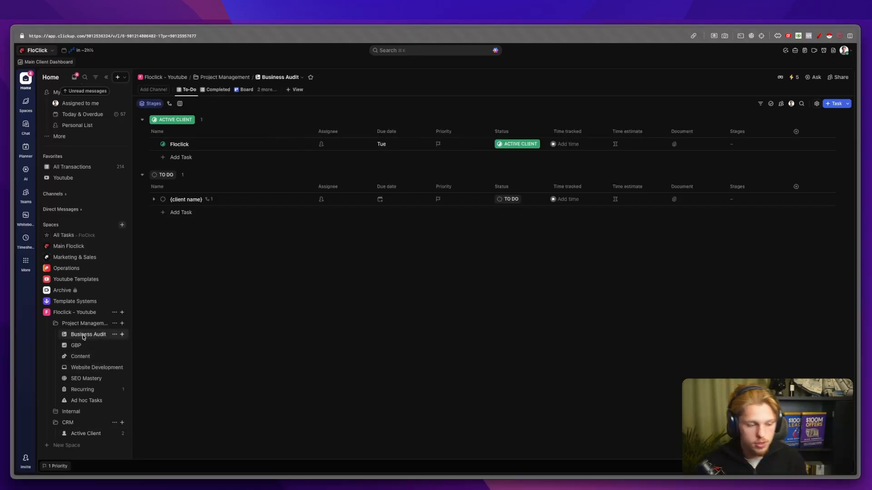
{"action": "left_click", "coordinate": [154, 157]}
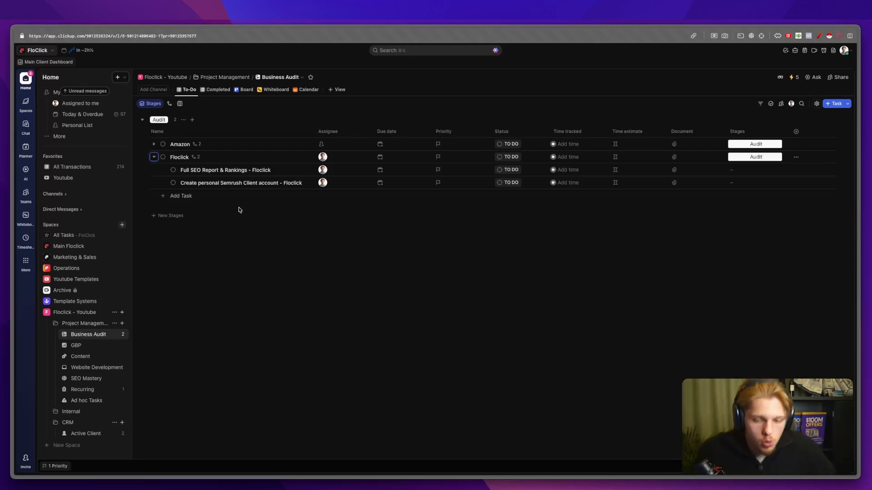
{"action": "left_click", "coordinate": [173, 170]}
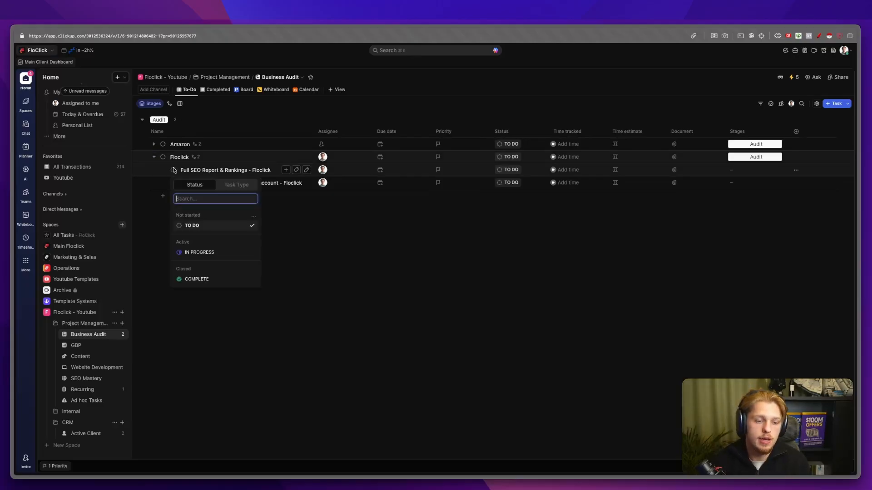
{"action": "left_click", "coordinate": [214, 279]}
{"action": "left_click", "coordinate": [174, 171]}
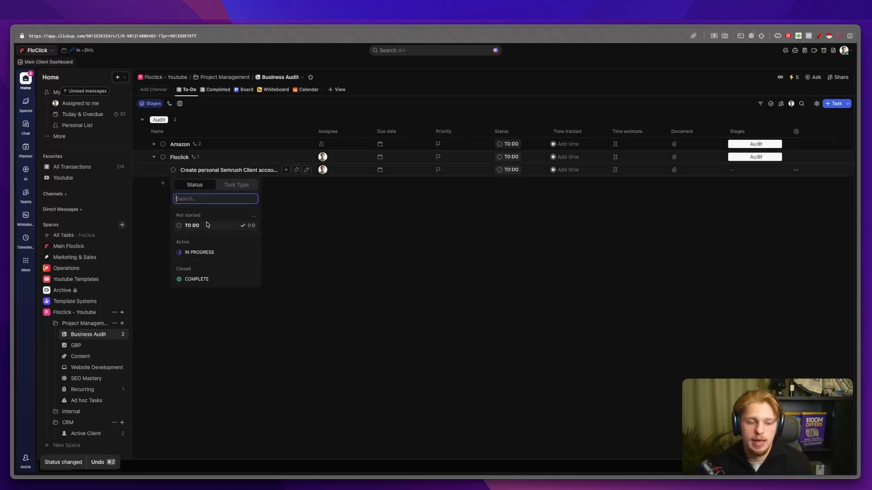
{"action": "left_click", "coordinate": [208, 279]}
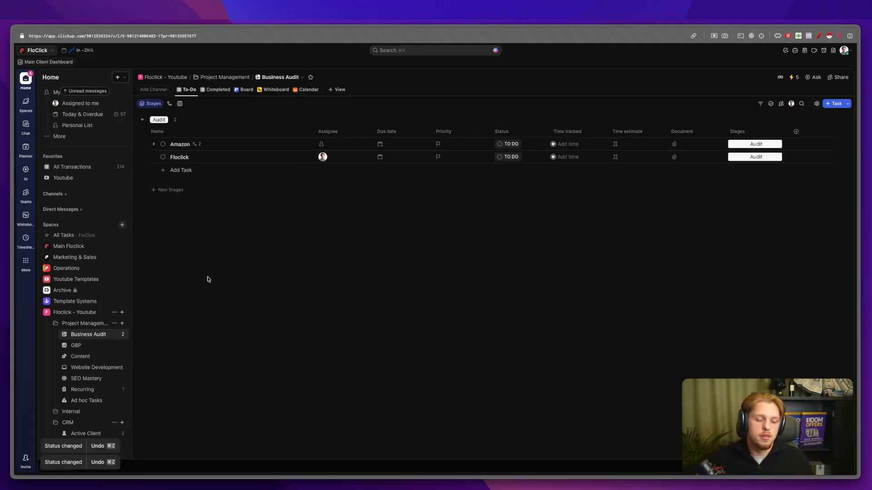